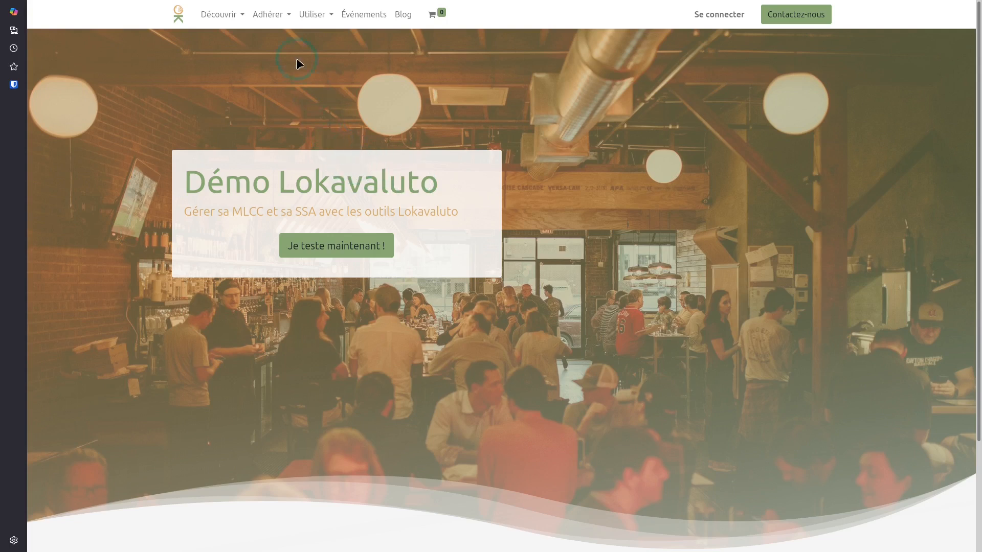
Open the Adhésion particulier survey via Adhérer under Particuliers in the Adhérer menu
{"action": "left_click", "coordinate": [271, 17]}
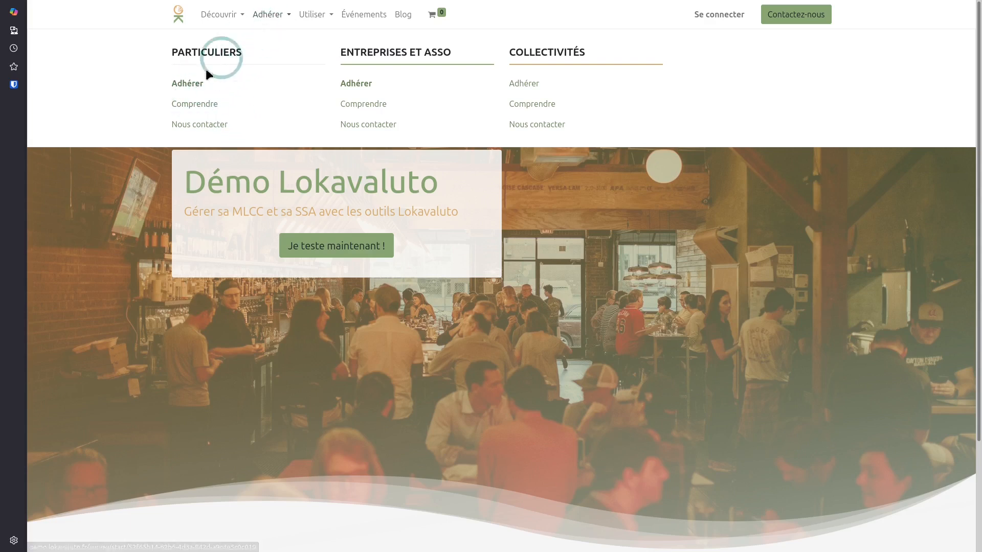
{"action": "left_click", "coordinate": [191, 86]}
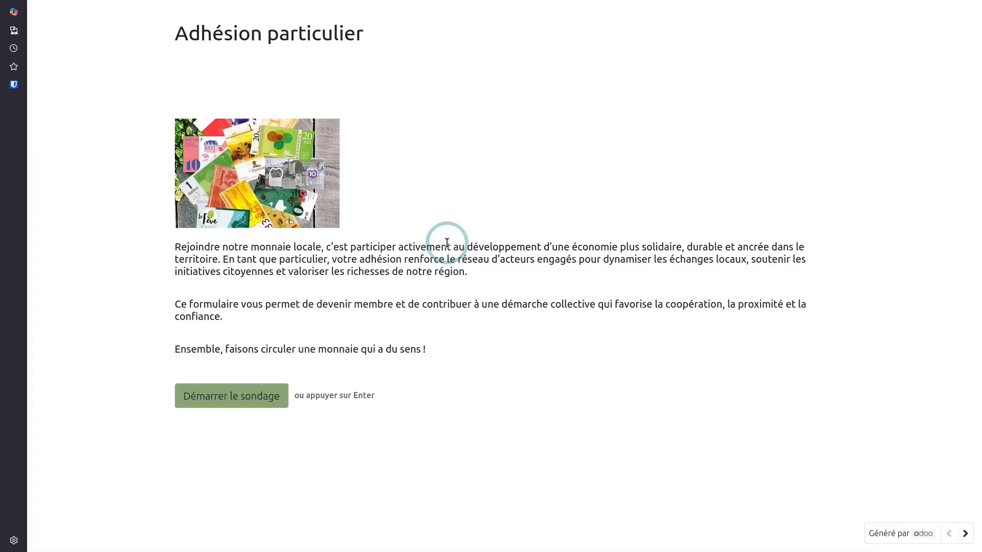
Start the survey and enter the member's surname, first name and e-mail address
{"action": "left_click", "coordinate": [248, 399]}
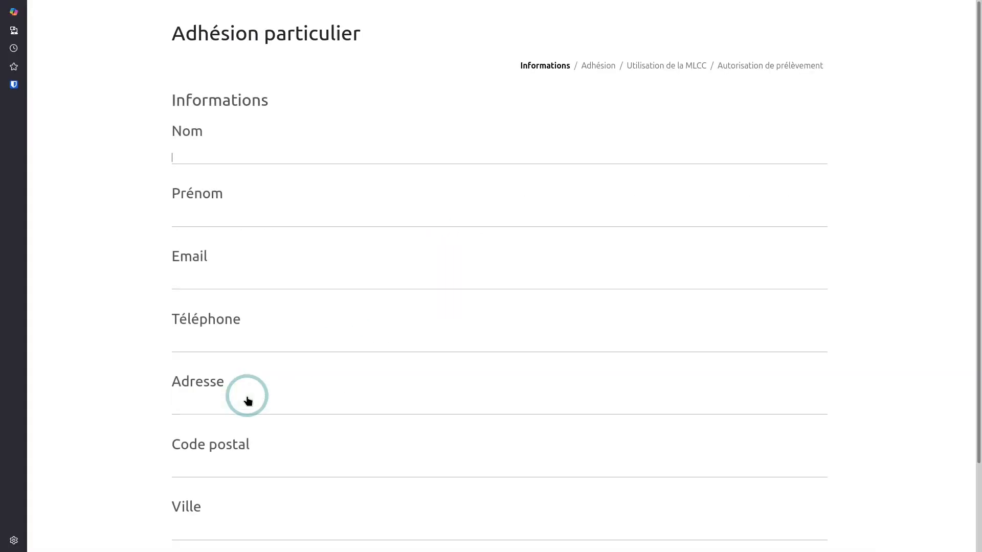
{"action": "key", "text": "Tab"}
{"action": "key", "text": "Tab"}
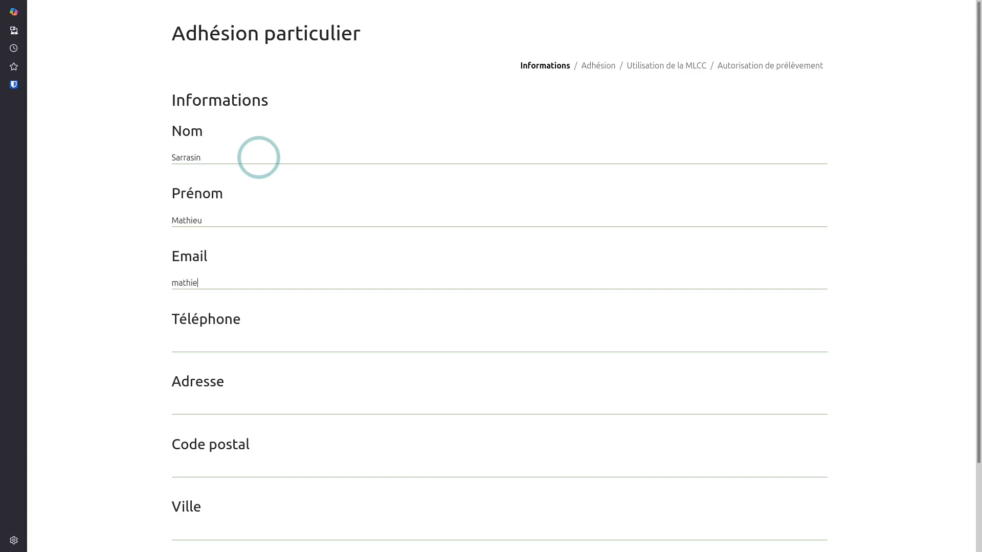
Fill in the member's phone number, street address, postal code and city
{"action": "key", "text": "Tab"}
{"action": "type", "text": "06666666"}
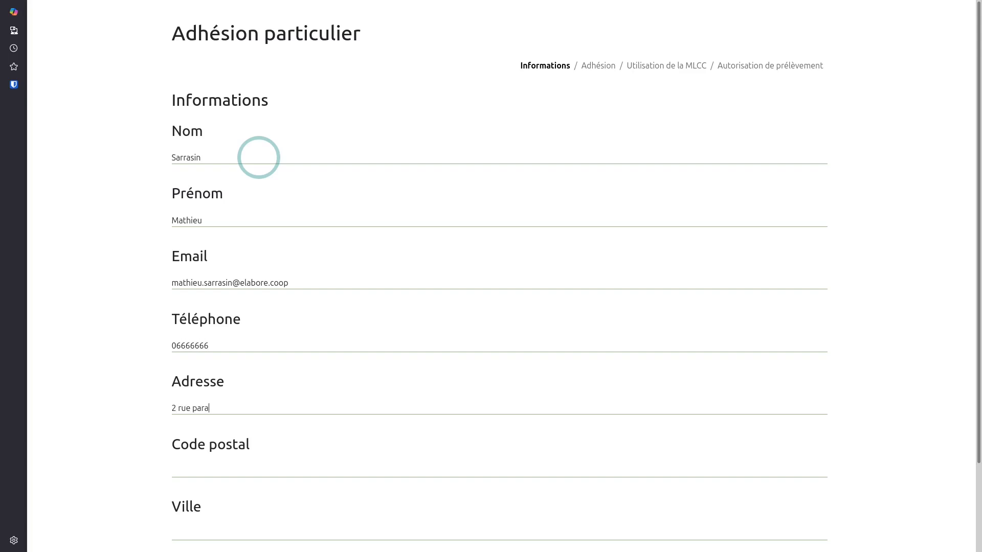
{"action": "type", "text": "266666"}
{"action": "key", "text": "Tab"}
{"action": "type", "text": "Crest"}
{"action": "scroll", "coordinate": [279, 174], "scroll_direction": "down", "scroll_amount": 2}
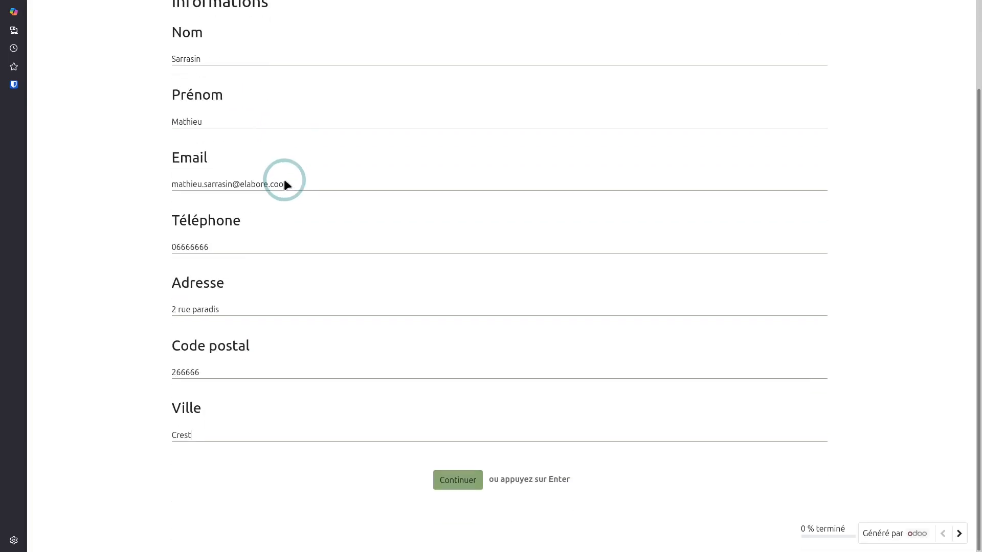
Choose the supporting membership at 50€ per year, paid by bank card
{"action": "left_click", "coordinate": [460, 481]}
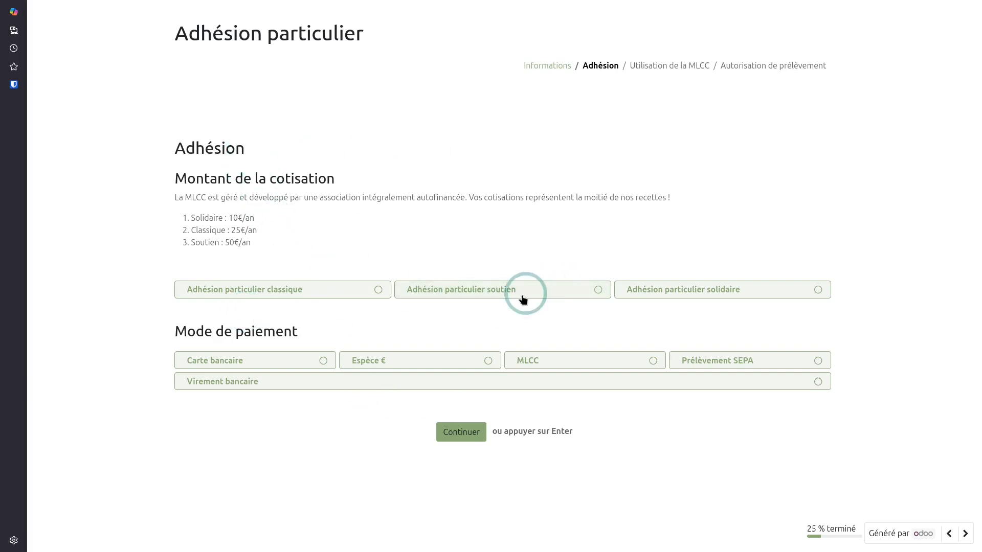
{"action": "left_click", "coordinate": [504, 292]}
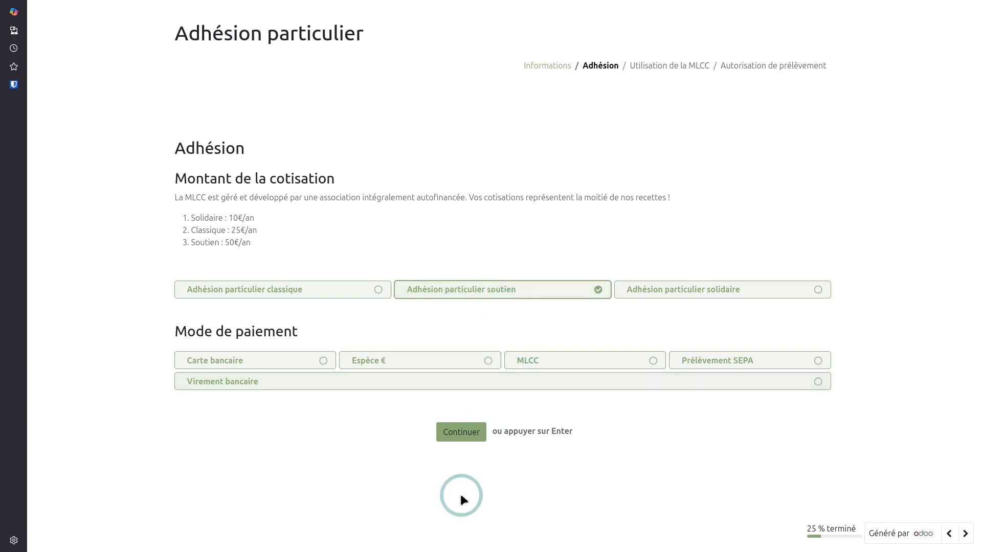
{"action": "left_click", "coordinate": [257, 358]}
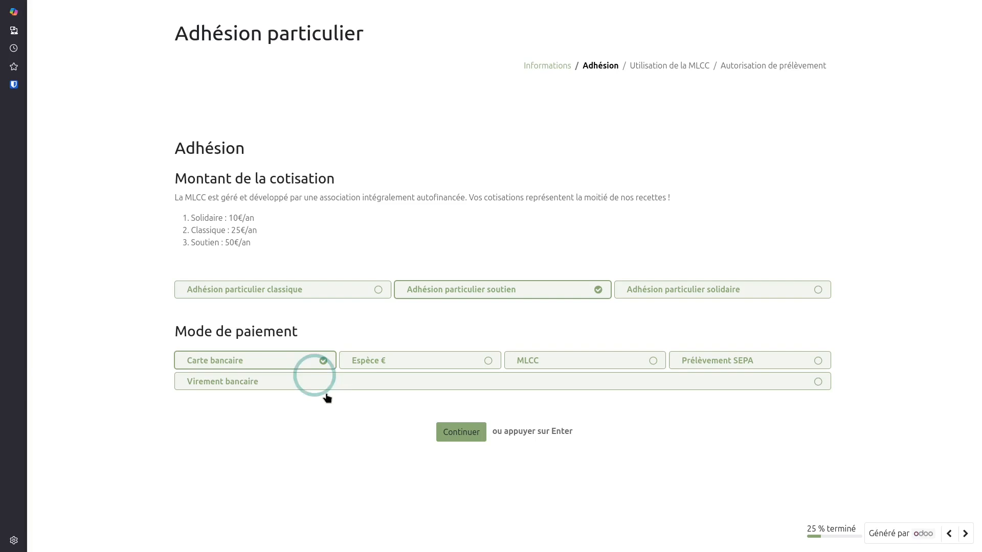
{"action": "left_click", "coordinate": [471, 433]}
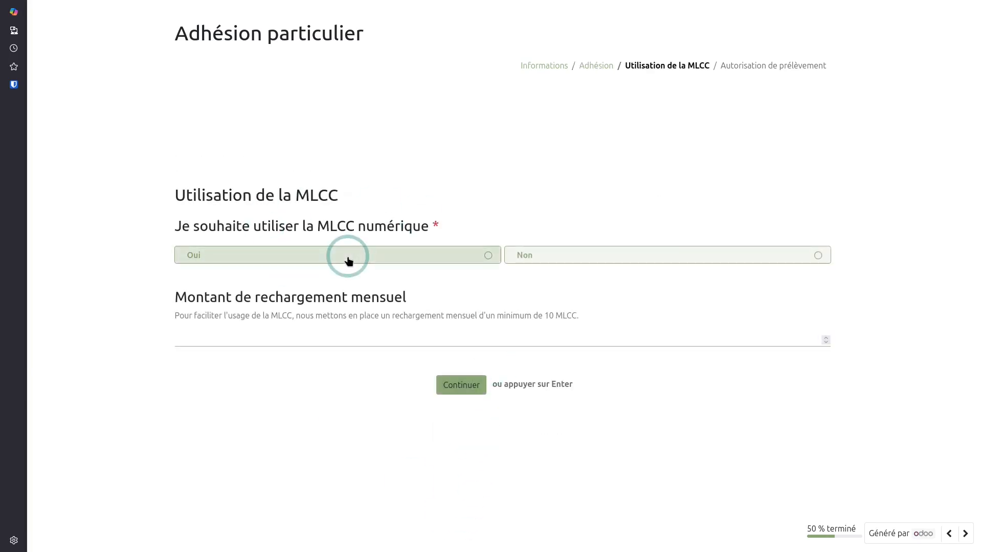
Opt into the digital MLCC with a 60 monthly top-up
{"action": "left_click", "coordinate": [348, 258]}
{"action": "left_click", "coordinate": [367, 343]}
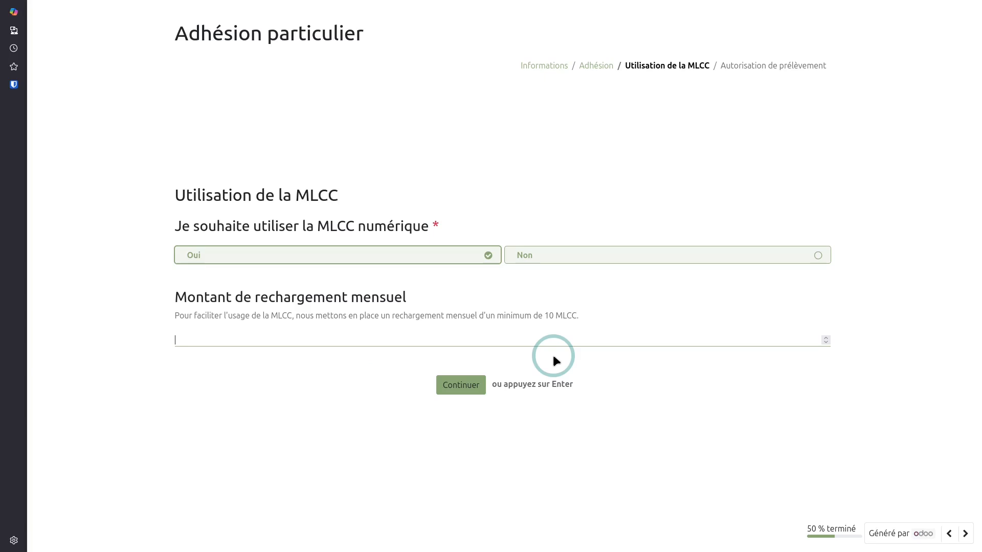
{"action": "type", "text": "60"}
{"action": "left_click", "coordinate": [460, 392]}
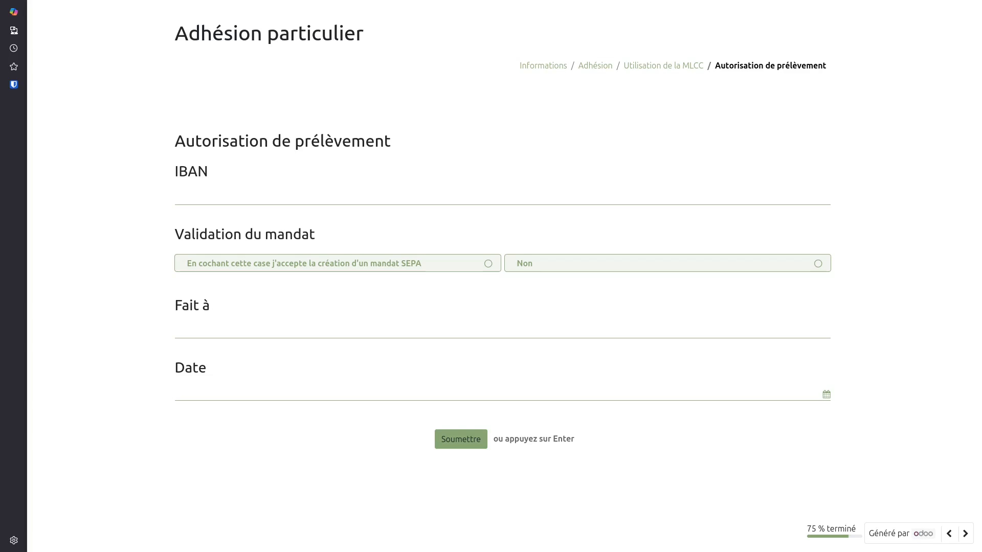
Enter the bank IBAN, accept the SEPA mandate and fill in the place of signature
{"action": "left_click", "coordinate": [269, 195]}
{"action": "left_click", "coordinate": [488, 274]}
{"action": "left_click", "coordinate": [310, 331]}
{"action": "type", "text": "Crest"}
Date the authorisation 4 December 2025 and submit the membership survey
{"action": "left_click", "coordinate": [368, 393]}
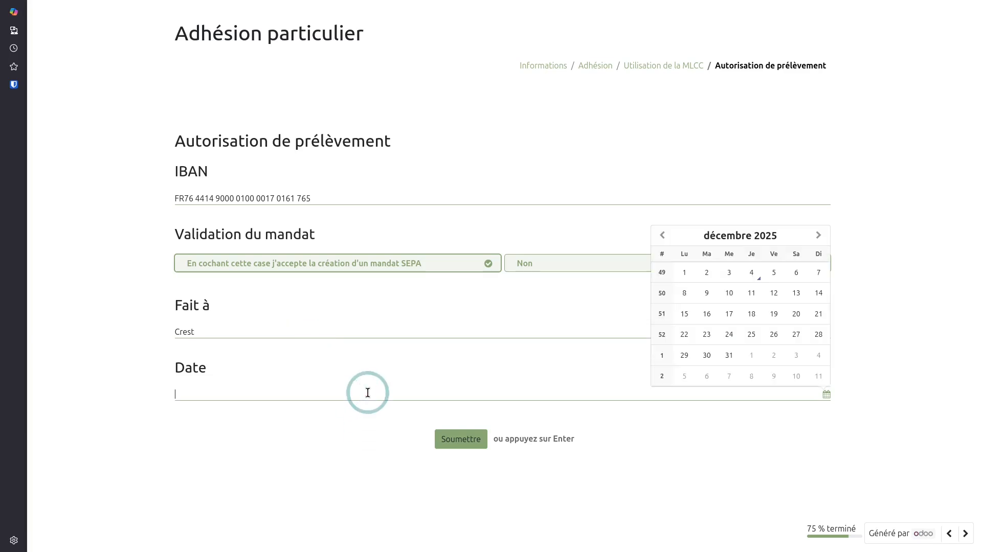
{"action": "left_click", "coordinate": [754, 273]}
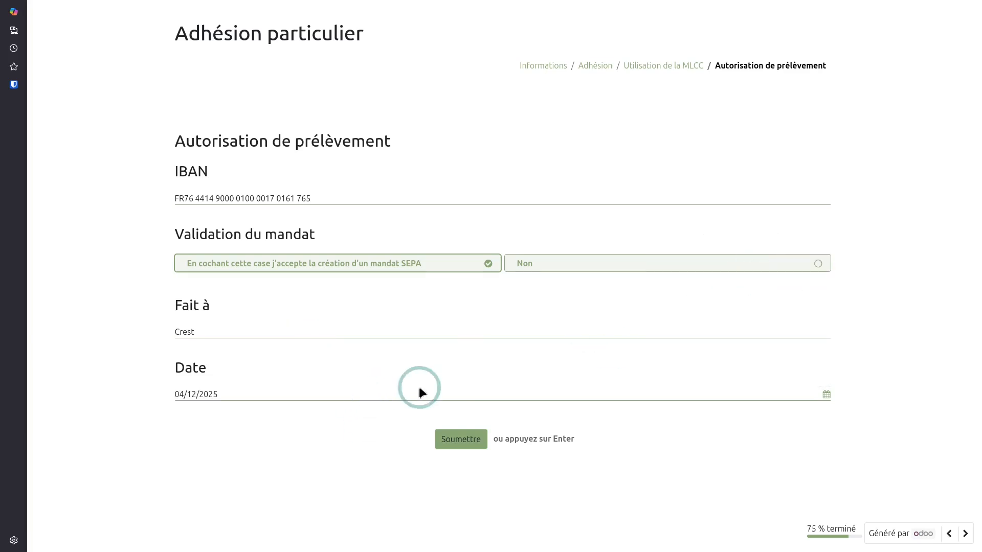
{"action": "left_click", "coordinate": [473, 441]}
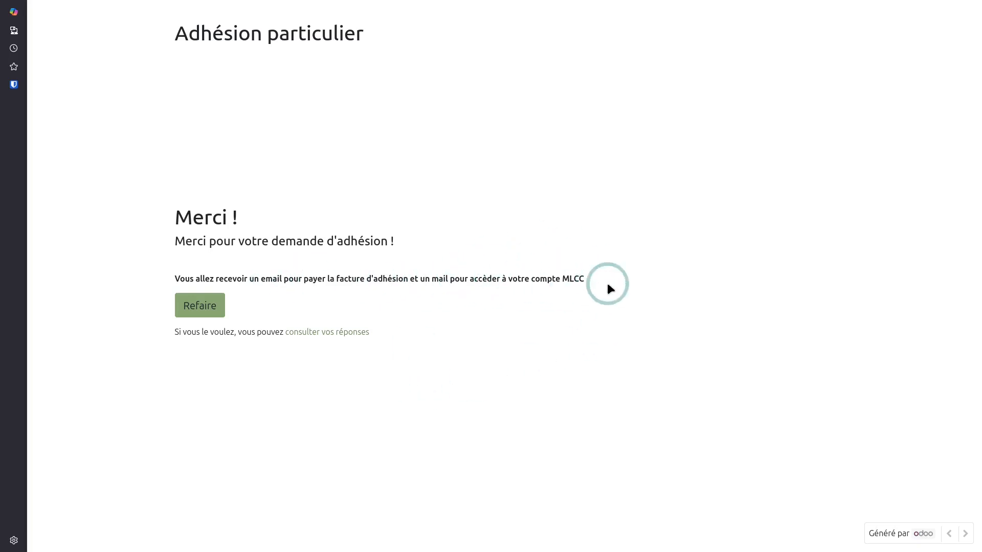
Return to the demo site's home page by trimming the survey path from the address
{"action": "mouse_move", "coordinate": [282, 36]}
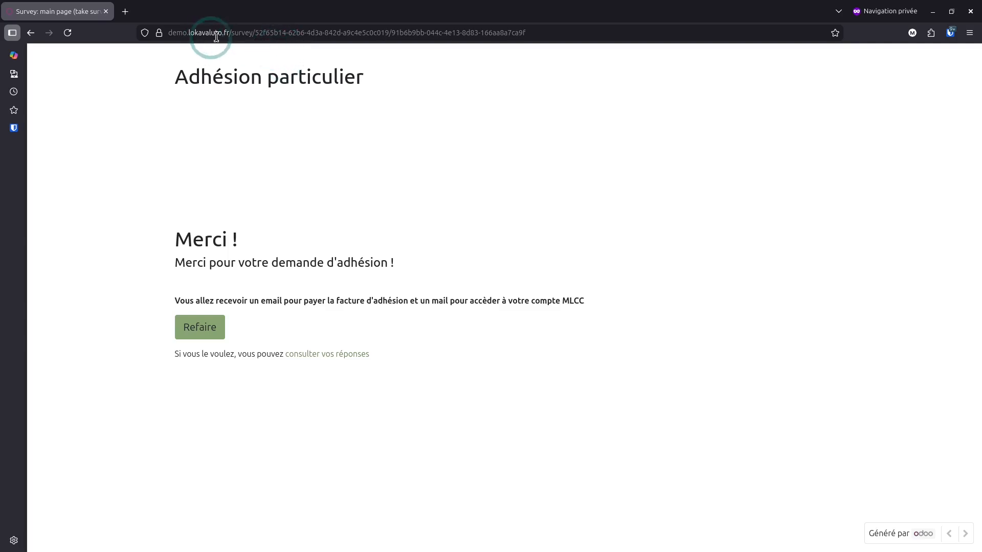
{"action": "left_click_drag", "start_coordinate": [230, 35], "coordinate": [492, 47]}
{"action": "key", "text": "BackSpace"}
{"action": "key", "text": "Return"}
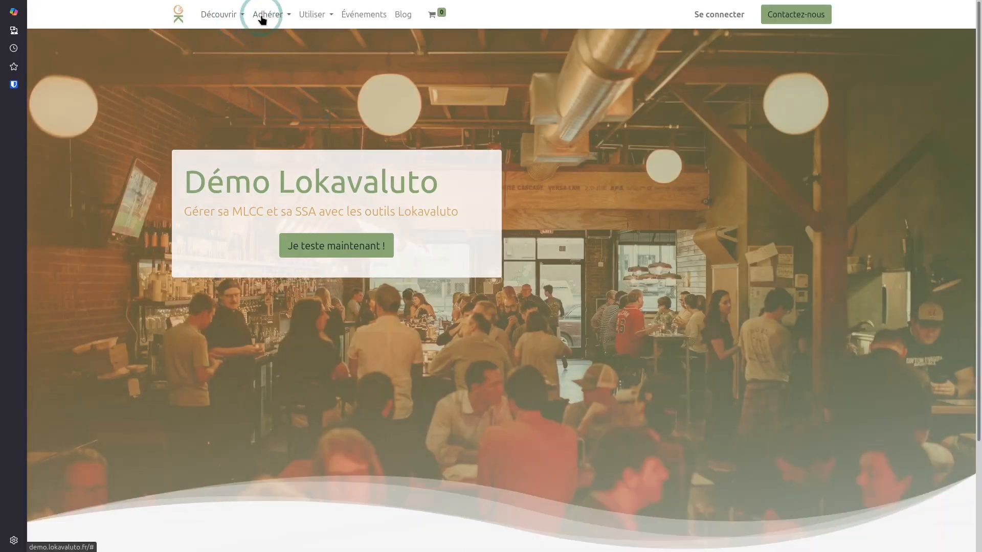
Open the Entreprises et associations membership survey and start it
{"action": "left_click", "coordinate": [267, 15]}
{"action": "left_click", "coordinate": [359, 83]}
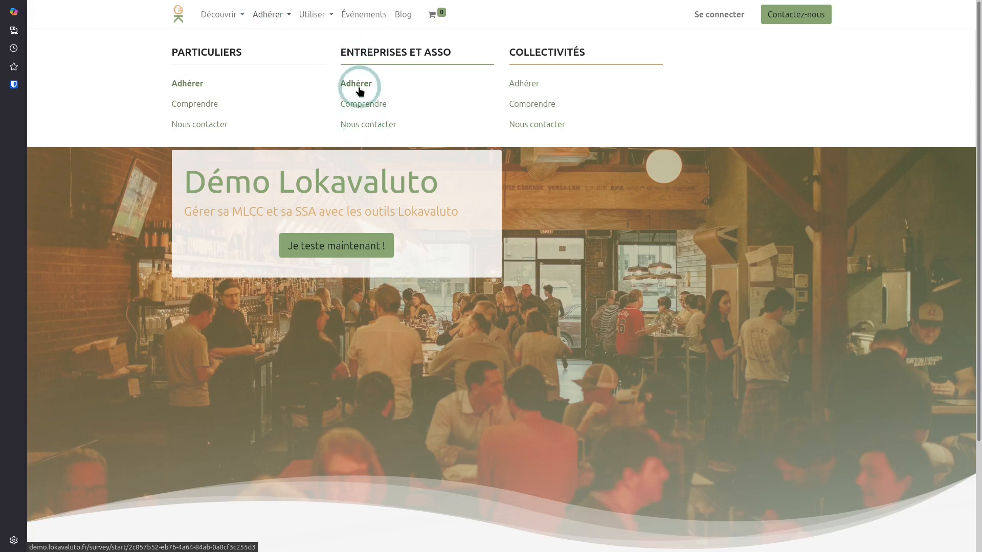
{"action": "left_click", "coordinate": [357, 85]}
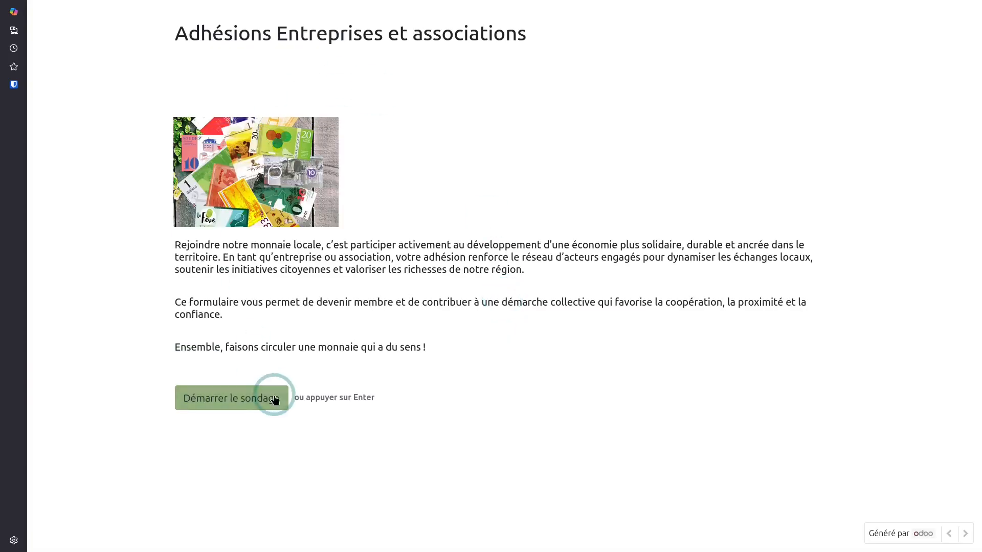
{"action": "left_click", "coordinate": [275, 399]}
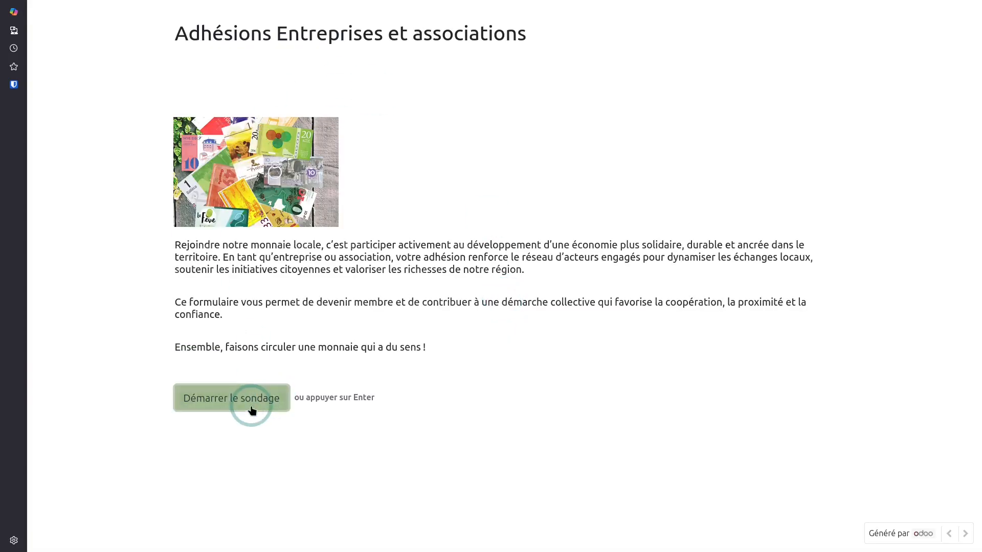
{"action": "left_click", "coordinate": [273, 114]}
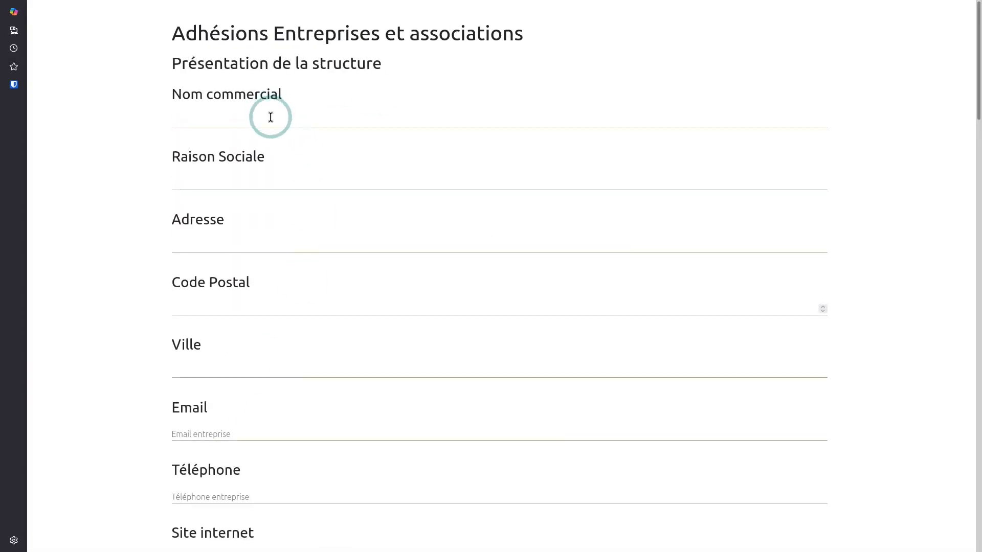
Enter Lokavaluto as trade and company name, plus the street address, postal code and city
{"action": "left_click", "coordinate": [265, 122]}
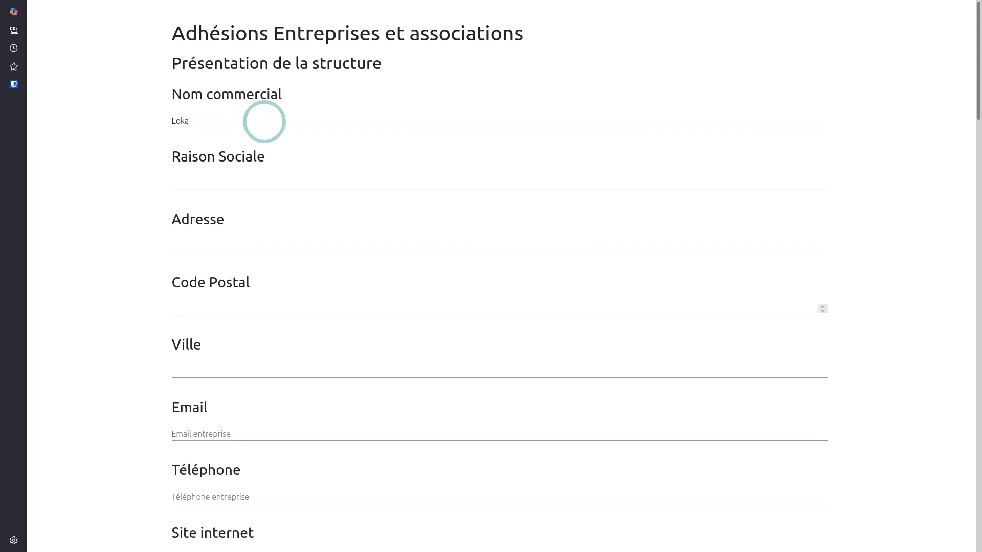
{"action": "key", "text": "Tab"}
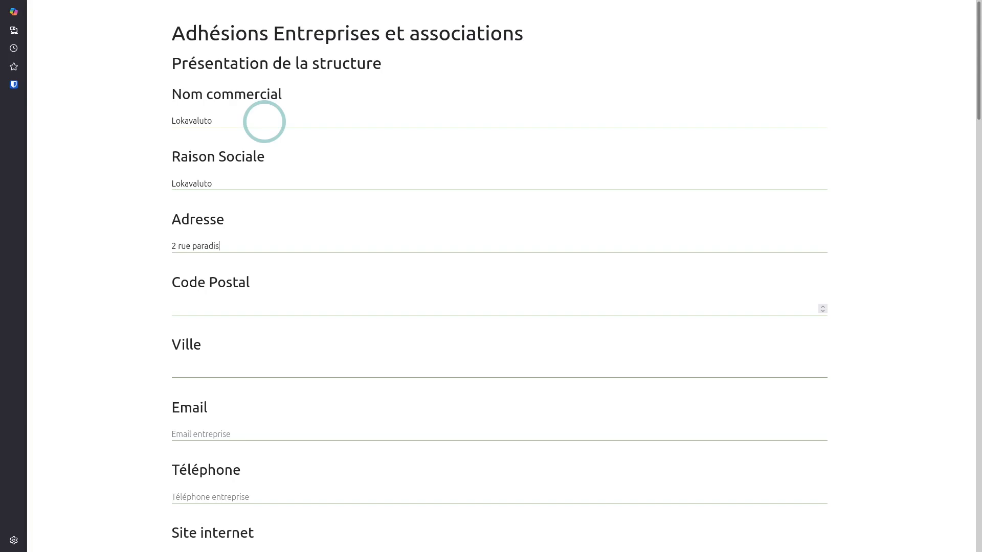
{"action": "key", "text": "Tab"}
{"action": "key", "text": "Tab"}
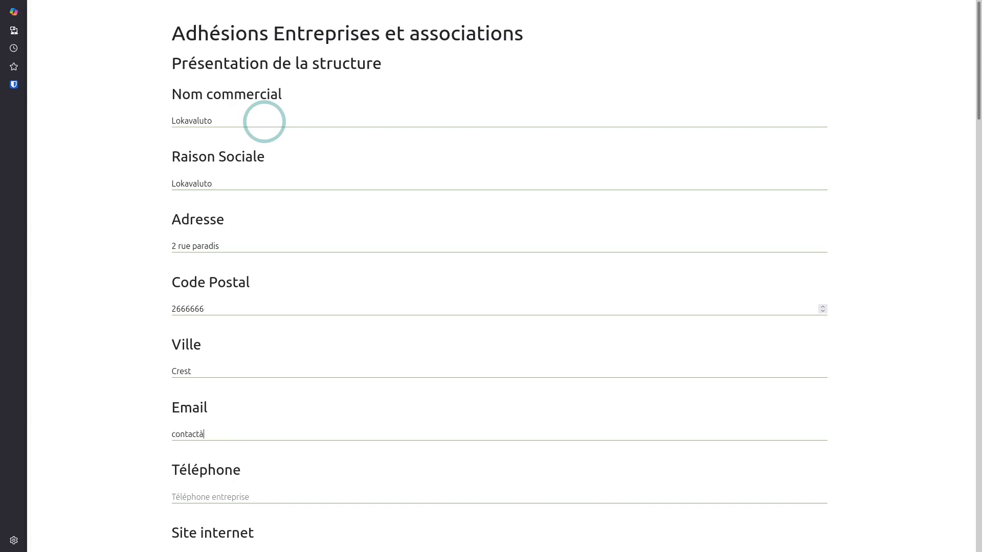
{"action": "key", "text": "BackSpace"}
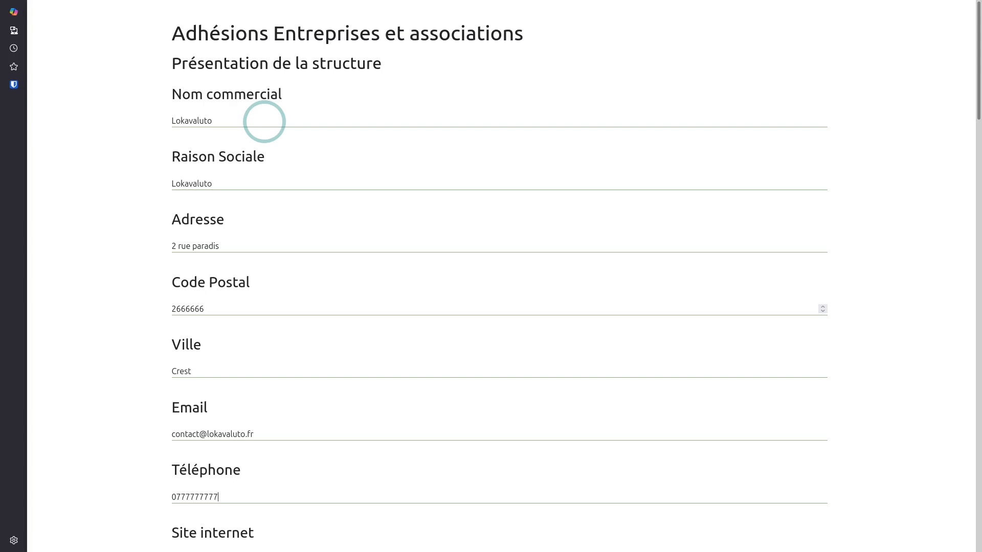
{"action": "key", "text": "Tab"}
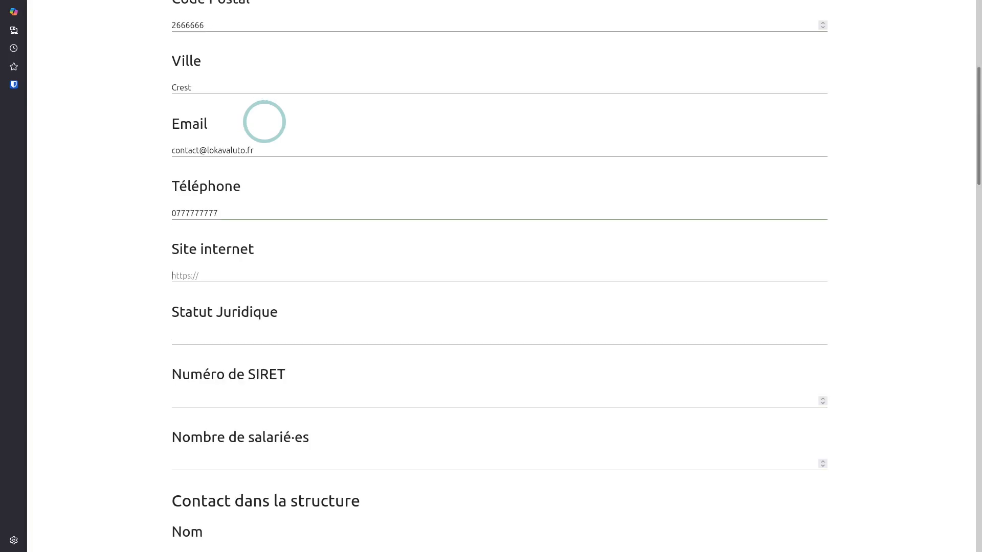
Set legal status Asso, paste the SIRET number and give 0 employees
{"action": "key", "text": "Tab"}
{"action": "type", "text": "Asso"}
{"action": "key", "text": "Tab"}
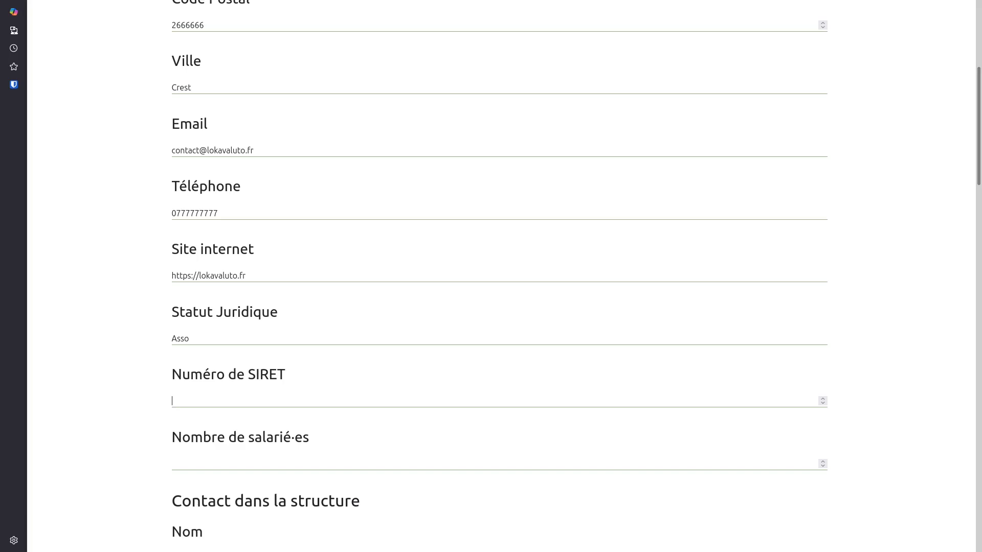
{"action": "left_click", "coordinate": [229, 403]}
{"action": "key", "text": "ctrl+v"}
{"action": "left_click", "coordinate": [254, 462]}
{"action": "type", "text": "0"}
{"action": "scroll", "coordinate": [460, 325], "scroll_direction": "down", "scroll_amount": 2}
Enter the contact person's surname and role 'Membre de la collégiale'
{"action": "left_click", "coordinate": [227, 448]}
{"action": "scroll", "coordinate": [277, 335], "scroll_direction": "down", "scroll_amount": 2}
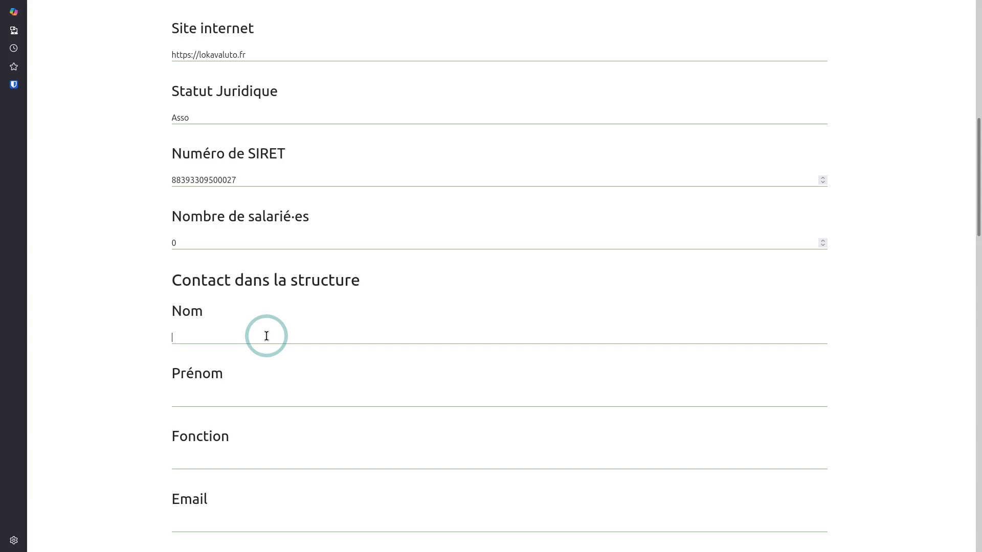
{"action": "type", "text": "Sainlége"}
{"action": "type", "text": "Membre de la collégiale"}
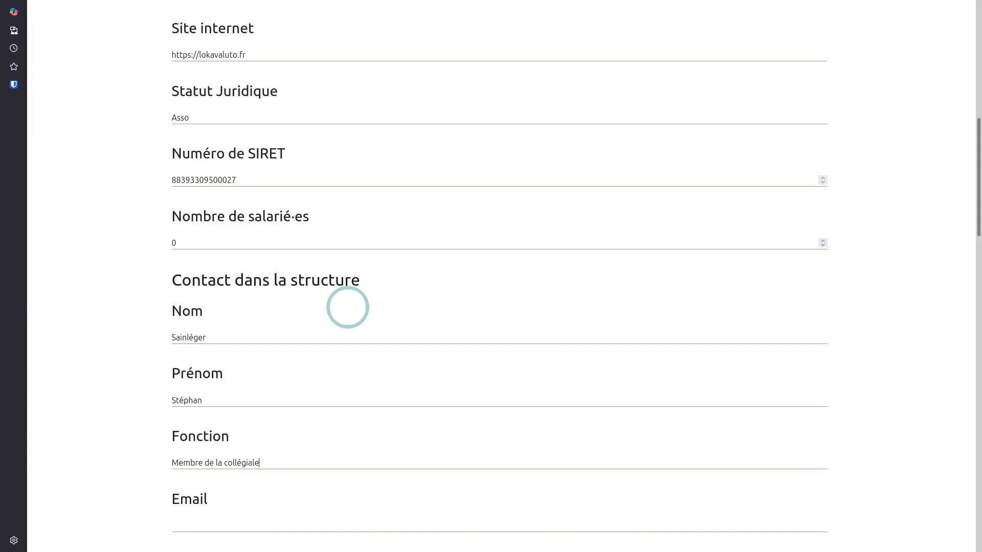
Add the contact's e-mail and phone, and accept the association's charter with Oui
{"action": "scroll", "coordinate": [358, 310], "scroll_direction": "down", "scroll_amount": 3}
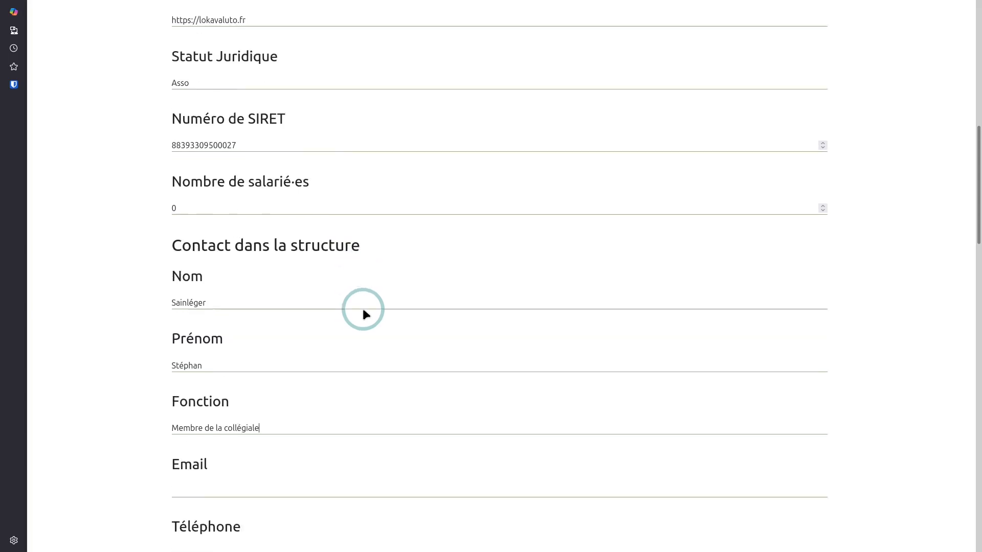
{"action": "left_click", "coordinate": [265, 361]}
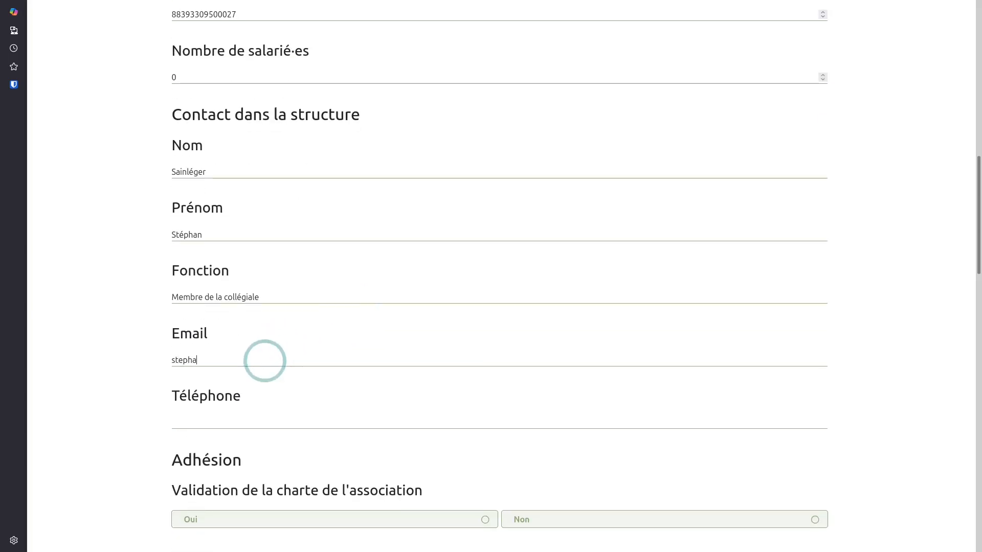
{"action": "scroll", "coordinate": [343, 327], "scroll_direction": "down", "scroll_amount": 2}
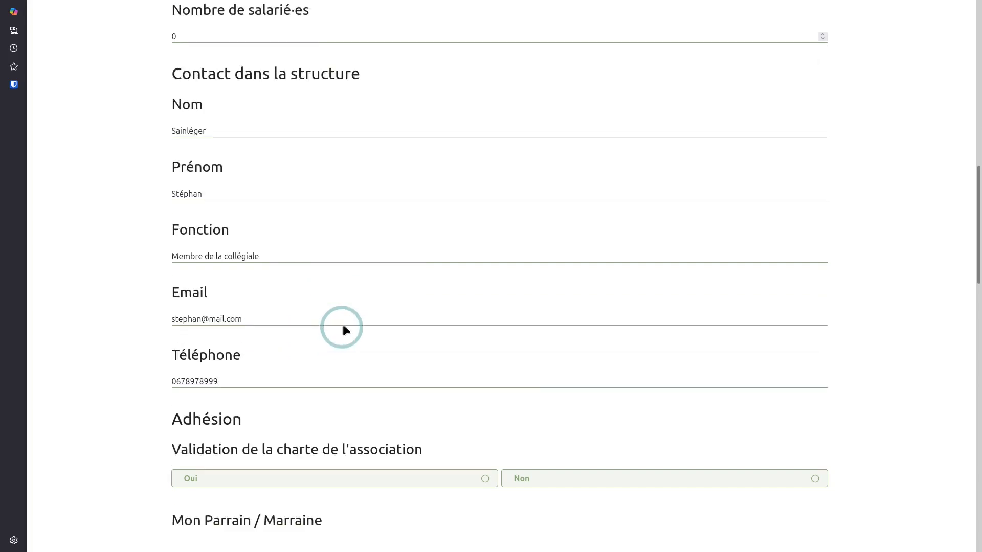
{"action": "left_click", "coordinate": [450, 409]}
Enter the sponsor, choose the 0-5 employee membership tier and set file fees to 50
{"action": "scroll", "coordinate": [394, 434], "scroll_direction": "down", "scroll_amount": 3}
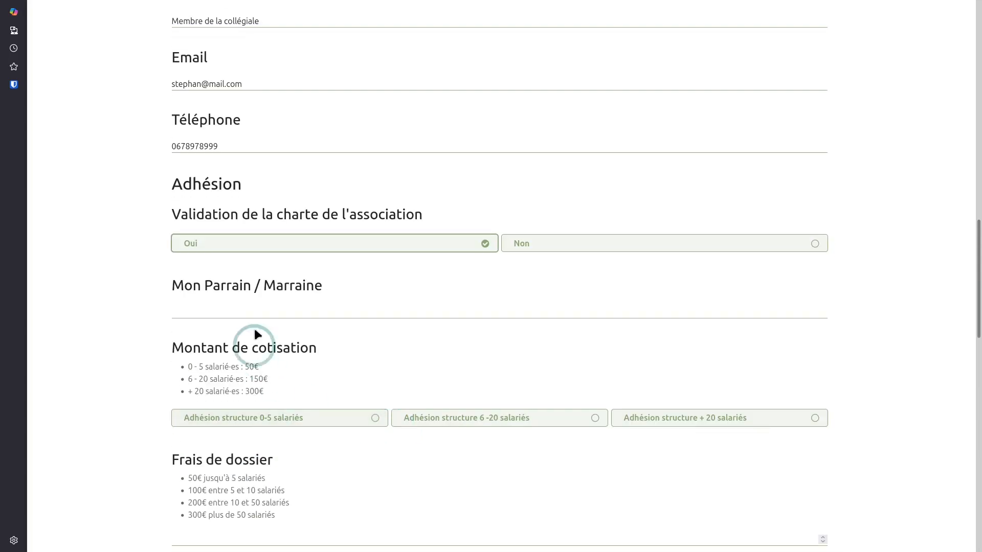
{"action": "type", "text": "Mathieu"}
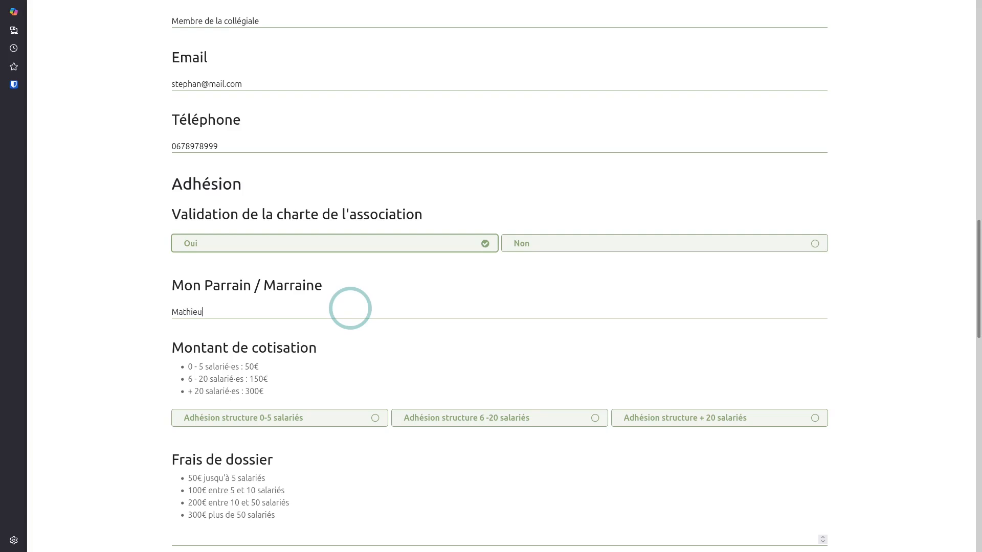
{"action": "scroll", "coordinate": [353, 314], "scroll_direction": "down", "scroll_amount": 2}
{"action": "left_click", "coordinate": [314, 307]}
{"action": "left_click", "coordinate": [449, 440]}
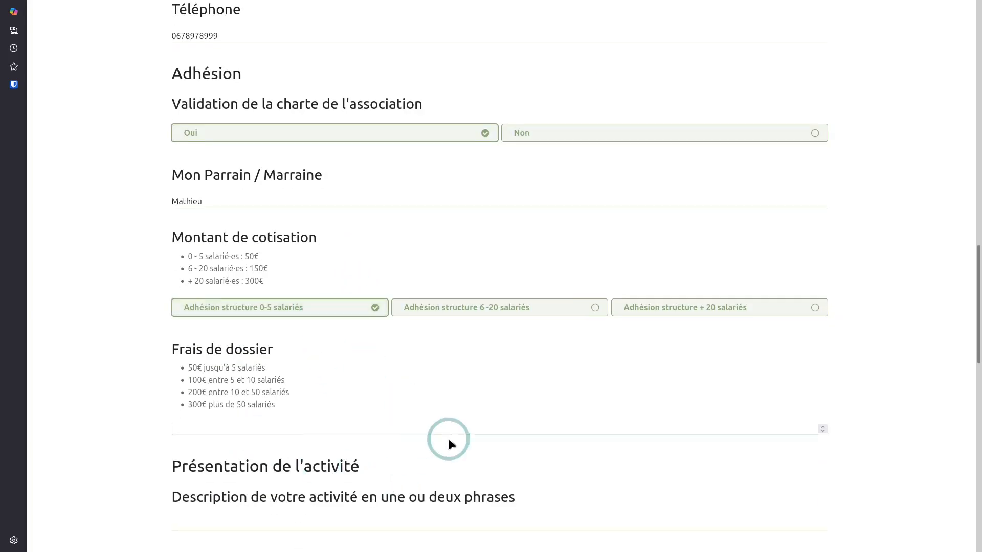
{"action": "type", "text": "50"}
{"action": "scroll", "coordinate": [450, 440], "scroll_direction": "down", "scroll_amount": 4}
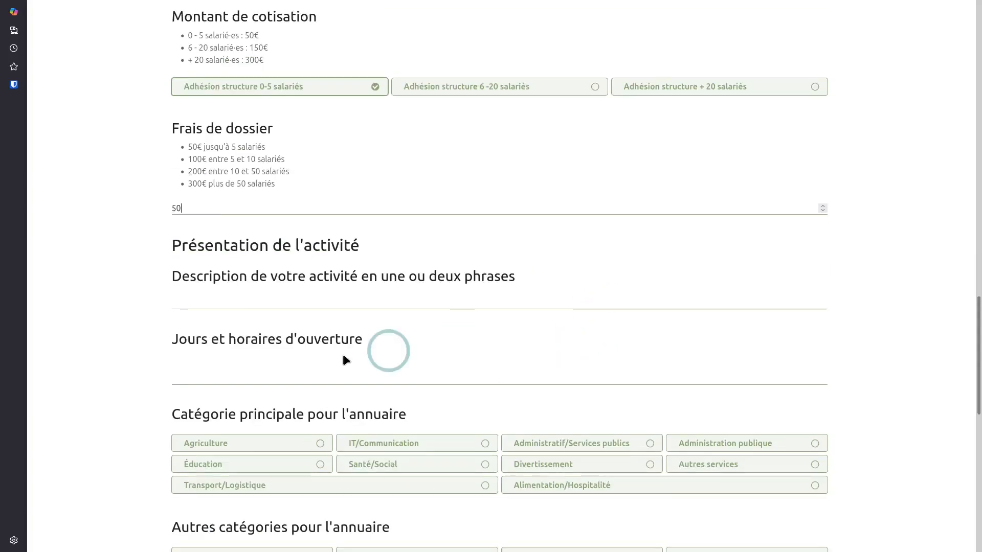
Describe the activity as informatique, tick IT/Communication and Autres services, and give reason TOP
{"action": "left_click", "coordinate": [405, 307]}
{"action": "type", "text": "informatique"}
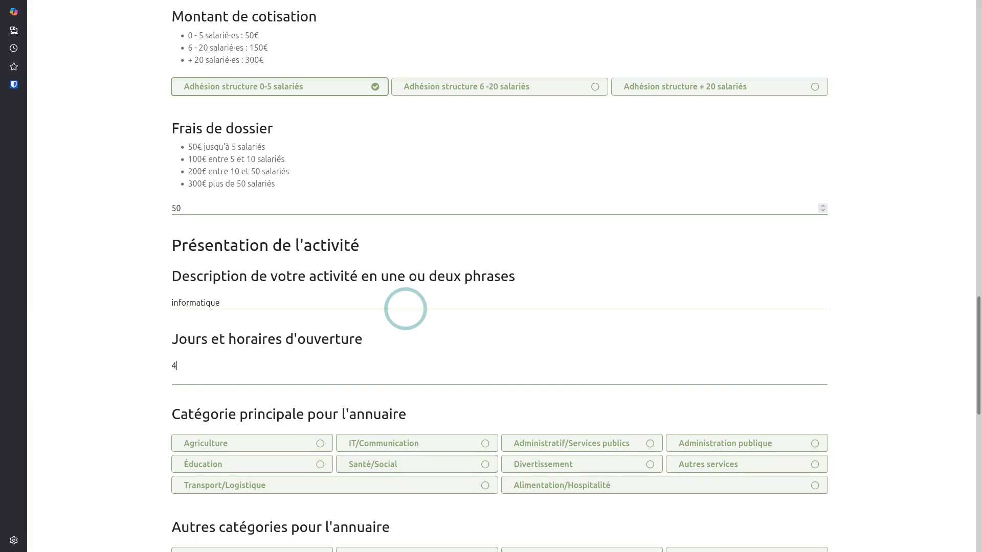
{"action": "scroll", "coordinate": [417, 303], "scroll_direction": "down", "scroll_amount": 2}
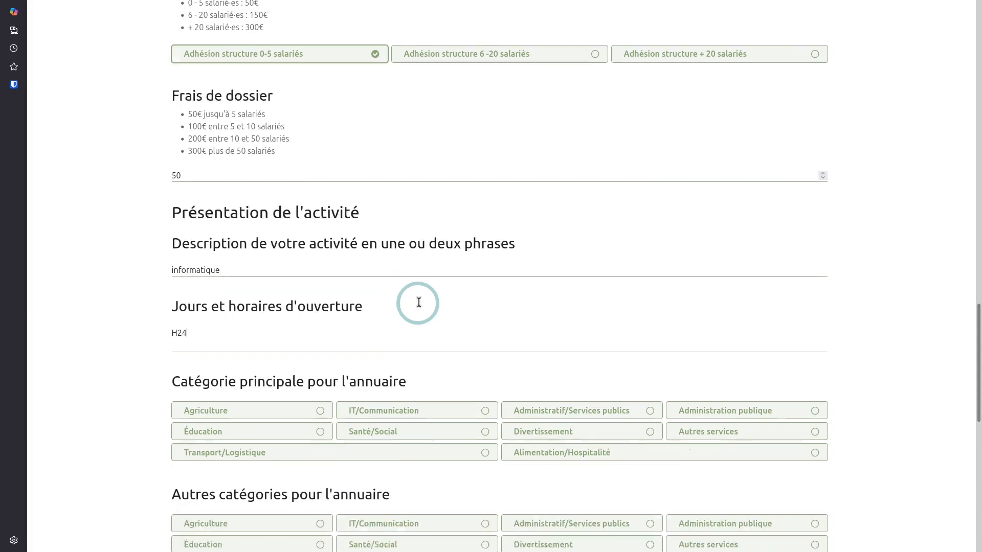
{"action": "left_click", "coordinate": [468, 331]}
{"action": "scroll", "coordinate": [491, 388], "scroll_direction": "down", "scroll_amount": 2}
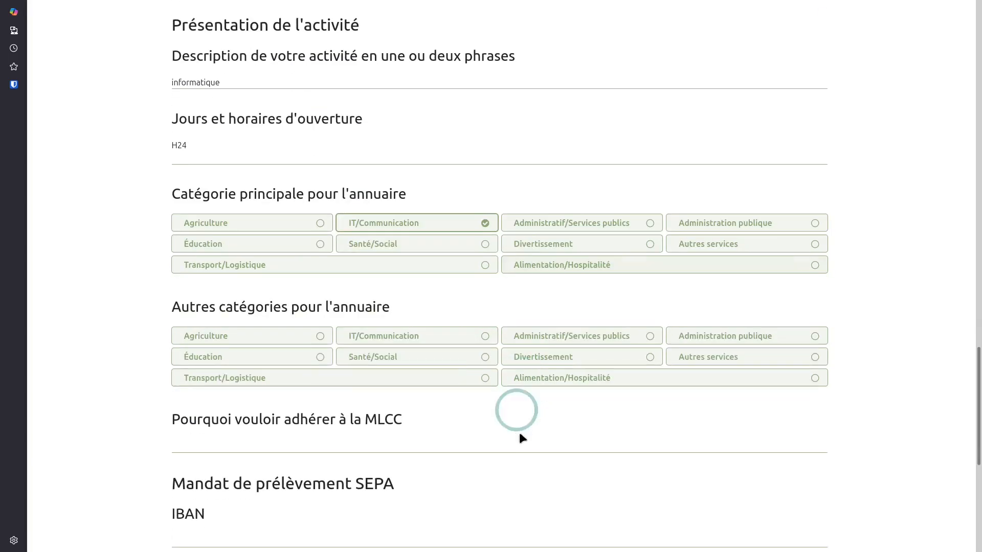
{"action": "left_click", "coordinate": [748, 358]}
{"action": "scroll", "coordinate": [342, 415], "scroll_direction": "down", "scroll_amount": 2}
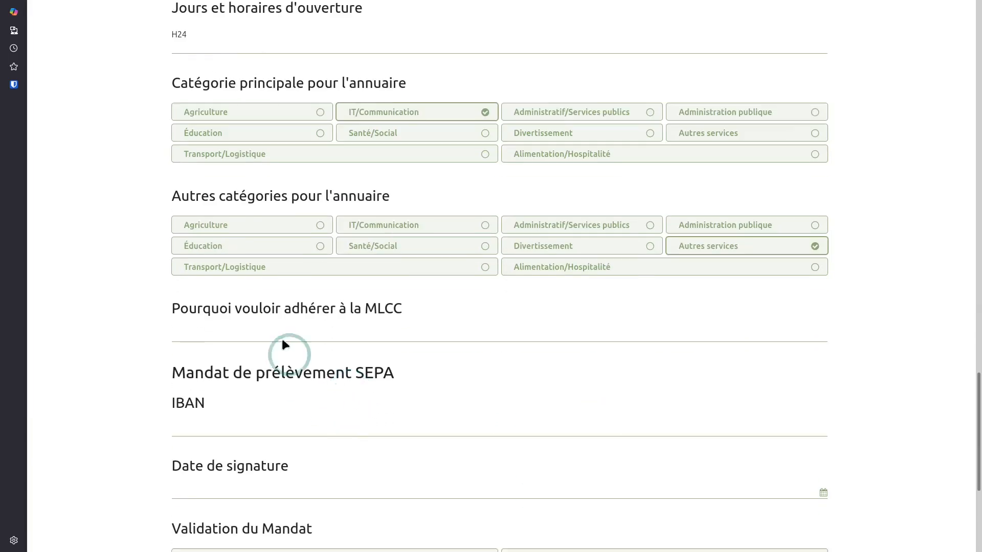
{"action": "left_click", "coordinate": [253, 330]}
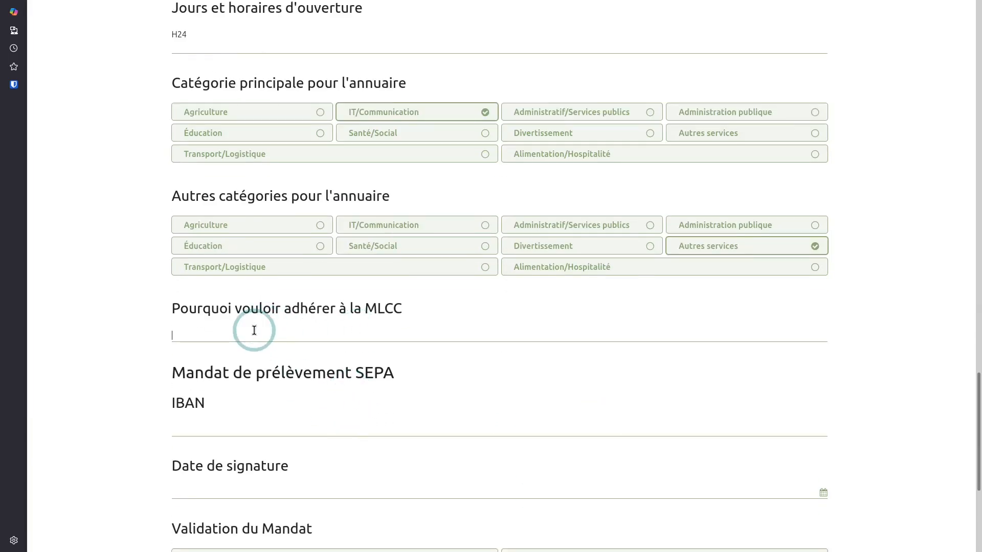
{"action": "type", "text": "TOP"}
{"action": "scroll", "coordinate": [352, 327], "scroll_direction": "down", "scroll_amount": 4}
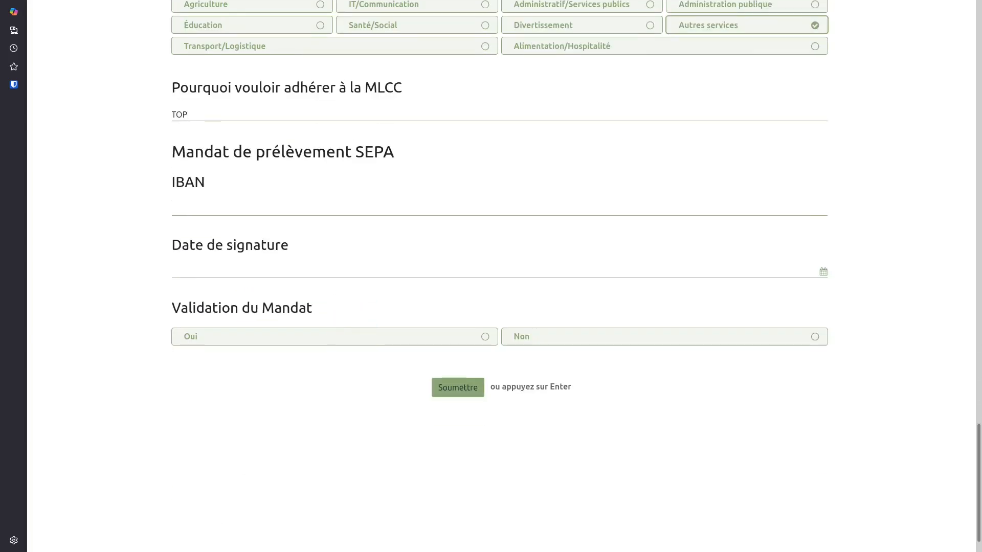
Paste the bank account IBAN into the mandate
{"action": "left_click", "coordinate": [351, 482]}
{"action": "left_click", "coordinate": [213, 202]}
{"action": "key", "text": "ctrl+v"}
Date the mandate 4 December 2025, validate it with Oui and submit the form
{"action": "left_click", "coordinate": [257, 274]}
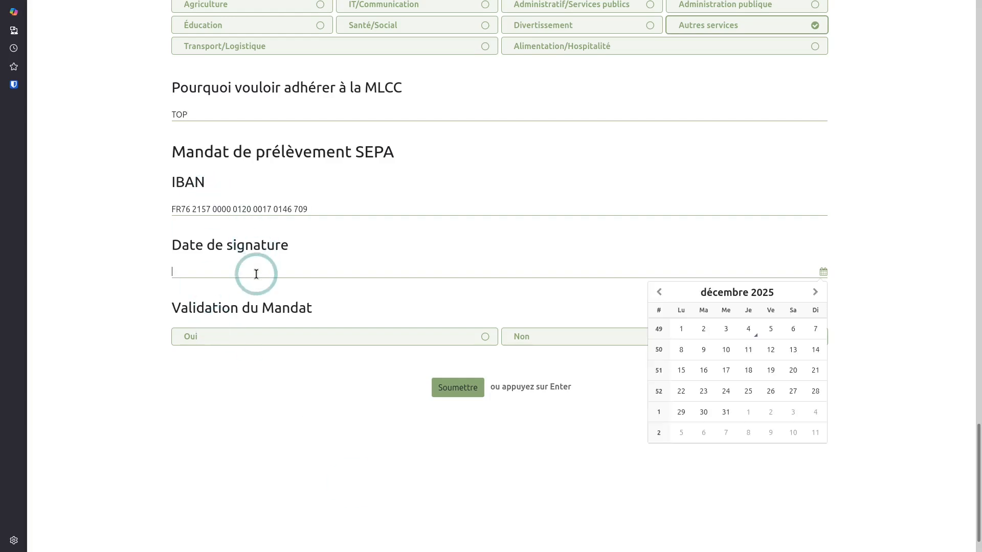
{"action": "left_click", "coordinate": [747, 328]}
{"action": "left_click", "coordinate": [455, 337]}
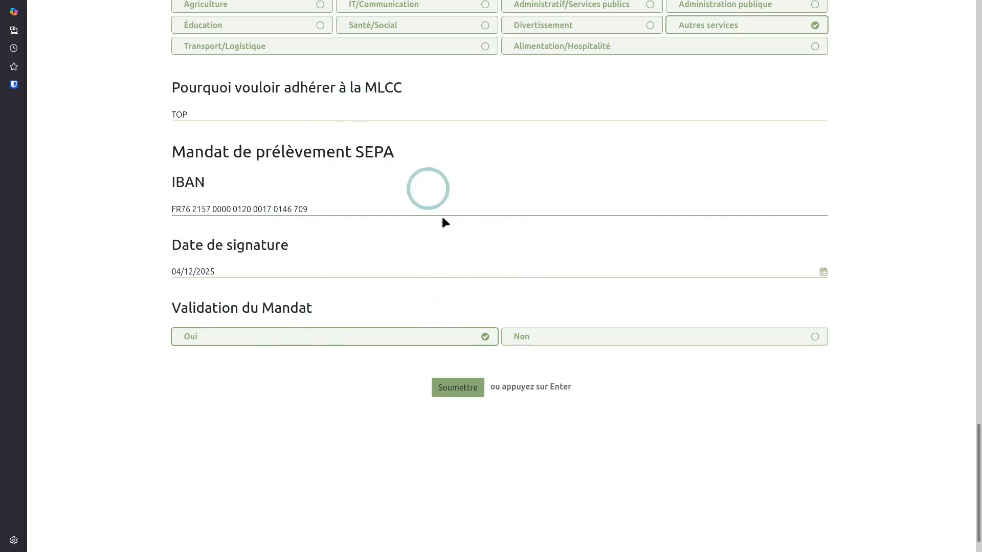
{"action": "left_click", "coordinate": [459, 391]}
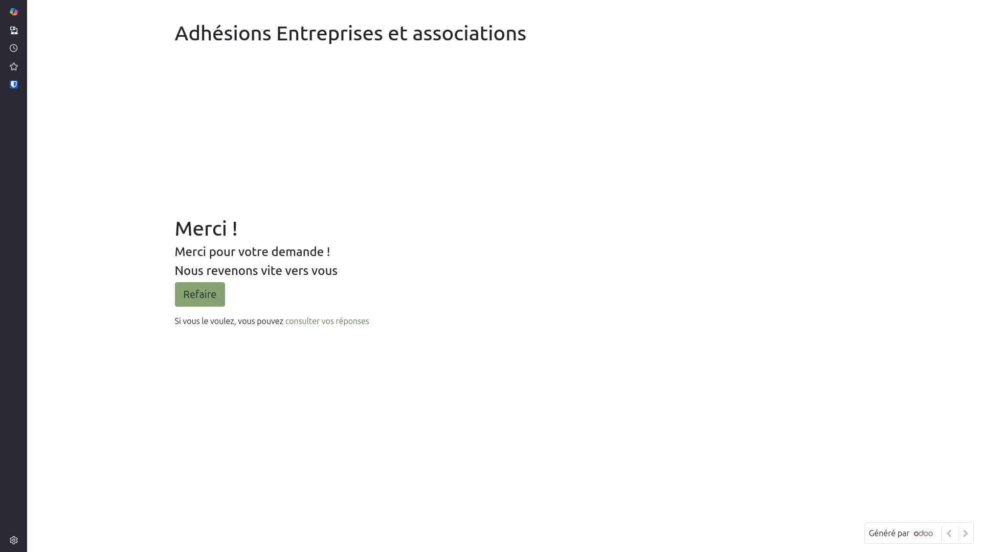
Maximise Thunderbird and copy the link address of Accepter l'invitation
{"action": "left_click_drag", "start_coordinate": [673, 551], "coordinate": [617, 1]}
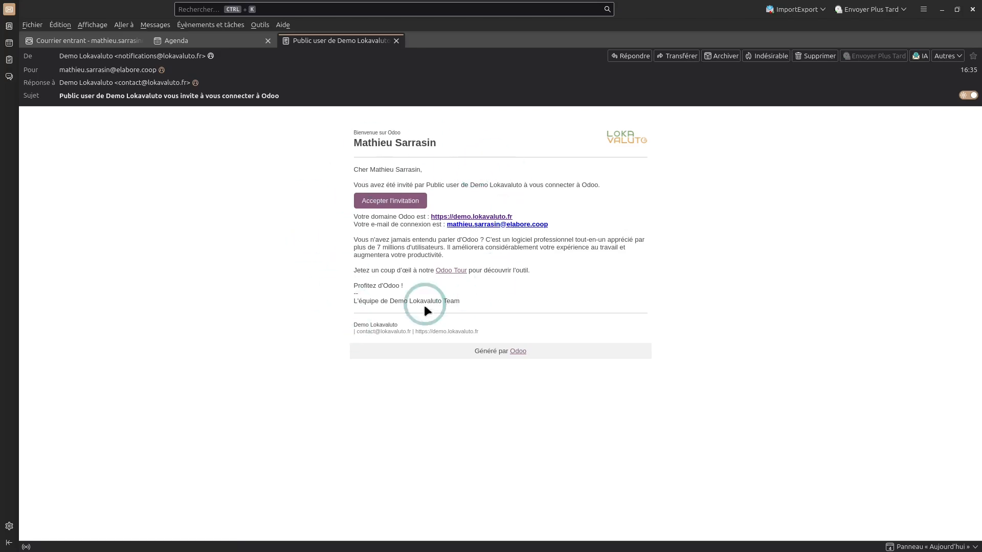
{"action": "right_click", "coordinate": [400, 199]}
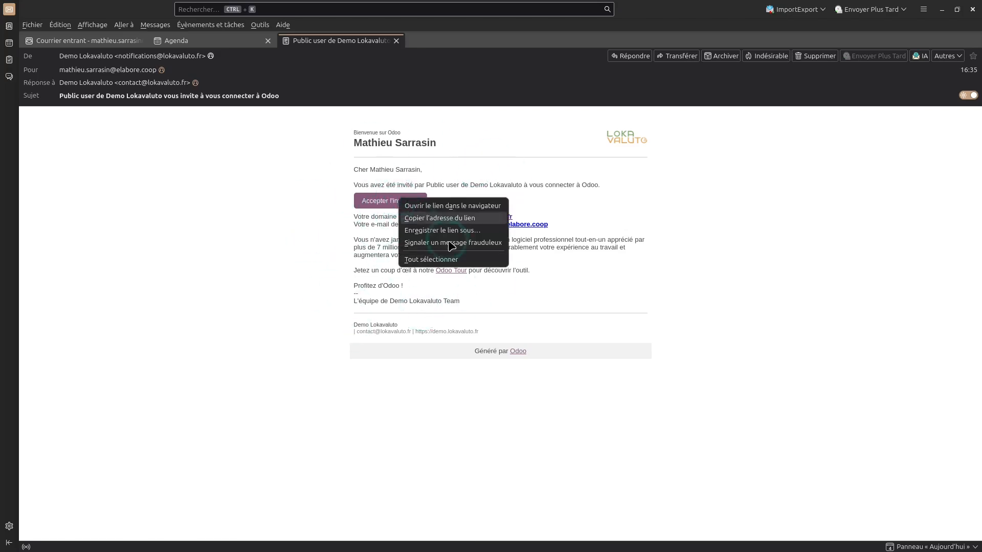
{"action": "left_click", "coordinate": [450, 206]}
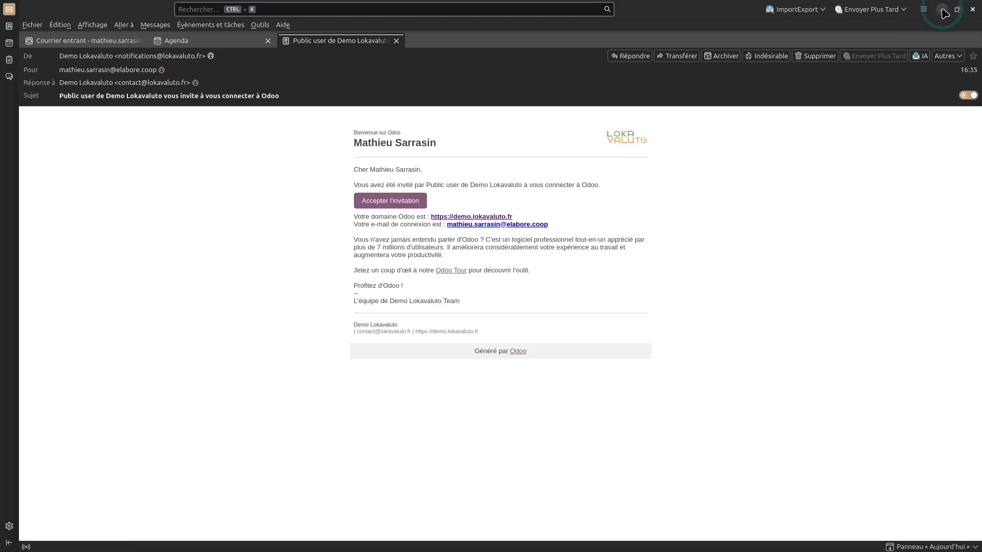
Load the copied invitation link in the browser to reach the password-reset page
{"action": "left_click", "coordinate": [238, 33]}
{"action": "key", "text": "ctrl+v"}
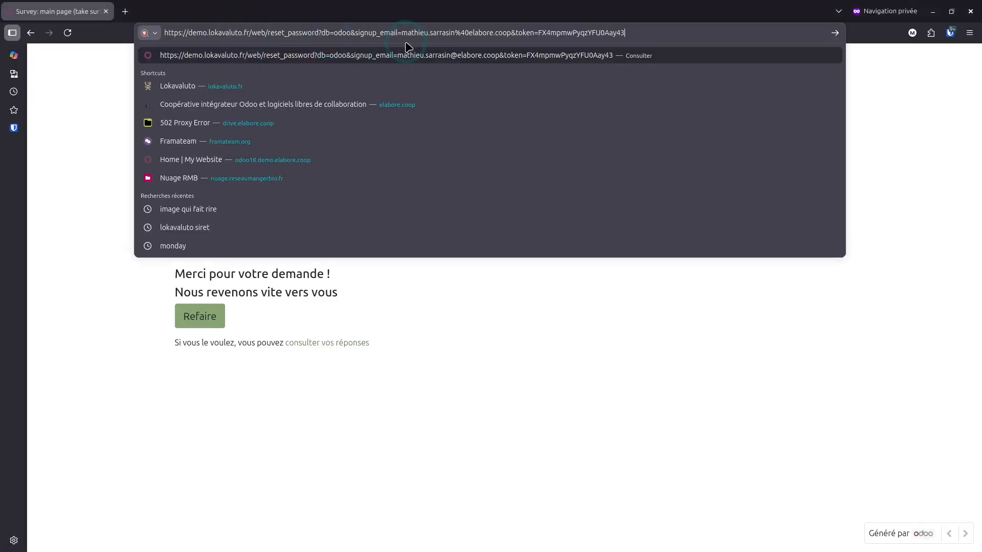
{"action": "key", "text": "Return"}
Enter and confirm the new account password, then submit with Réinitialiser le mot de passe
{"action": "left_click", "coordinate": [486, 113]}
{"action": "type", "text": "••••"}
{"action": "key", "text": "Tab"}
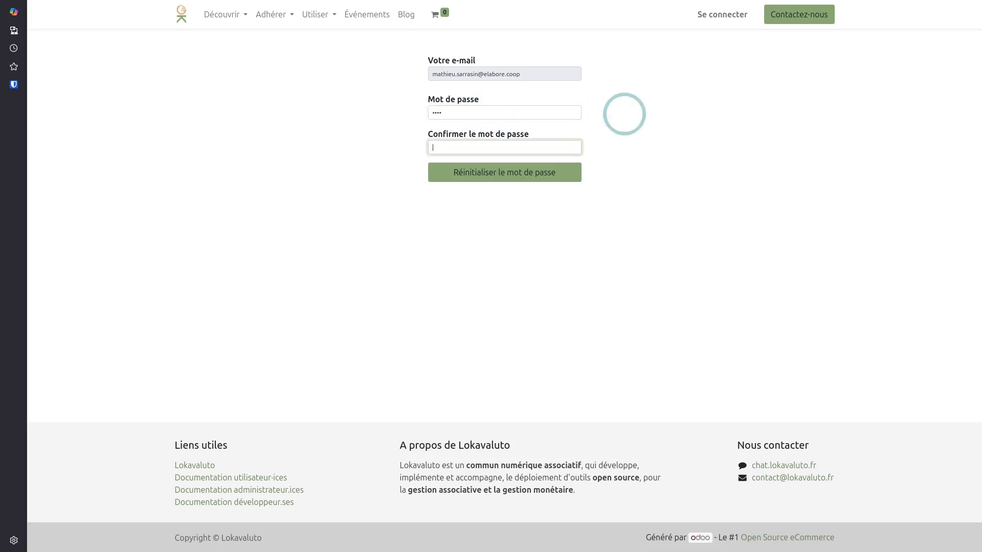
{"action": "type", "text": "••••"}
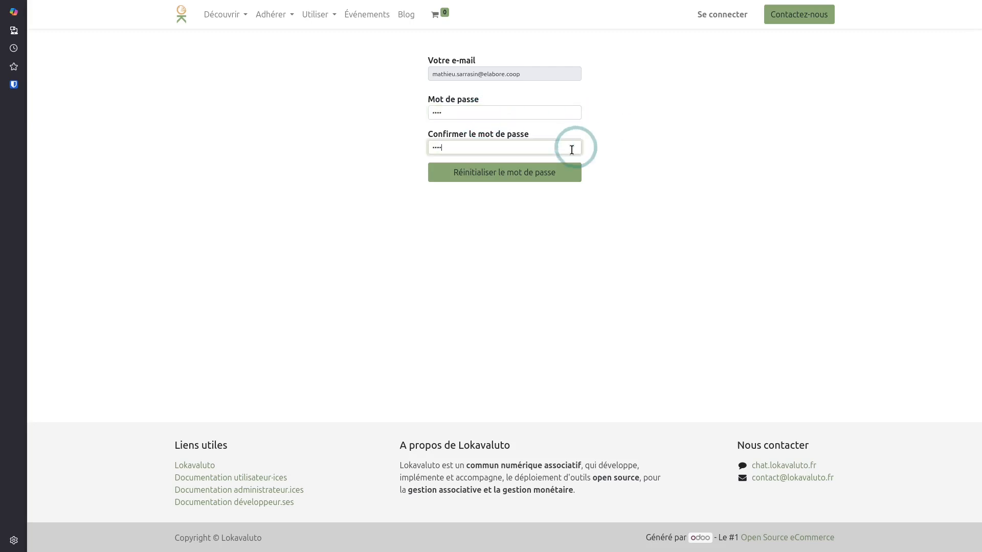
{"action": "left_click", "coordinate": [507, 172]}
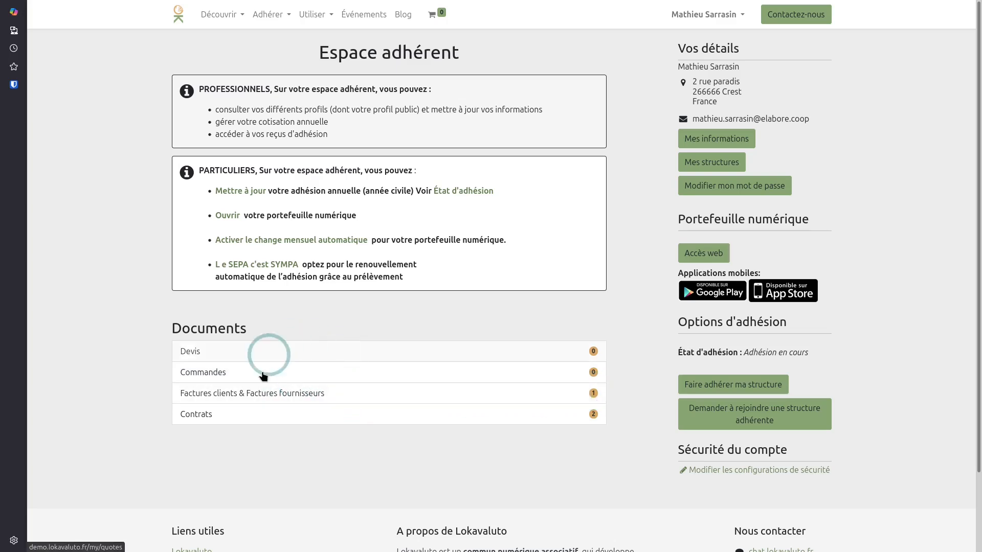
Browse the member's invoices and contracts, including Change particulier, returning to Espace adhérent
{"action": "left_click", "coordinate": [287, 394]}
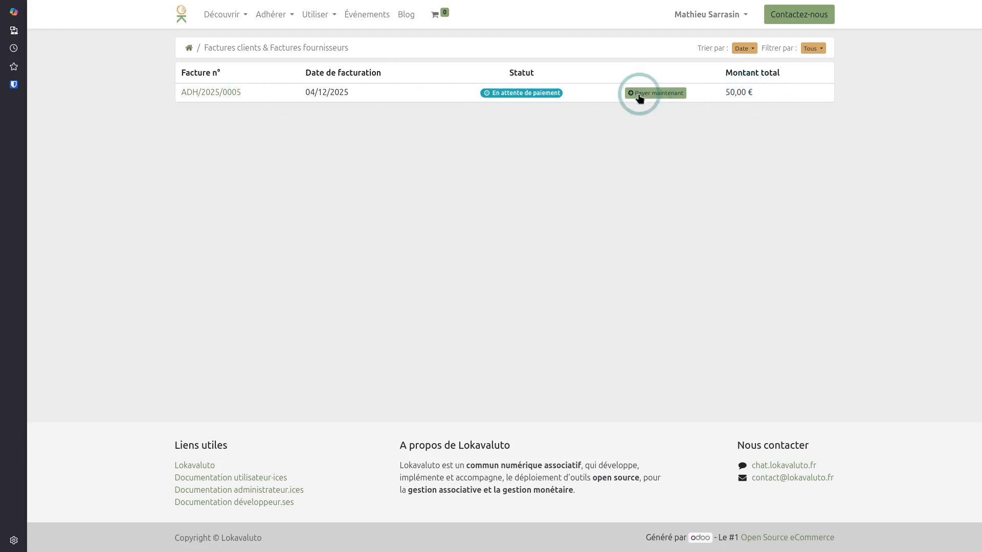
{"action": "left_click", "coordinate": [190, 50]}
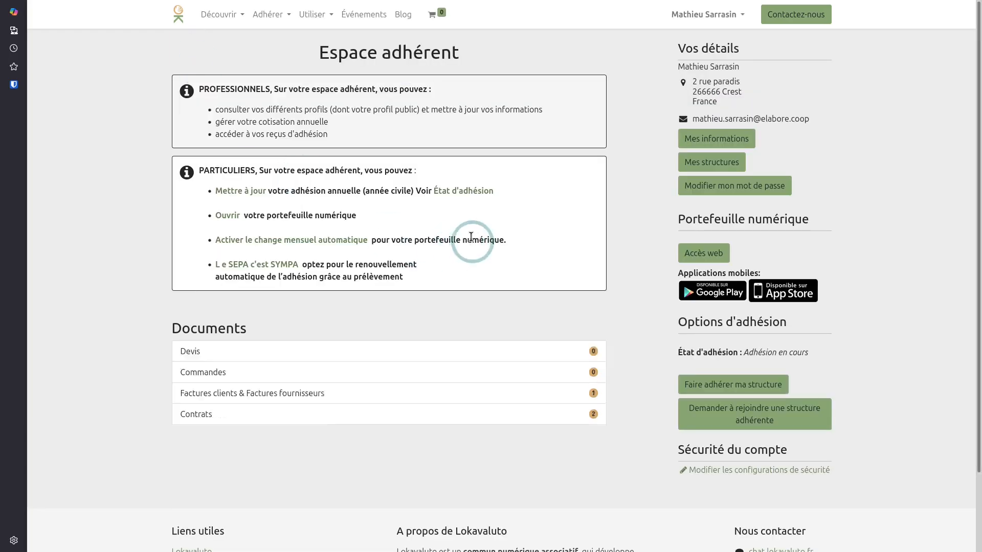
{"action": "scroll", "coordinate": [366, 348], "scroll_direction": "down", "scroll_amount": 2}
{"action": "scroll", "coordinate": [324, 343], "scroll_direction": "up", "scroll_amount": 3}
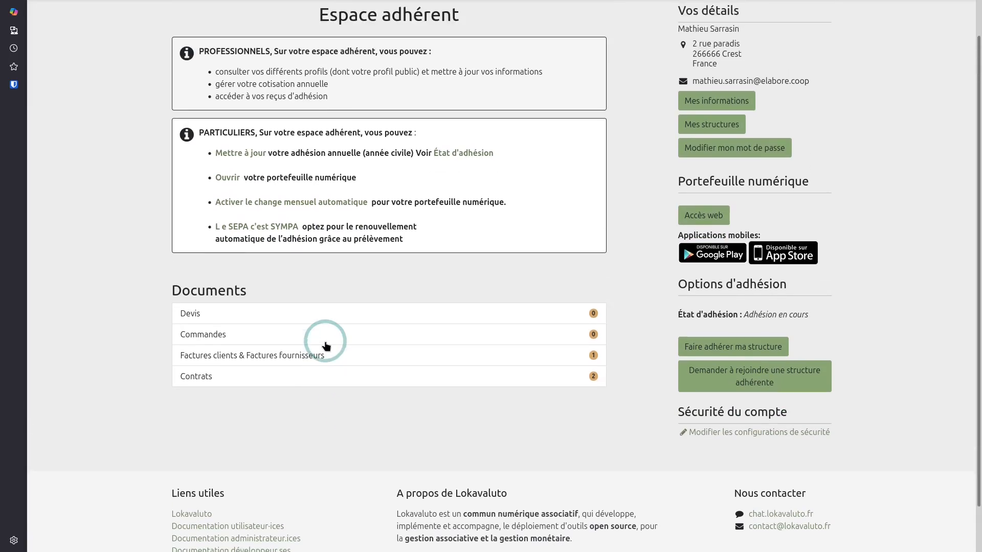
{"action": "left_click", "coordinate": [279, 420]}
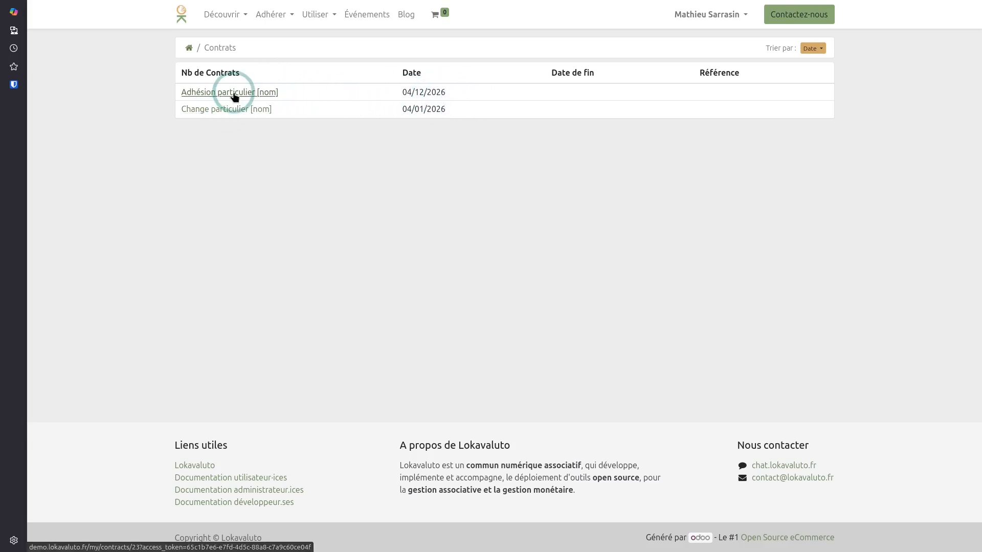
{"action": "left_click", "coordinate": [231, 110]}
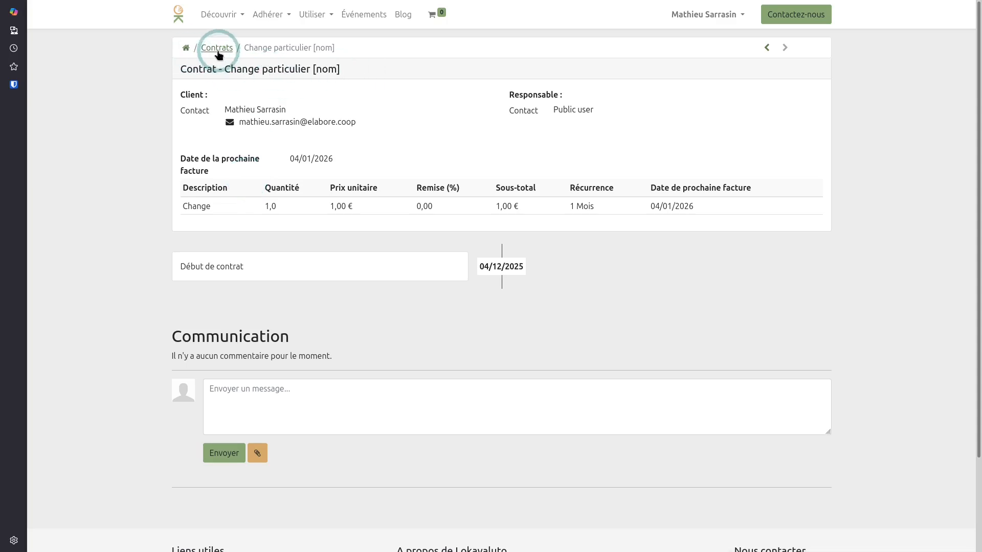
{"action": "left_click", "coordinate": [187, 49]}
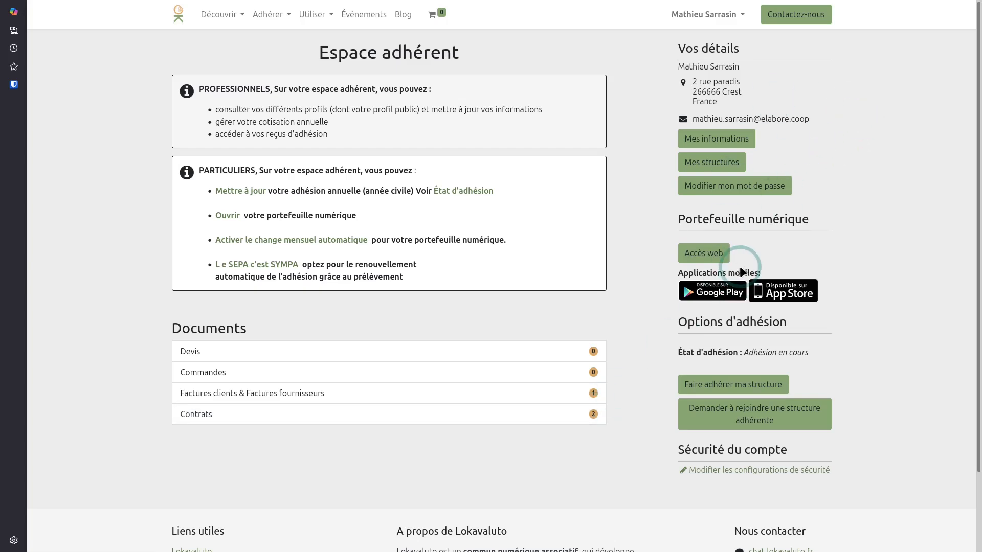
{"action": "left_click", "coordinate": [717, 139]}
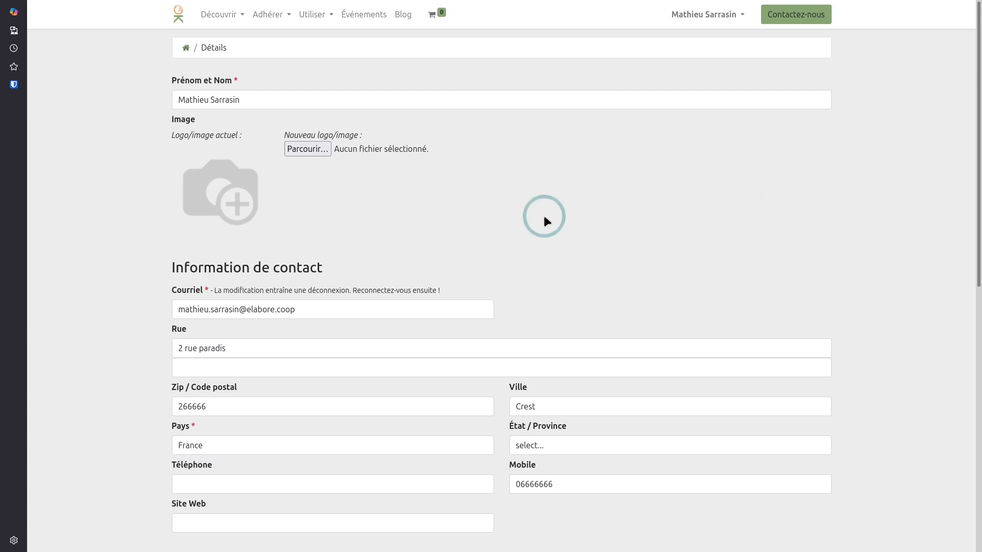
{"action": "scroll", "coordinate": [544, 216], "scroll_direction": "down", "scroll_amount": 2}
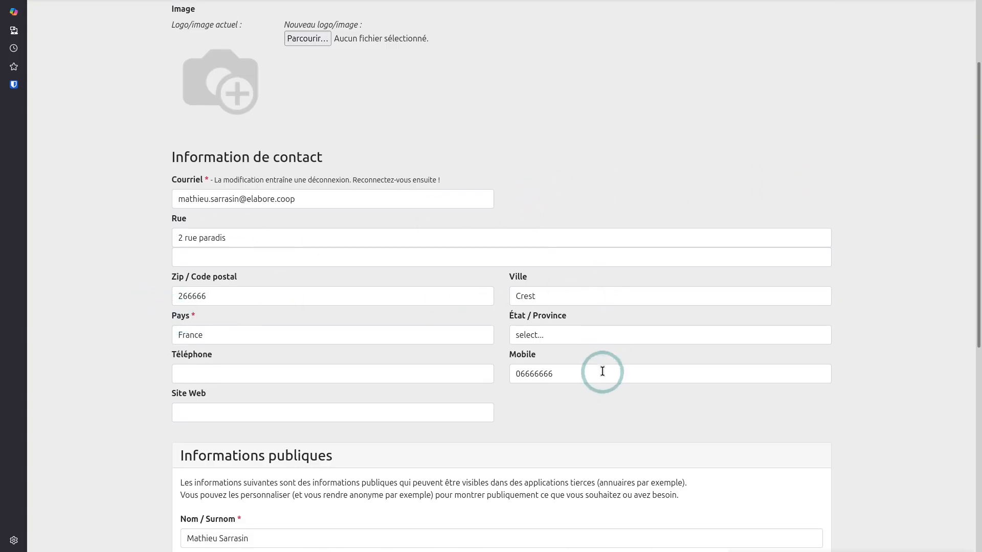
{"action": "scroll", "coordinate": [302, 370], "scroll_direction": "down", "scroll_amount": 1}
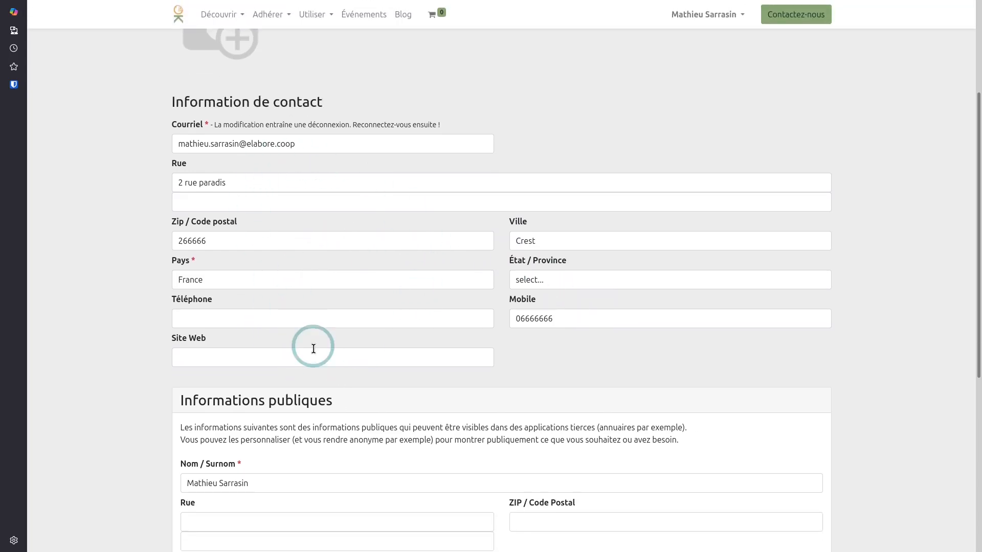
{"action": "scroll", "coordinate": [501, 261], "scroll_direction": "up", "scroll_amount": 3}
{"action": "scroll", "coordinate": [281, 212], "scroll_direction": "up", "scroll_amount": 1}
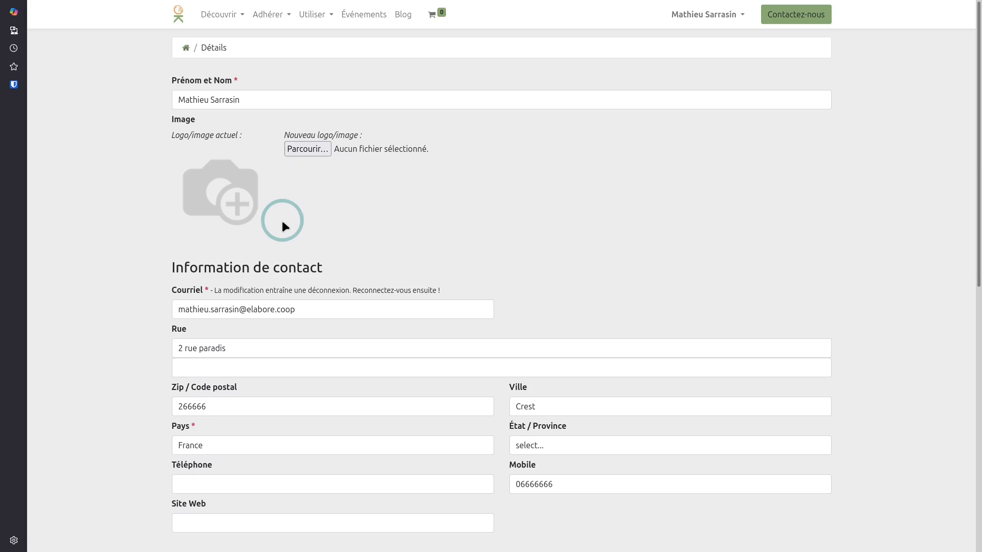
{"action": "left_click", "coordinate": [185, 50]}
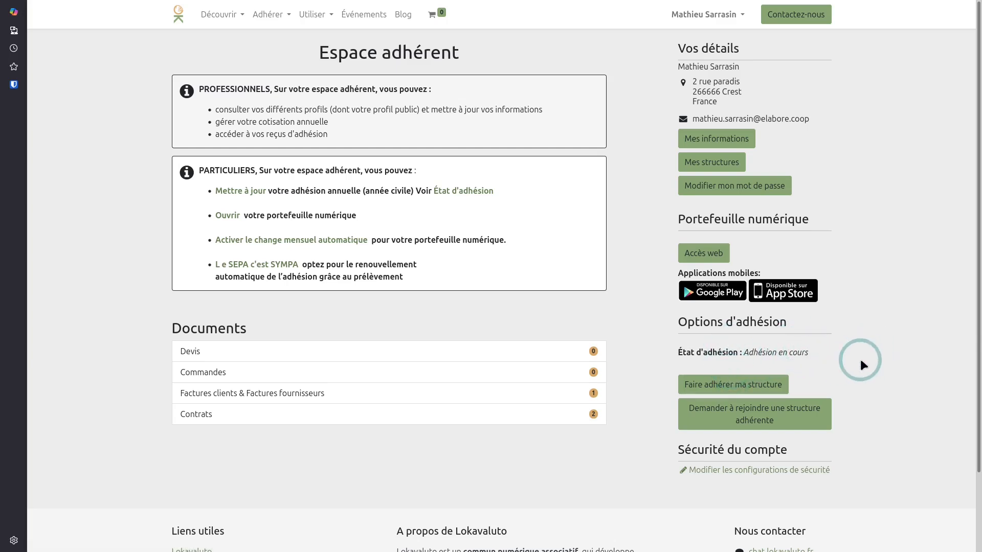
Copy the Payer maintenant link address from the 50,00 € Demo Lokavaluto invoice e-mail
{"action": "key", "text": "alt+Tab"}
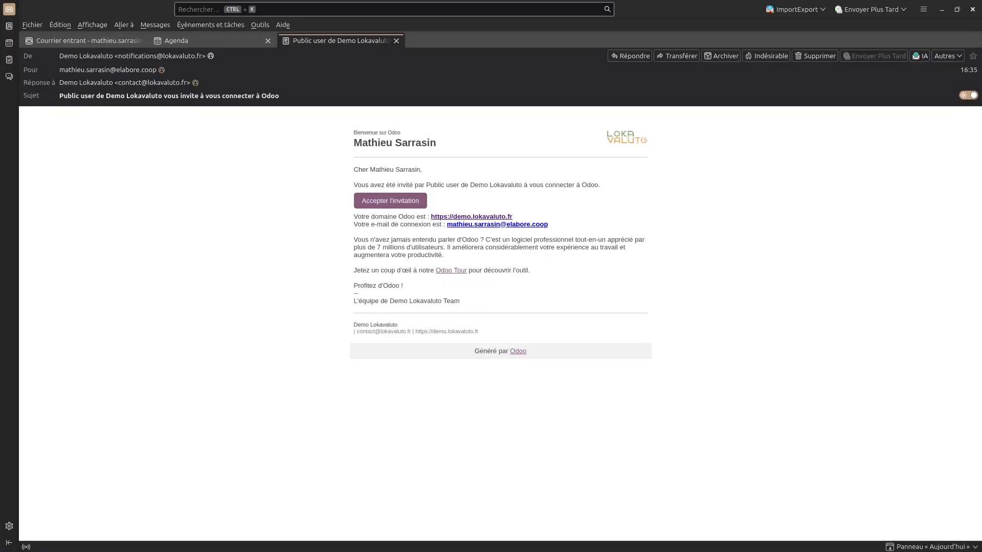
{"action": "key", "text": "alt+Tab"}
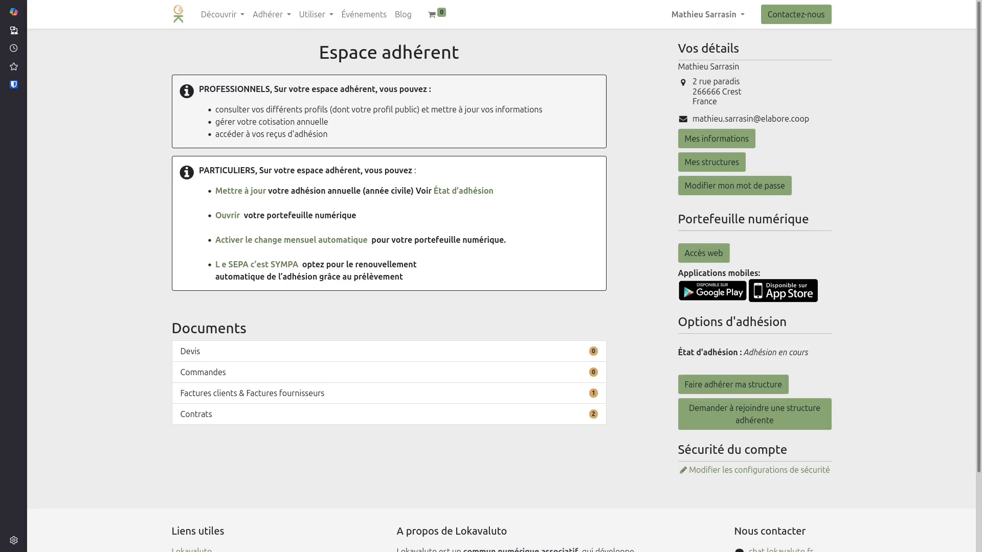
{"action": "key", "text": "alt+Tab"}
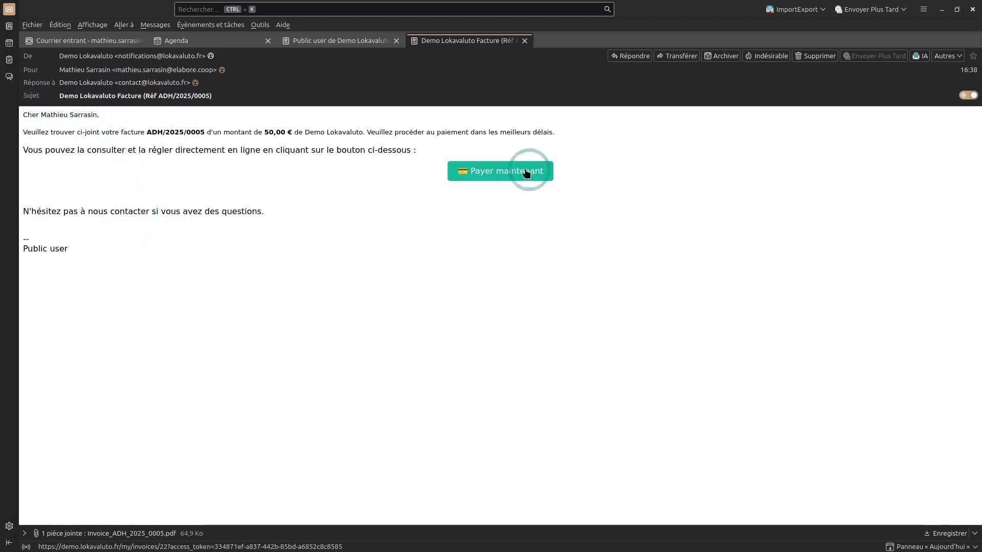
{"action": "right_click", "coordinate": [510, 177]}
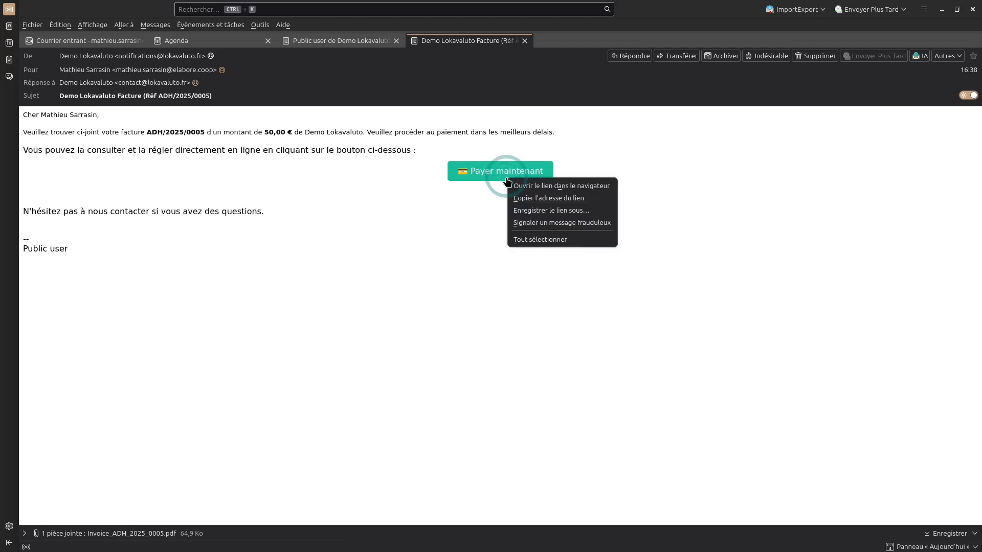
{"action": "left_click", "coordinate": [555, 200]}
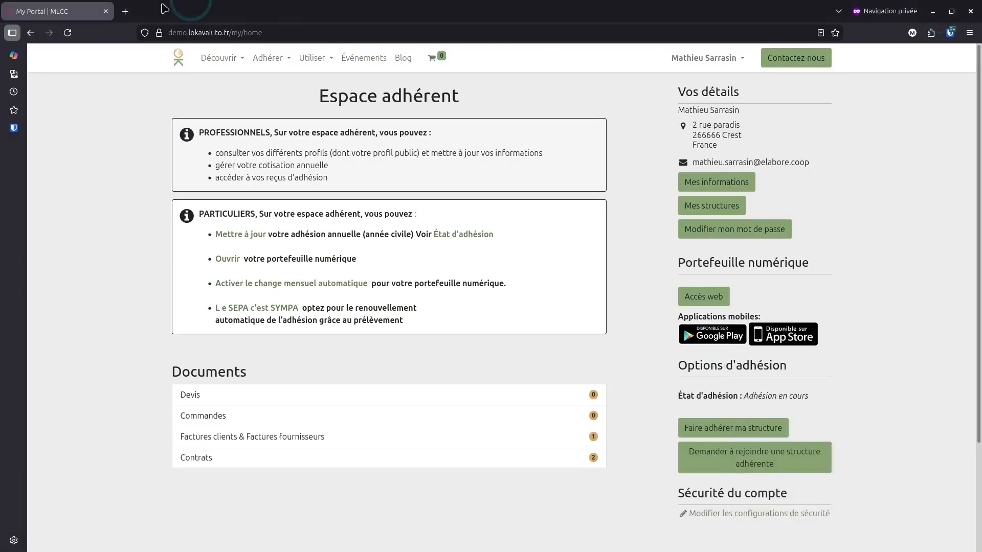
Open the copied payment link in a new browser tab
{"action": "left_click", "coordinate": [126, 14]}
{"action": "key", "text": "ctrl+v"}
{"action": "left_click", "coordinate": [361, 64]}
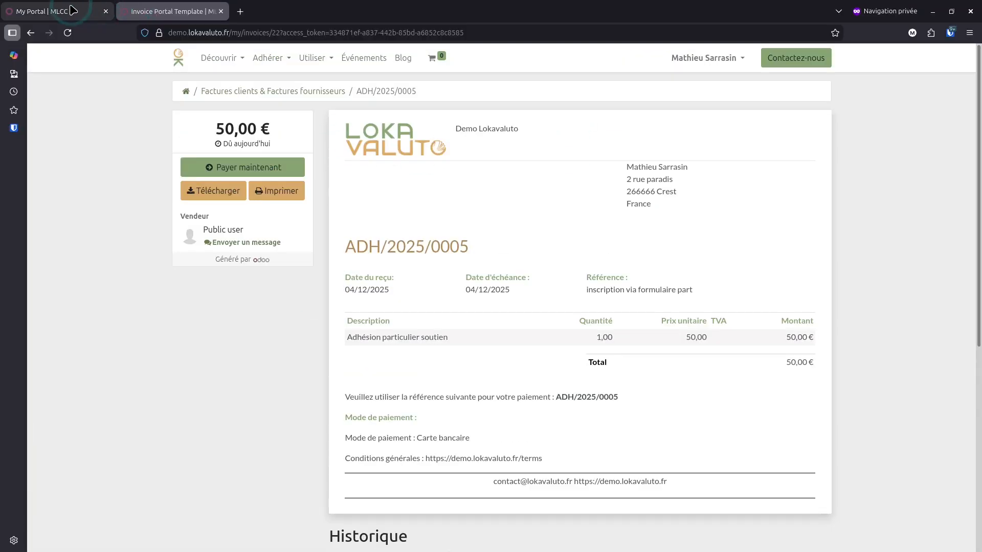
Open invoice ADH/2025/0005 from Factures clients in the member space
{"action": "left_click", "coordinate": [72, 11]}
{"action": "left_click", "coordinate": [245, 397]}
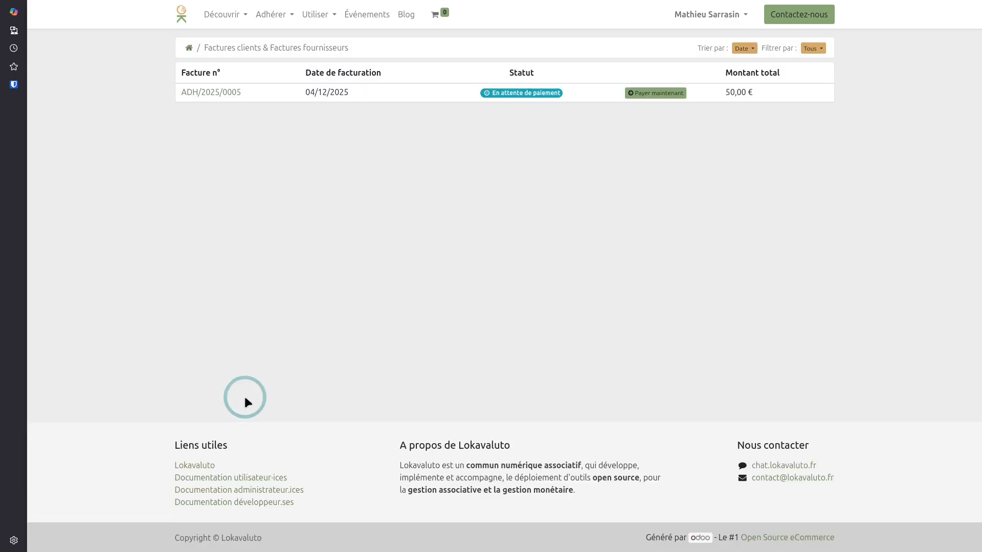
{"action": "left_click", "coordinate": [229, 92]}
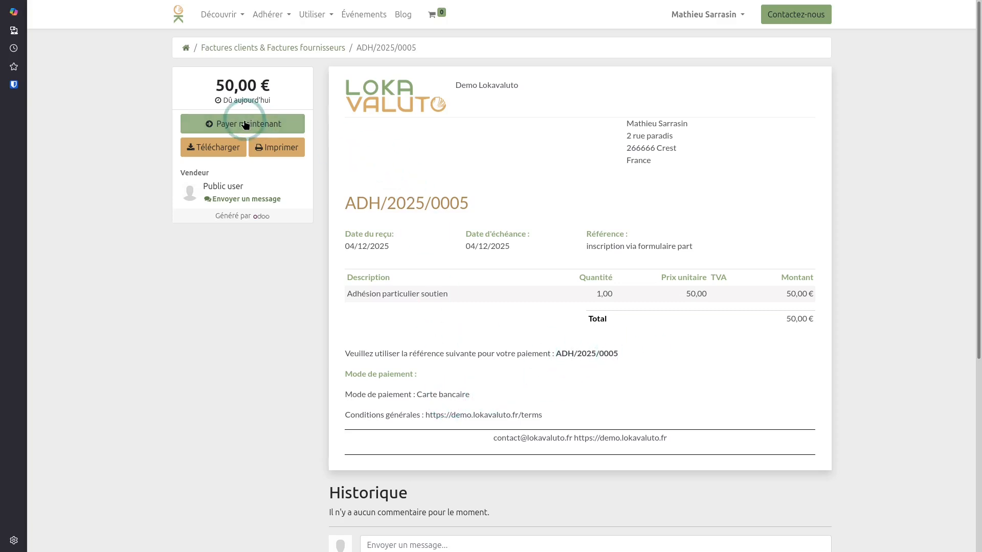
{"action": "scroll", "coordinate": [537, 307], "scroll_direction": "down", "scroll_amount": 4}
Post the comment "c'est ok" in the invoice's Historique
{"action": "left_click", "coordinate": [446, 343]}
{"action": "left_click", "coordinate": [432, 328]}
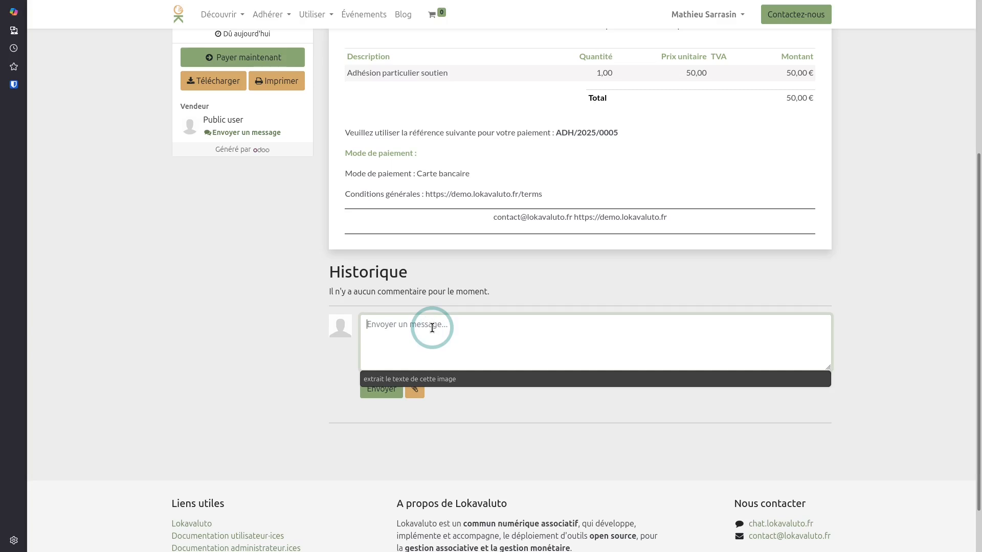
{"action": "type", "text": "c'est ok"}
{"action": "left_click", "coordinate": [381, 389]}
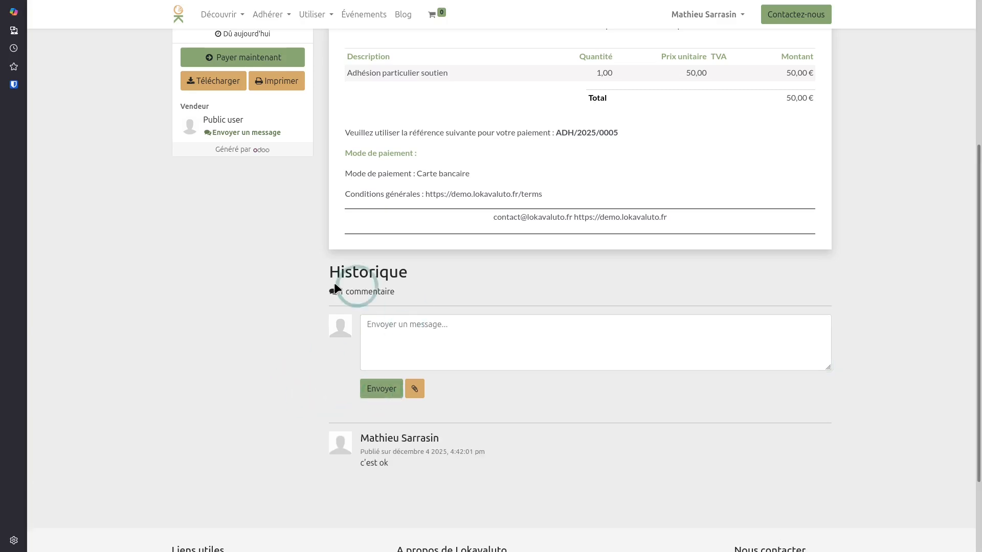
{"action": "scroll", "coordinate": [434, 321], "scroll_direction": "up", "scroll_amount": 3}
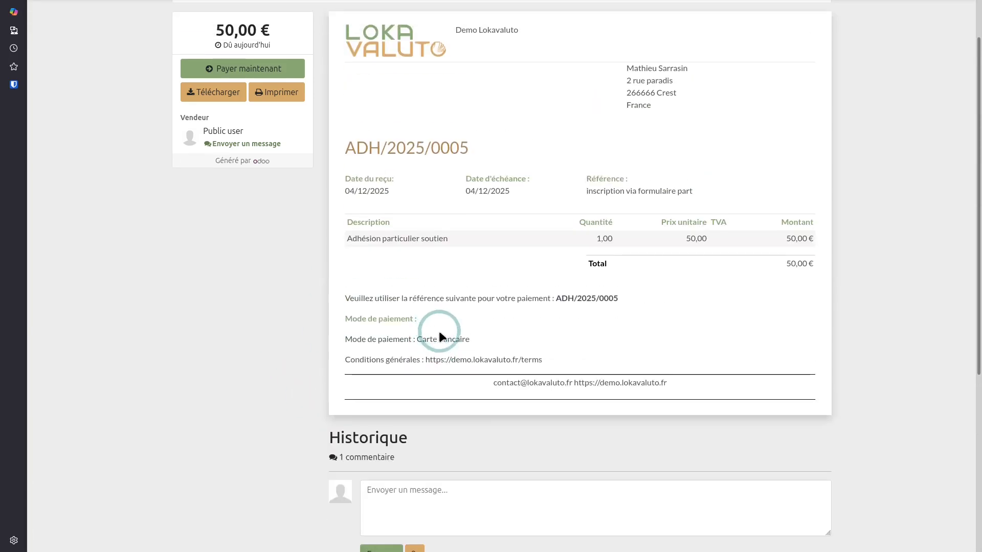
{"action": "scroll", "coordinate": [492, 367], "scroll_direction": "down", "scroll_amount": 1}
{"action": "scroll", "coordinate": [409, 425], "scroll_direction": "down", "scroll_amount": 2}
{"action": "scroll", "coordinate": [416, 408], "scroll_direction": "up", "scroll_amount": 4}
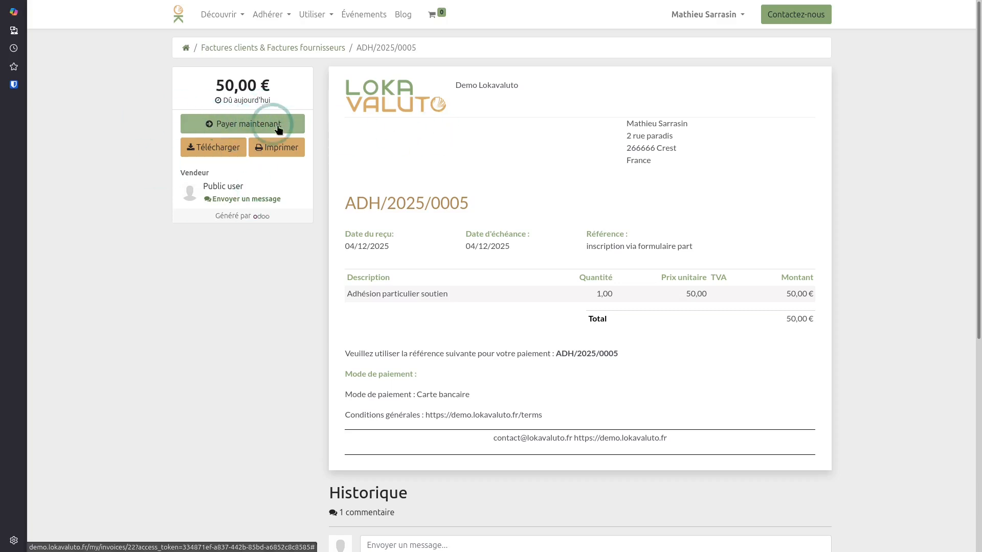
Start the online payment of ADH/2025/0005 and copy the test card number
{"action": "left_click", "coordinate": [236, 124]}
{"action": "mouse_move", "coordinate": [396, 139]}
{"action": "left_mouse_down"}
{"action": "mouse_move", "coordinate": [390, 132]}
{"action": "mouse_move", "coordinate": [482, 142]}
{"action": "mouse_move", "coordinate": [403, 143]}
{"action": "left_mouse_up"}
{"action": "left_click", "coordinate": [487, 135]}
{"action": "left_click", "coordinate": [484, 163]}
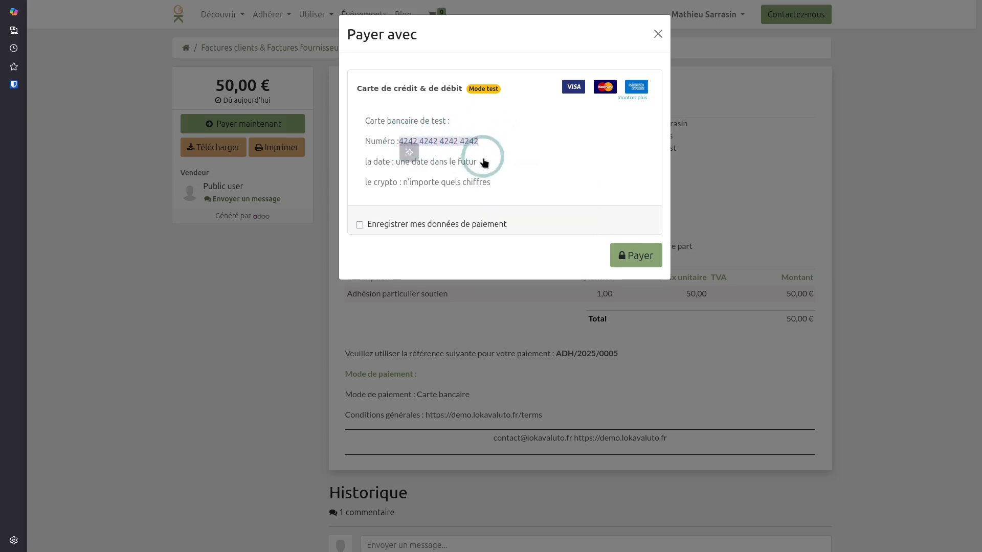
{"action": "left_click", "coordinate": [639, 257]}
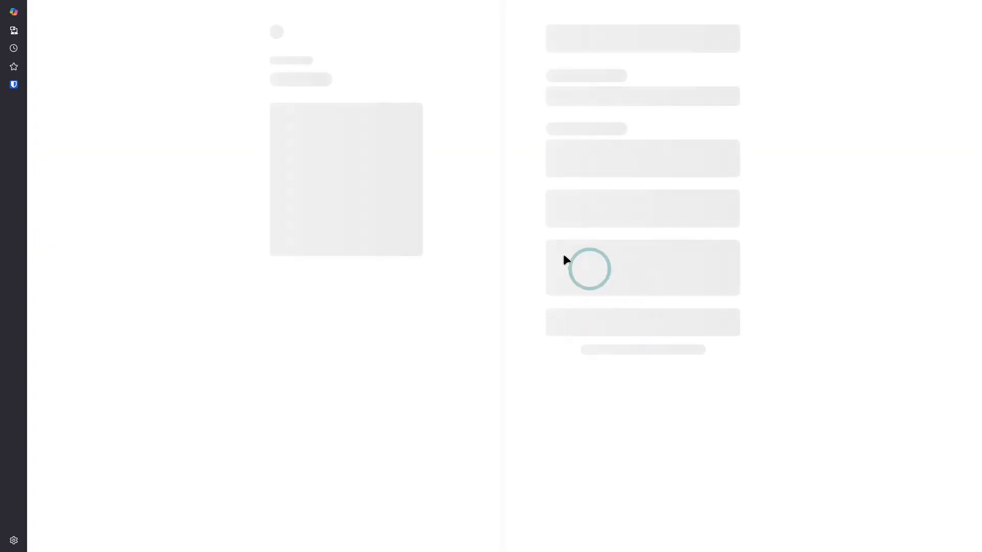
{"action": "left_click", "coordinate": [588, 123]}
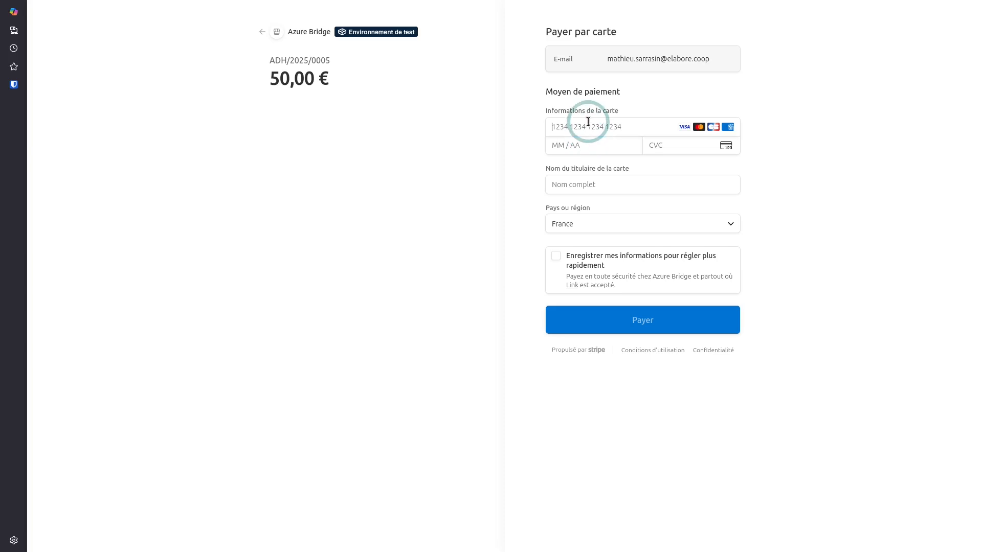
{"action": "type", "text": "4242424242424242"}
{"action": "left_click", "coordinate": [597, 152]}
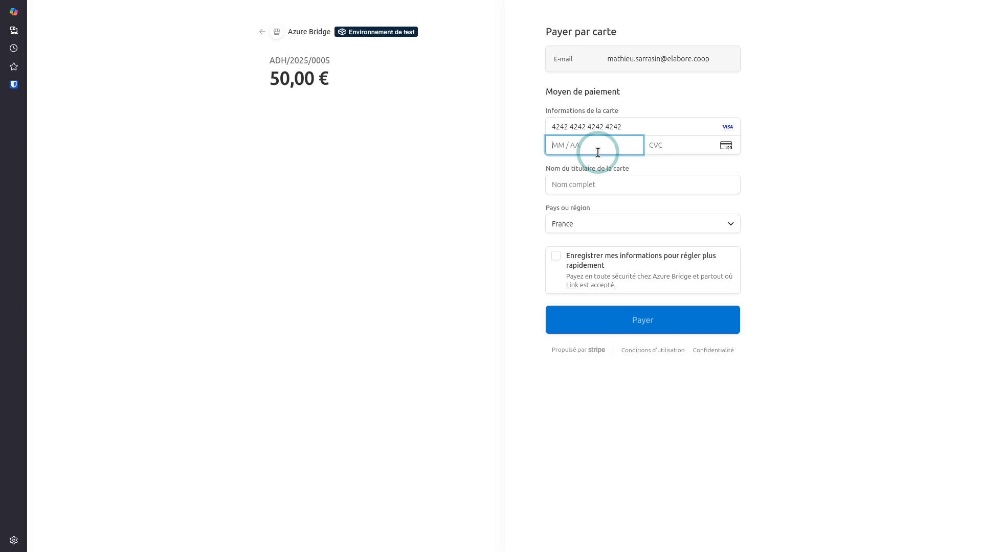
{"action": "type", "text": "01 /"}
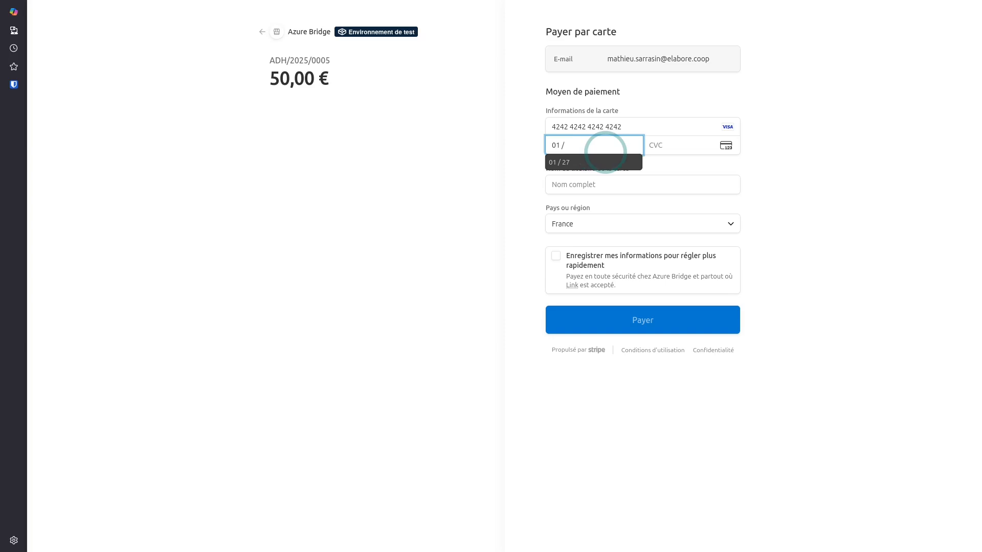
{"action": "left_click", "coordinate": [594, 163]}
{"action": "left_click", "coordinate": [681, 145]}
{"action": "type", "text": "333"}
{"action": "left_click", "coordinate": [580, 185]}
{"action": "type", "text": "Mat"}
{"action": "left_click", "coordinate": [587, 202]}
{"action": "left_click", "coordinate": [643, 323]}
{"action": "left_click", "coordinate": [520, 224]}
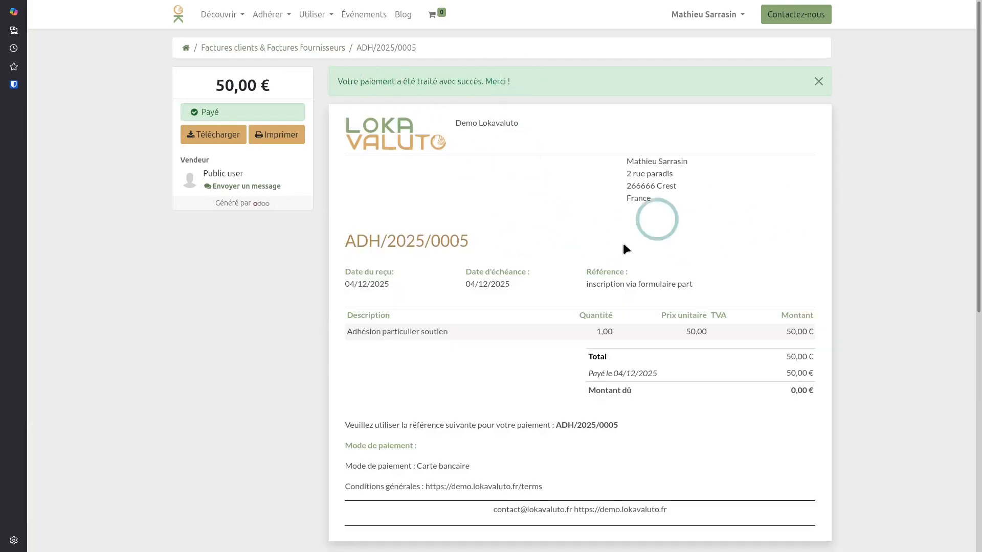
Open Mon compte from the user menu and verify État d'adhésion reads Adhésion à jour
{"action": "scroll", "coordinate": [575, 256], "scroll_direction": "down", "scroll_amount": 4}
{"action": "scroll", "coordinate": [575, 256], "scroll_direction": "up", "scroll_amount": 4}
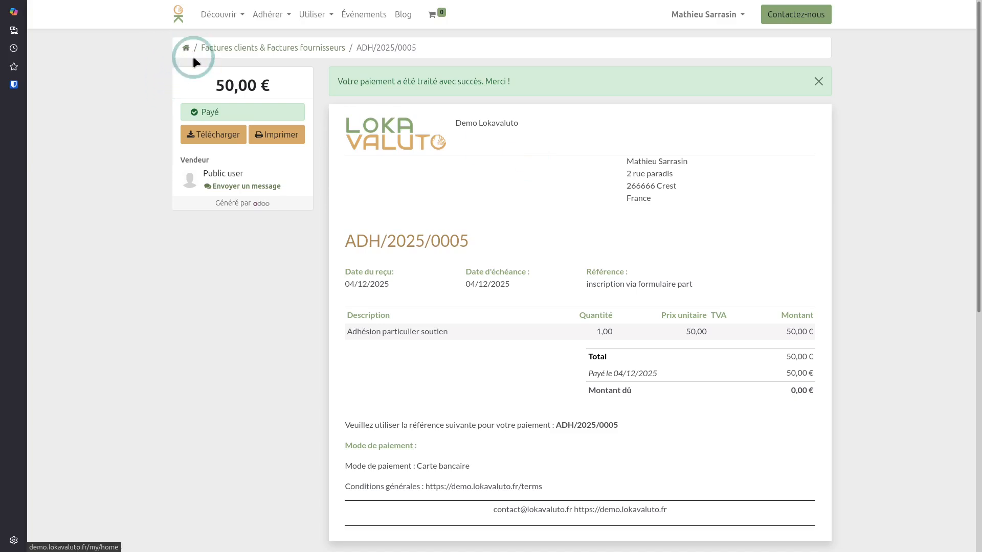
{"action": "left_click", "coordinate": [705, 16]}
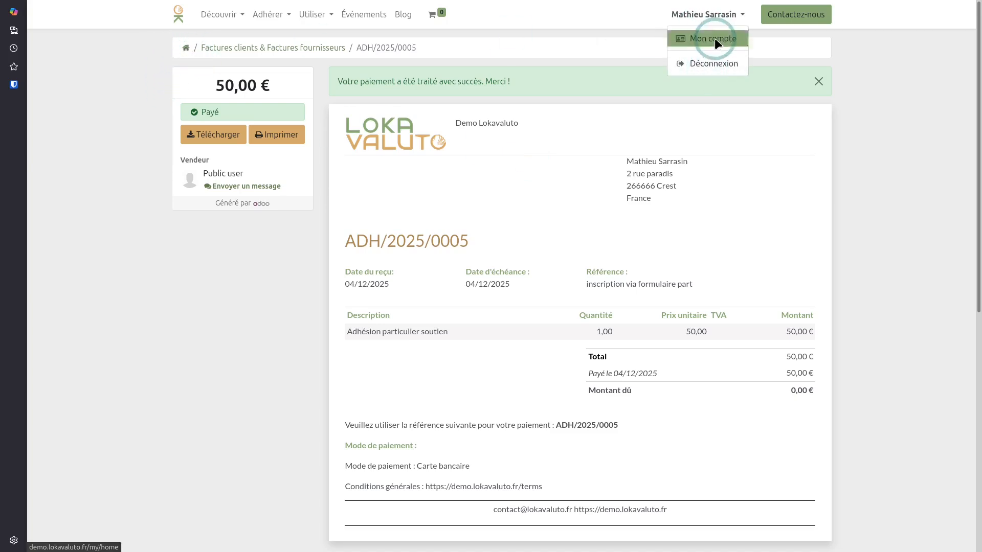
{"action": "left_click", "coordinate": [714, 38]}
{"action": "left_click_drag", "start_coordinate": [719, 366], "coordinate": [827, 359]}
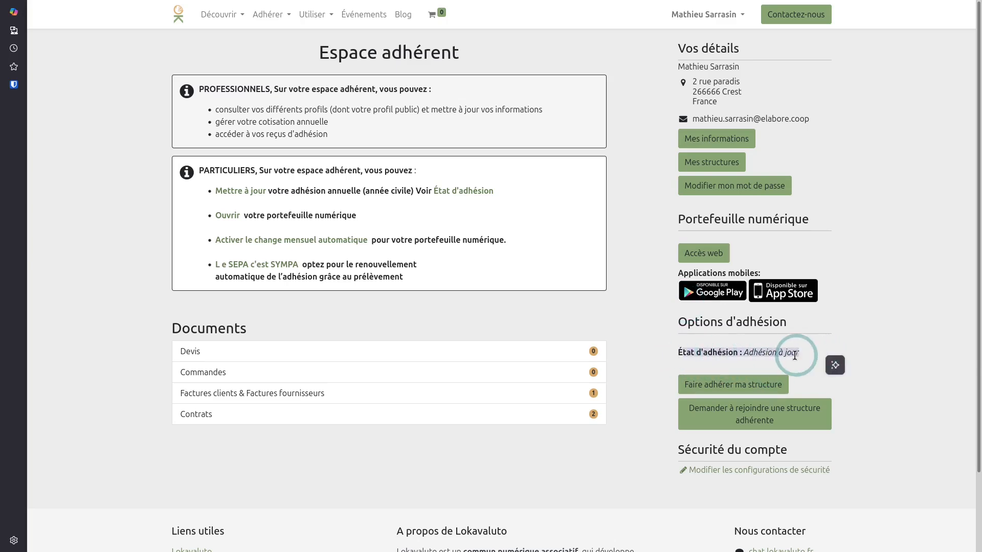
{"action": "left_click", "coordinate": [634, 346]}
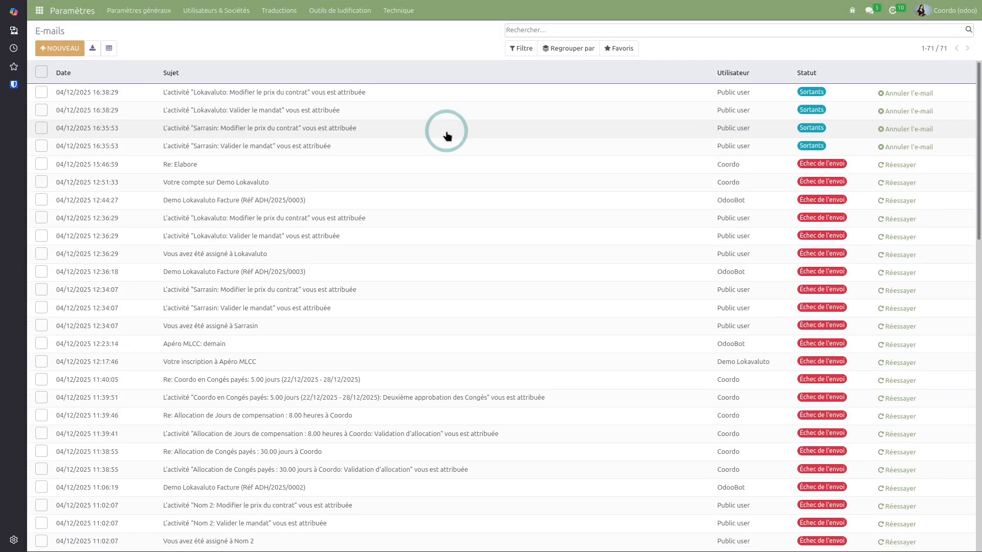
Open the paying member's contact in Contacts and show its Facturation tab
{"action": "left_click", "coordinate": [40, 11]}
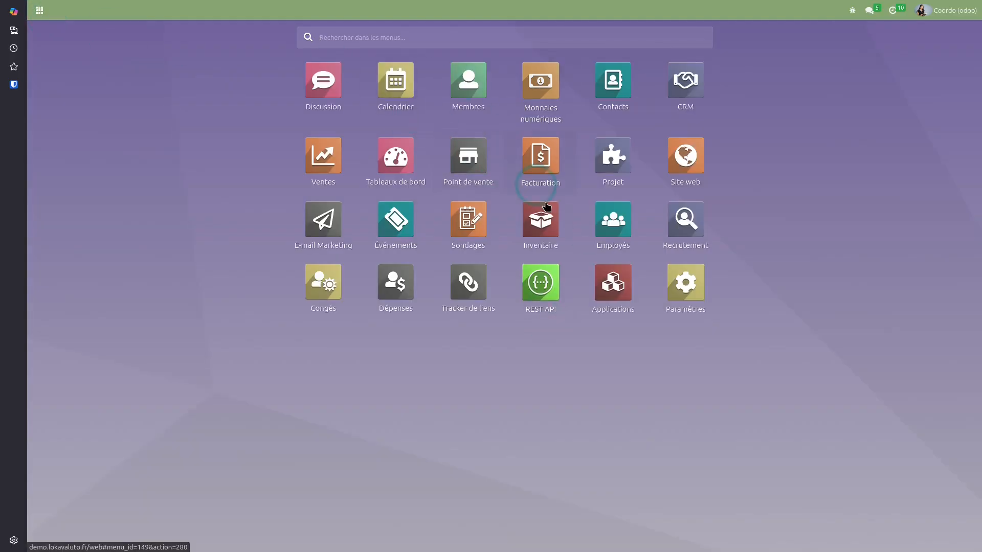
{"action": "left_click", "coordinate": [613, 85]}
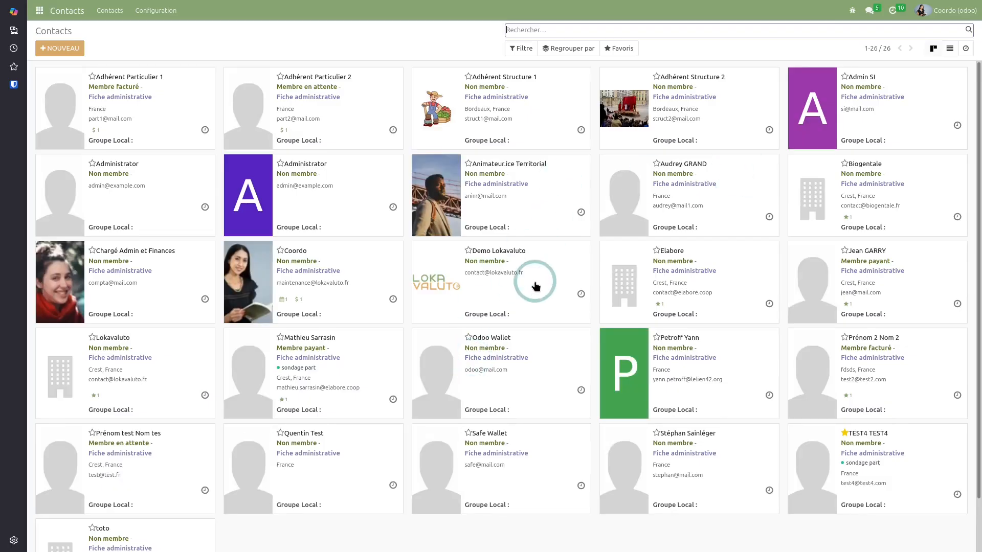
{"action": "left_click", "coordinate": [363, 352]}
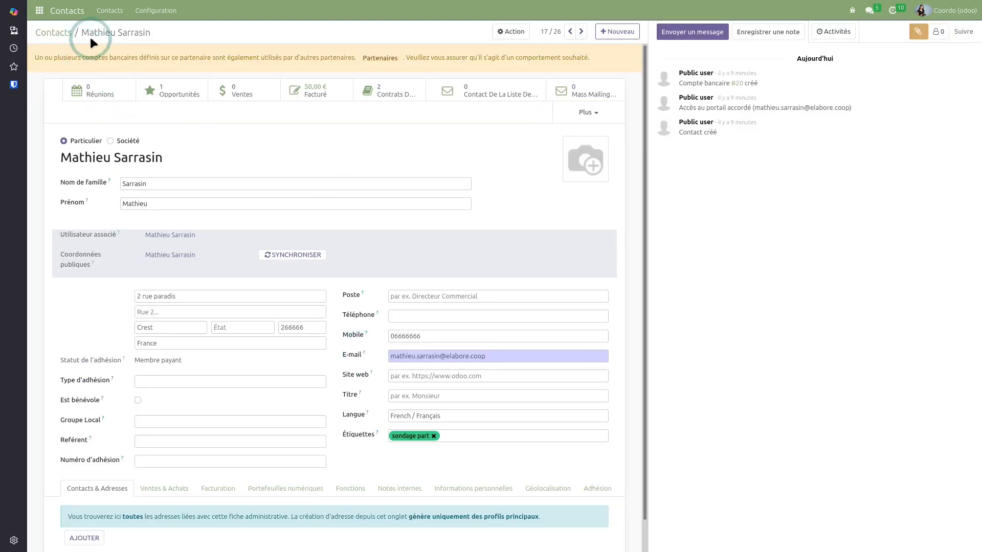
{"action": "scroll", "coordinate": [272, 259], "scroll_direction": "down", "scroll_amount": 1}
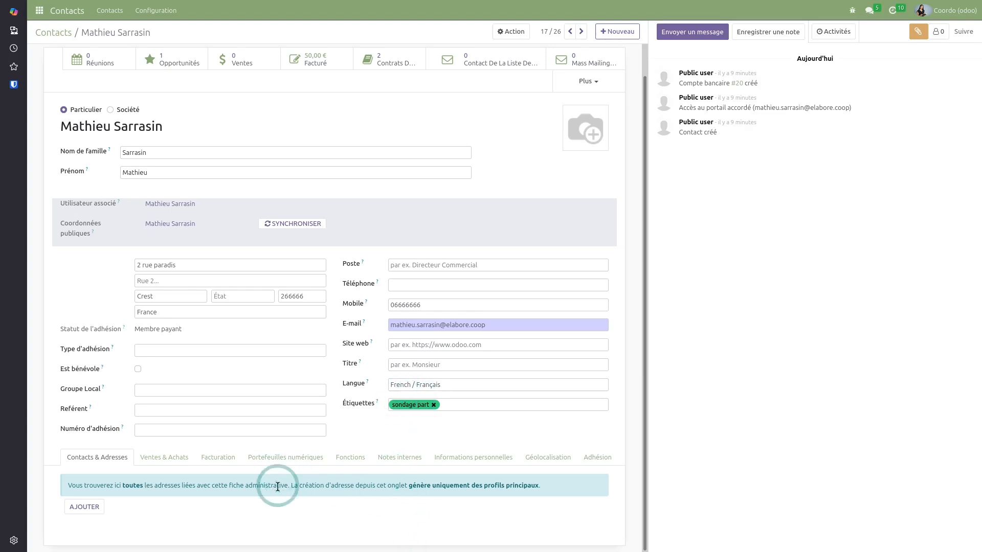
{"action": "left_click", "coordinate": [233, 462]}
{"action": "scroll", "coordinate": [284, 441], "scroll_direction": "down", "scroll_amount": 2}
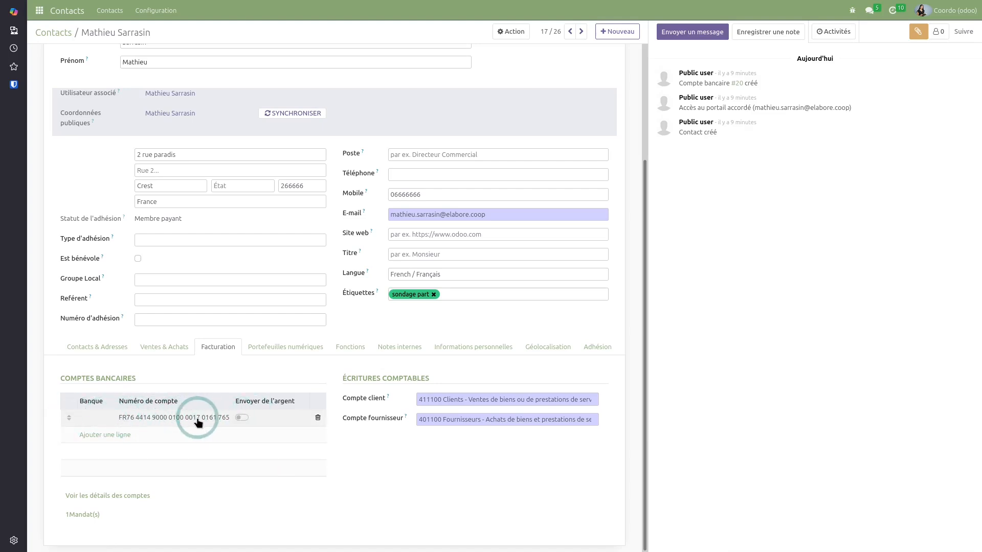
Inspect his SEPA mandate BM0000020, then return to the contact record
{"action": "left_click", "coordinate": [82, 516]}
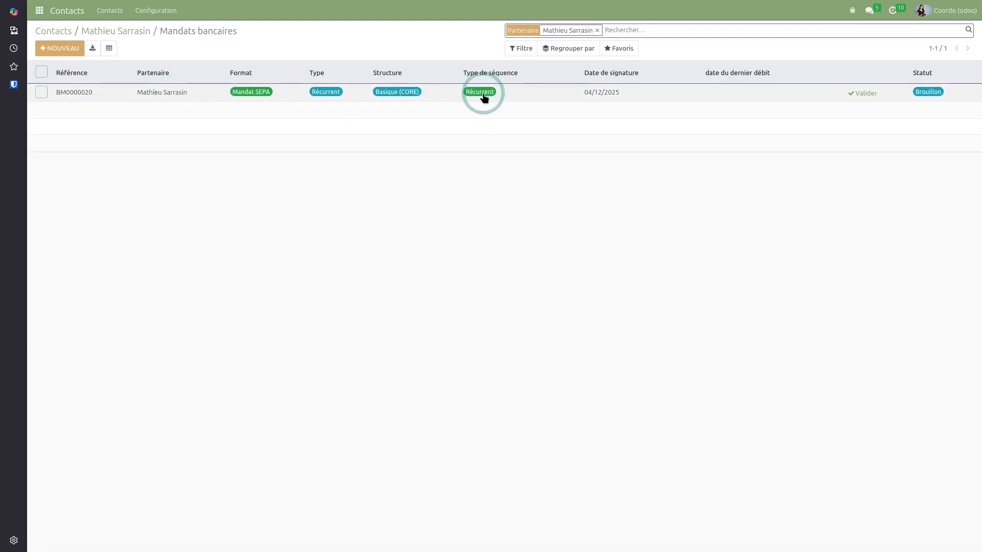
{"action": "left_click", "coordinate": [206, 98]}
{"action": "left_click", "coordinate": [197, 271]}
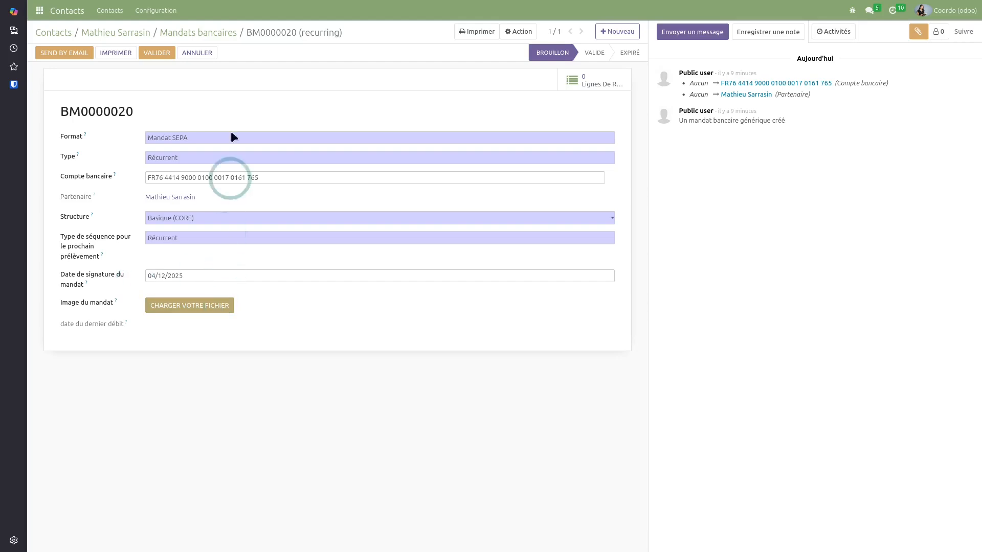
{"action": "left_click", "coordinate": [163, 32]}
{"action": "left_click", "coordinate": [143, 35]}
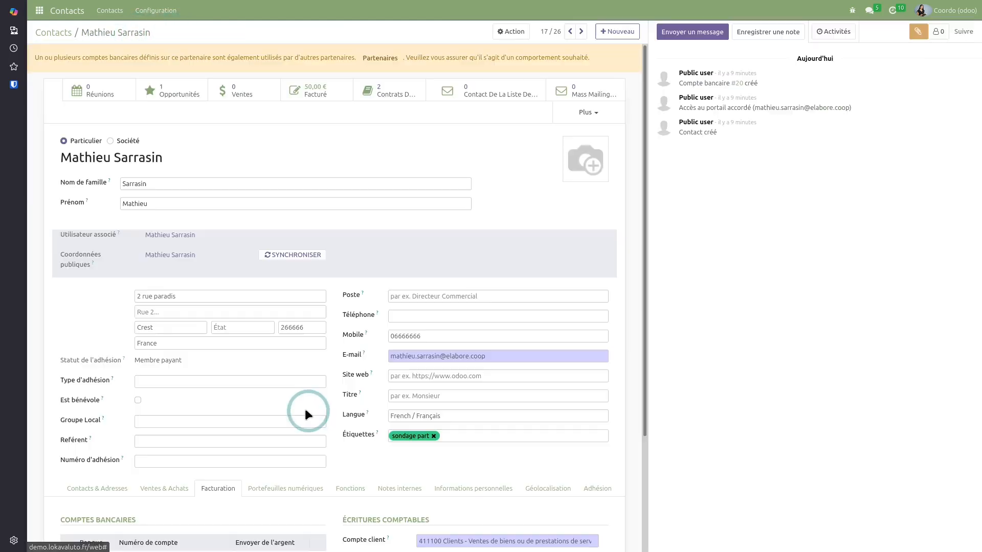
Show the Adhésion tab: Membre payant, 04/12/2025–03/12/2026, invoiced ADH/2025/0005
{"action": "scroll", "coordinate": [306, 358], "scroll_direction": "down", "scroll_amount": 3}
{"action": "left_click", "coordinate": [599, 347]}
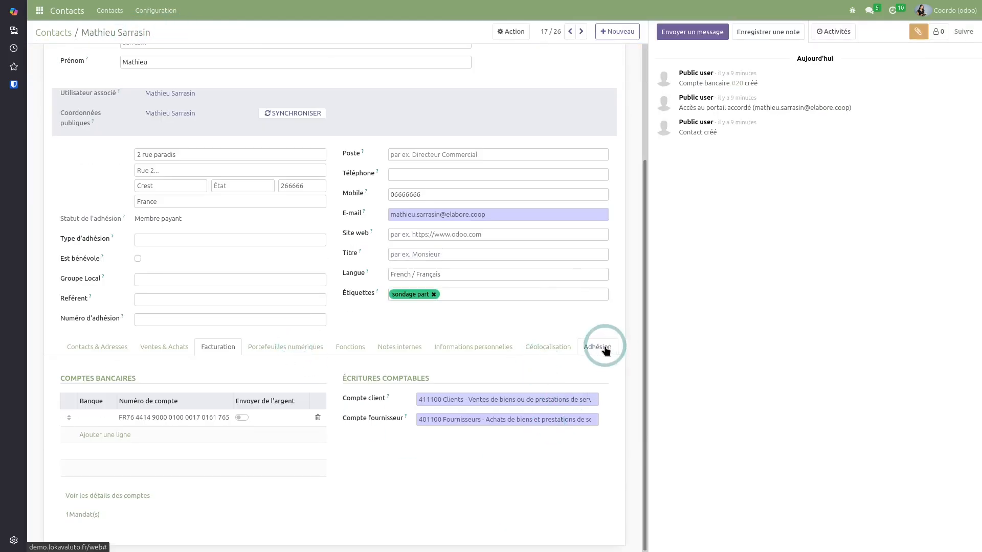
{"action": "scroll", "coordinate": [600, 384], "scroll_direction": "down", "scroll_amount": 1}
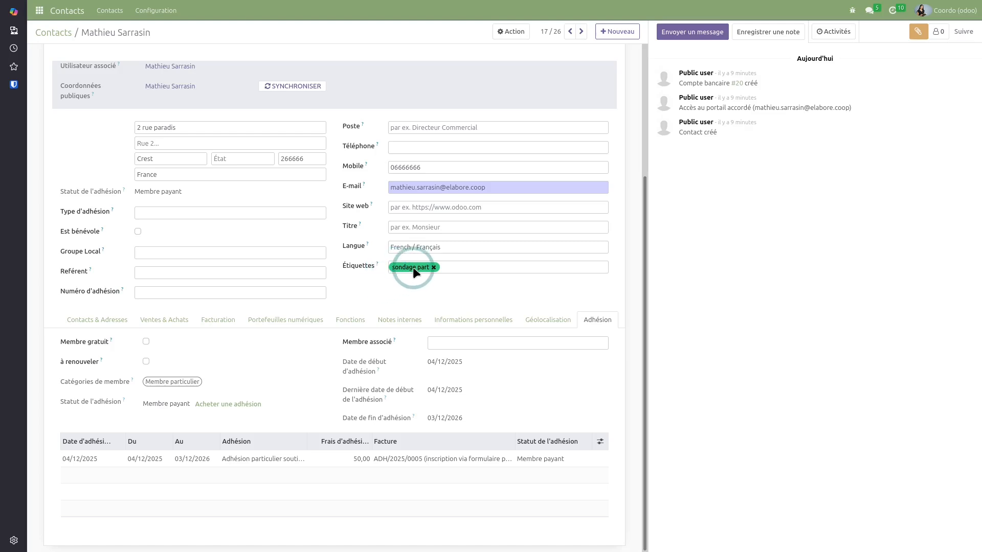
{"action": "scroll", "coordinate": [396, 350], "scroll_direction": "up", "scroll_amount": 5}
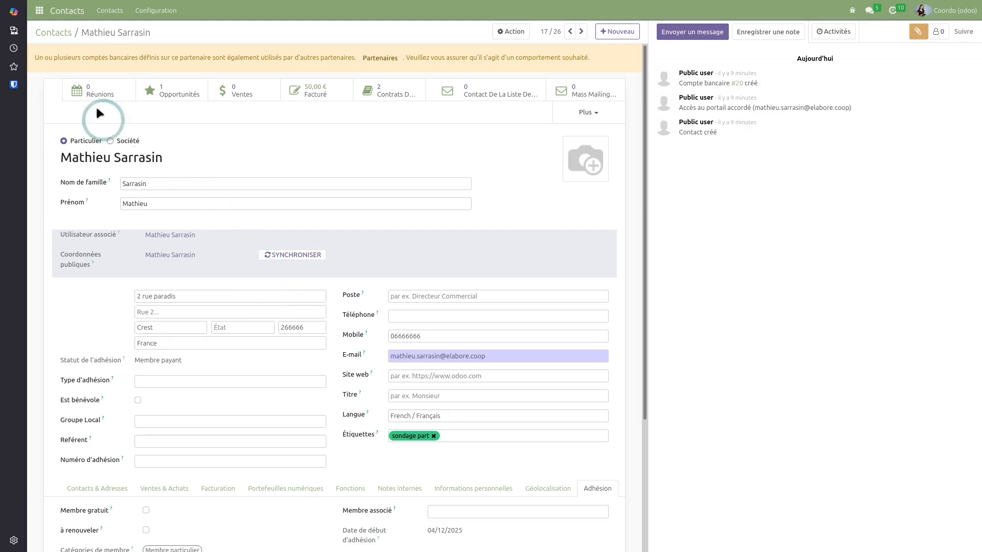
Return to Contacts, open the Lokavaluto card and scroll to its Non membre membership section
{"action": "left_click", "coordinate": [60, 33]}
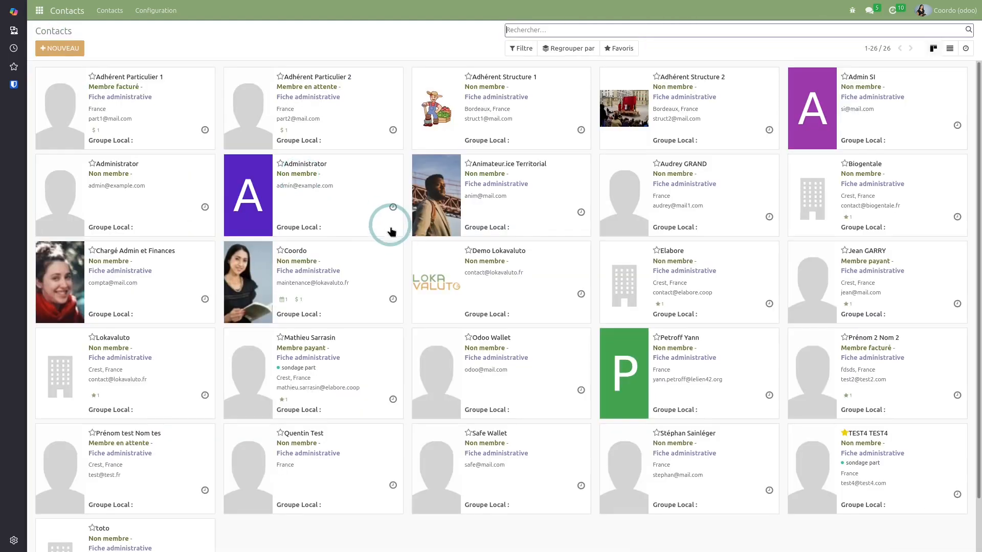
{"action": "scroll", "coordinate": [299, 234], "scroll_direction": "down", "scroll_amount": 1}
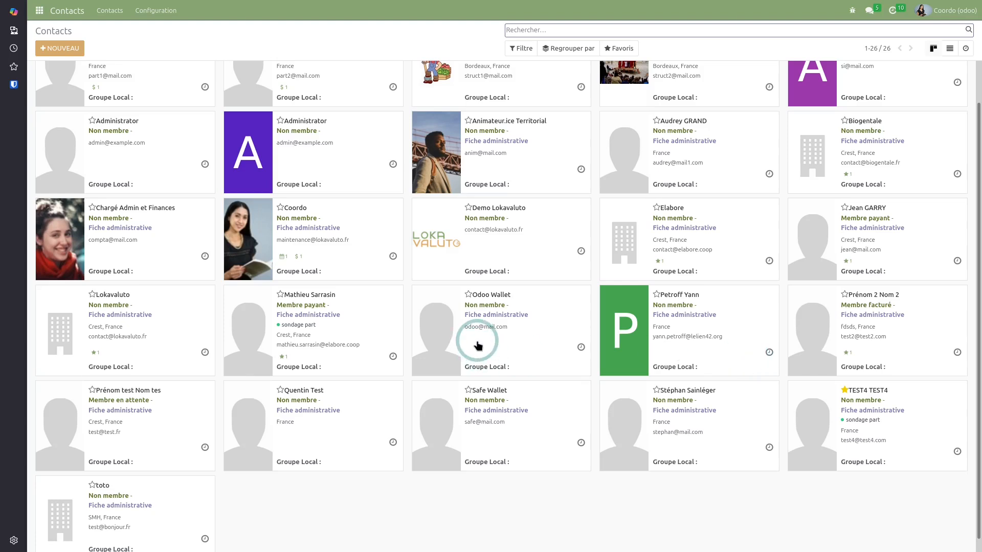
{"action": "scroll", "coordinate": [478, 346], "scroll_direction": "up", "scroll_amount": 1}
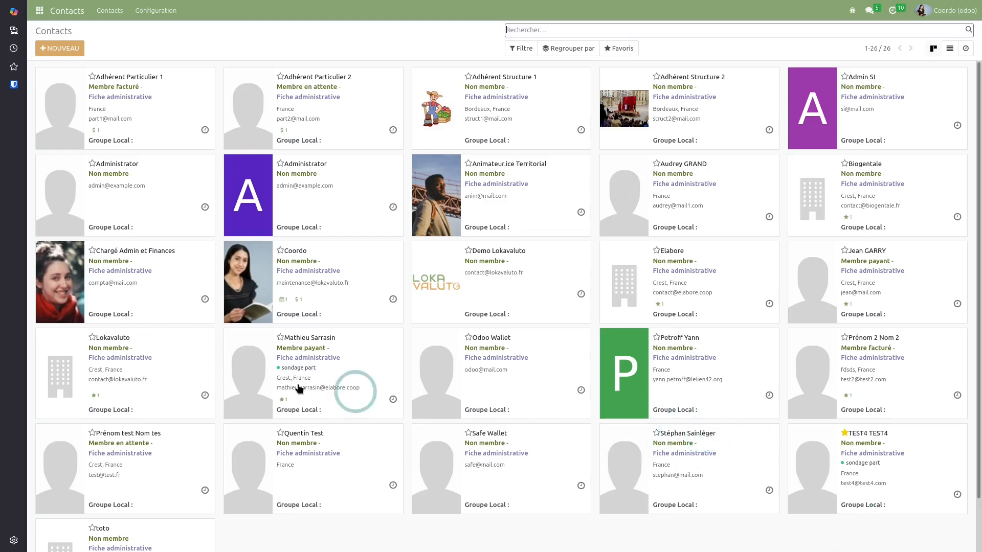
{"action": "left_click", "coordinate": [152, 351]}
{"action": "scroll", "coordinate": [322, 407], "scroll_direction": "down", "scroll_amount": 1}
{"action": "scroll", "coordinate": [323, 404], "scroll_direction": "down", "scroll_amount": 2}
{"action": "scroll", "coordinate": [339, 372], "scroll_direction": "down", "scroll_amount": 3}
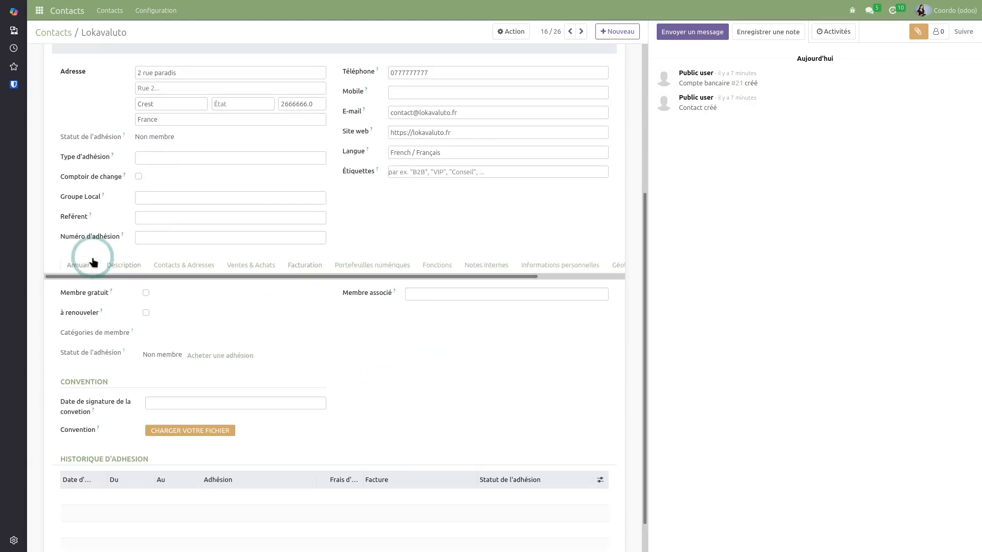
Review Lokavaluto's directory classification in the Annuaire tab
{"action": "left_click", "coordinate": [82, 268]}
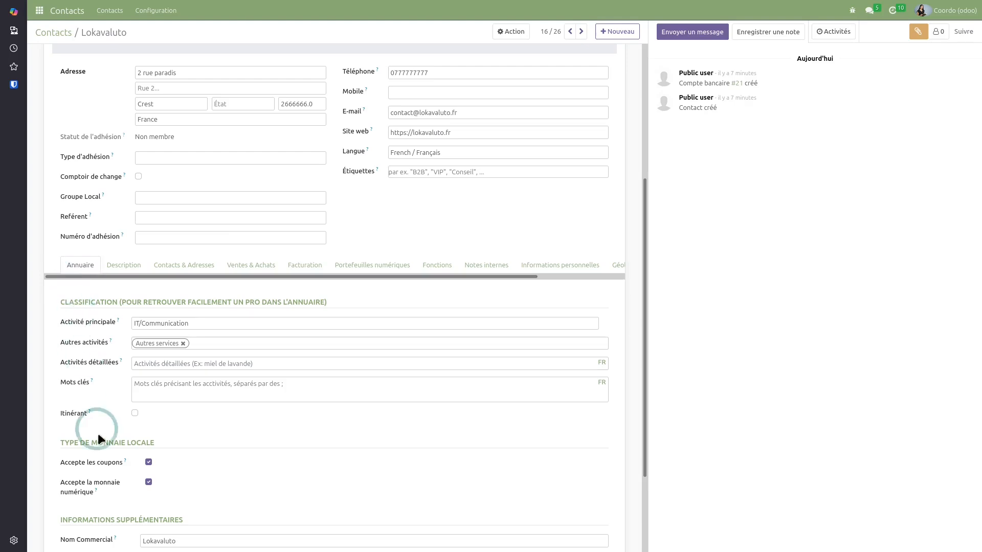
{"action": "scroll", "coordinate": [72, 287], "scroll_direction": "down", "scroll_amount": 2}
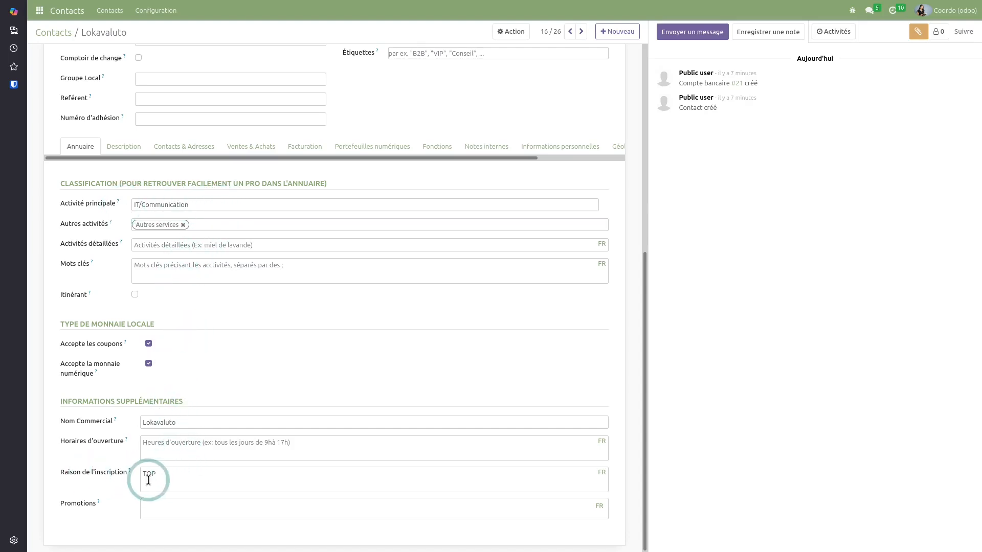
{"action": "scroll", "coordinate": [230, 360], "scroll_direction": "up", "scroll_amount": 2}
{"action": "scroll", "coordinate": [242, 356], "scroll_direction": "up", "scroll_amount": 3}
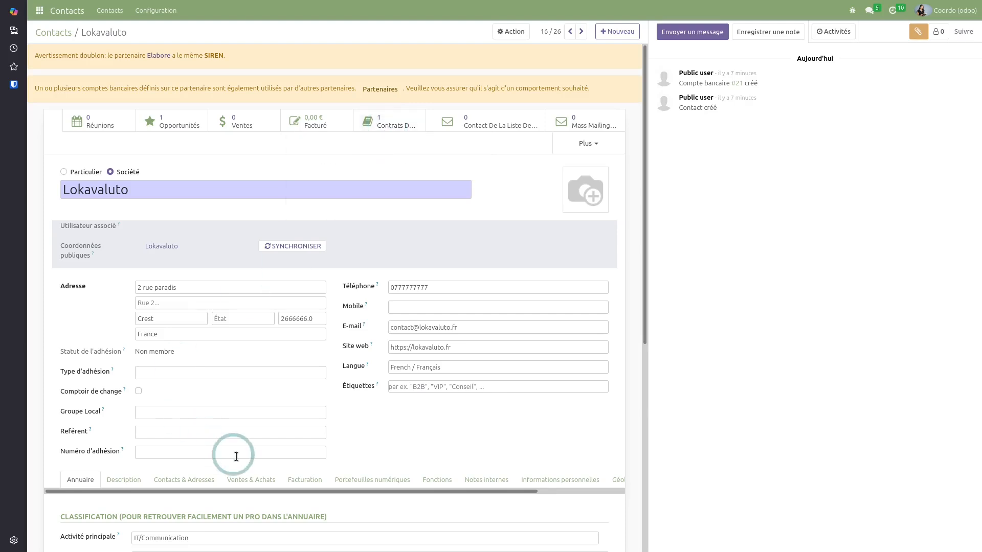
Check the Facturation tab's bank details and open the Contrats smart button
{"action": "left_click", "coordinate": [303, 481]}
{"action": "scroll", "coordinate": [314, 447], "scroll_direction": "down", "scroll_amount": 3}
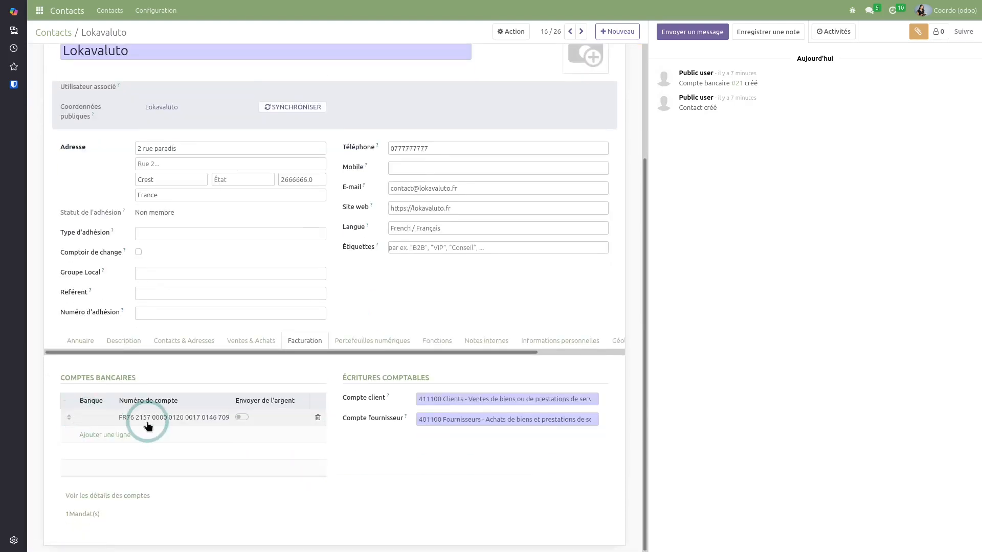
{"action": "scroll", "coordinate": [310, 335], "scroll_direction": "up", "scroll_amount": 5}
{"action": "left_click", "coordinate": [394, 125]}
Open Lokavaluto's SEPA contract, widen the Produit column, then go to the apps menu
{"action": "left_click", "coordinate": [395, 93]}
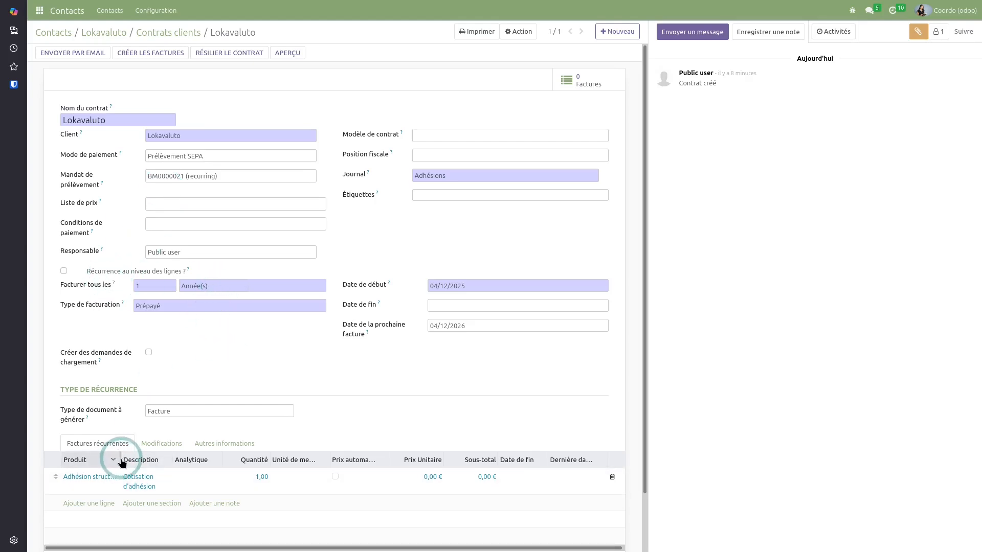
{"action": "left_click_drag", "start_coordinate": [121, 459], "coordinate": [183, 457]}
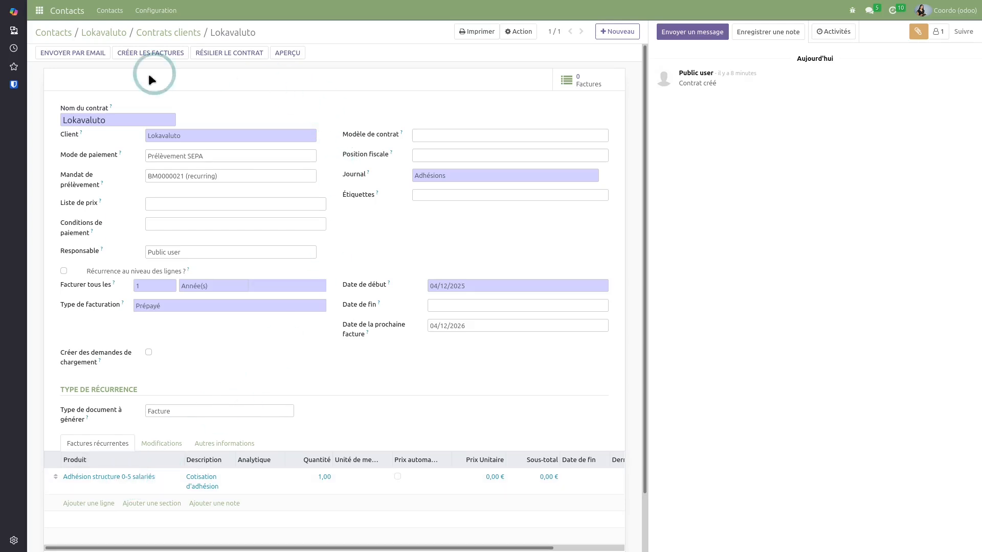
{"action": "left_click", "coordinate": [172, 33]}
{"action": "left_click", "coordinate": [166, 95]}
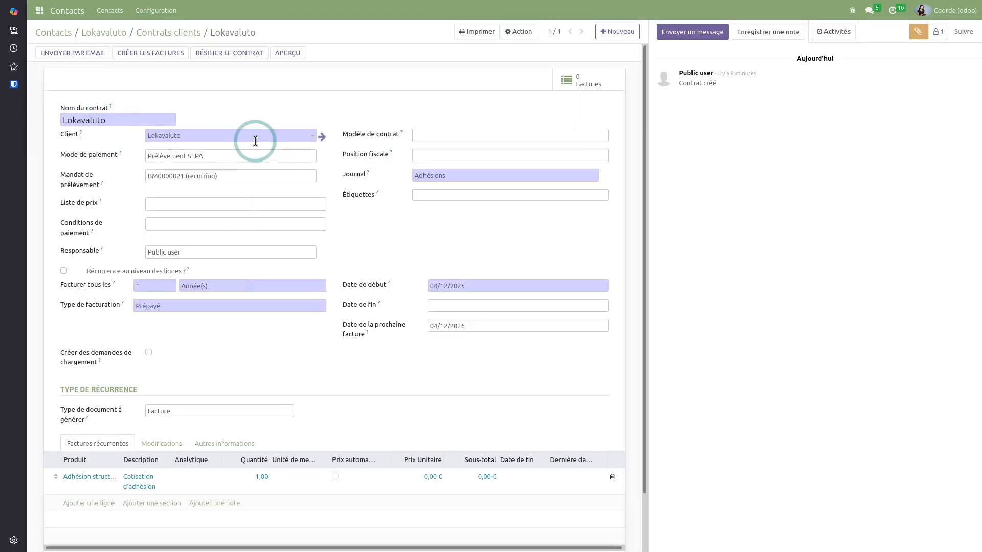
{"action": "left_click", "coordinate": [181, 32]}
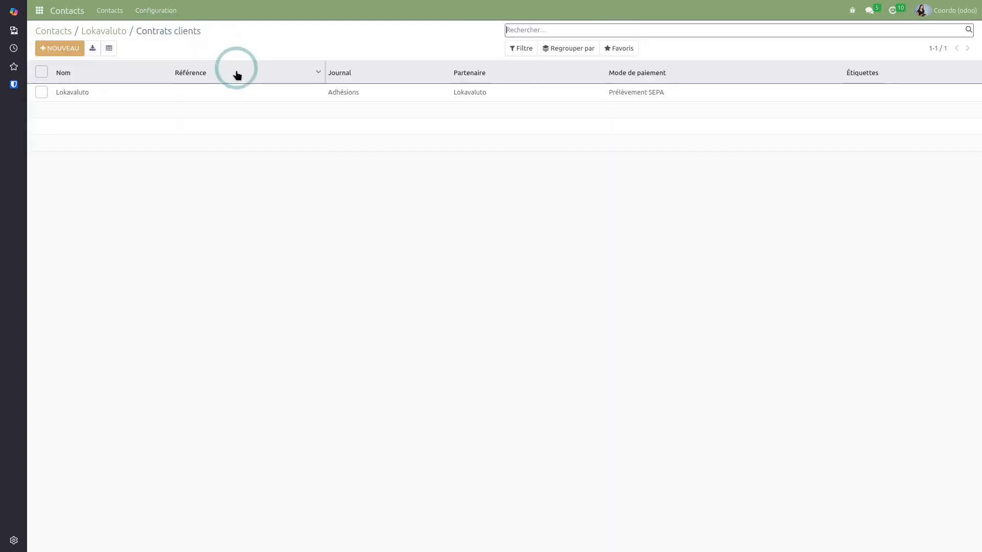
{"action": "left_click", "coordinate": [40, 10]}
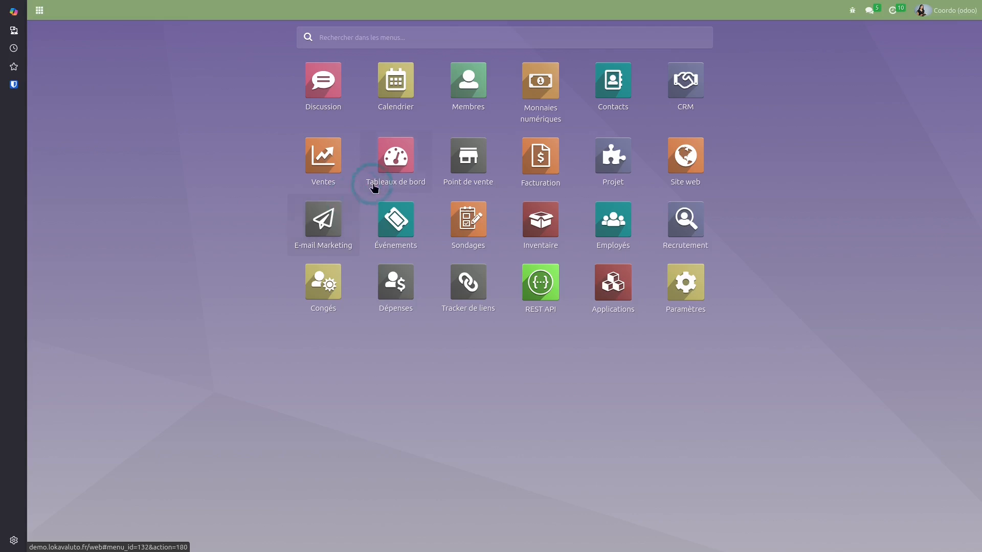
Browse the CRM pipeline, viewing the individual member's lead and then the Lokavaluto lead
{"action": "left_click", "coordinate": [688, 82]}
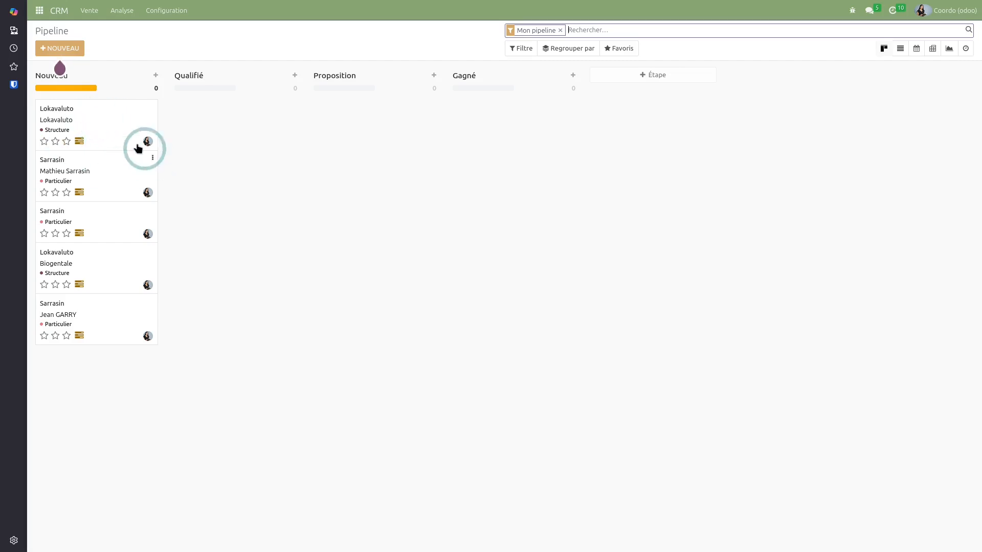
{"action": "left_click", "coordinate": [107, 175]}
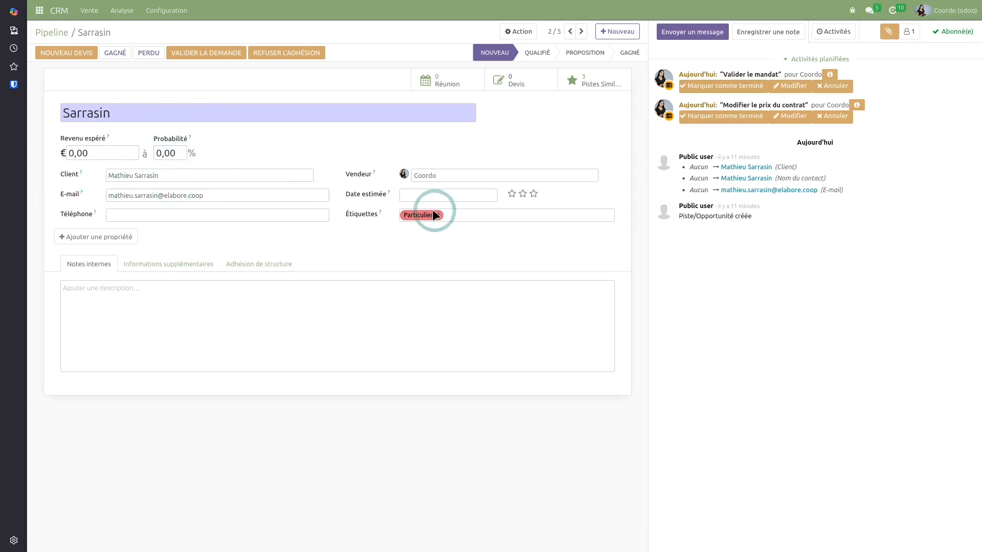
{"action": "left_click", "coordinate": [52, 32]}
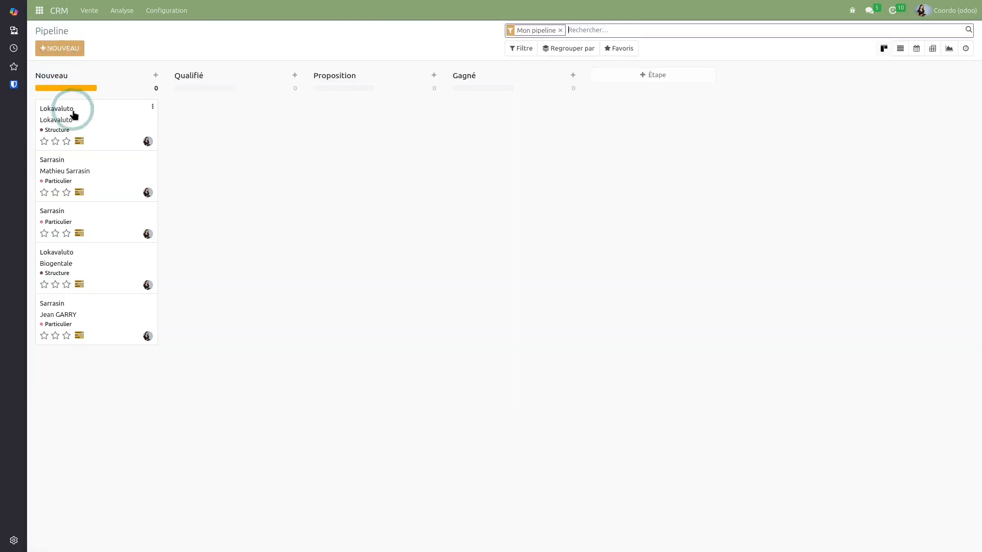
{"action": "left_click", "coordinate": [102, 117]}
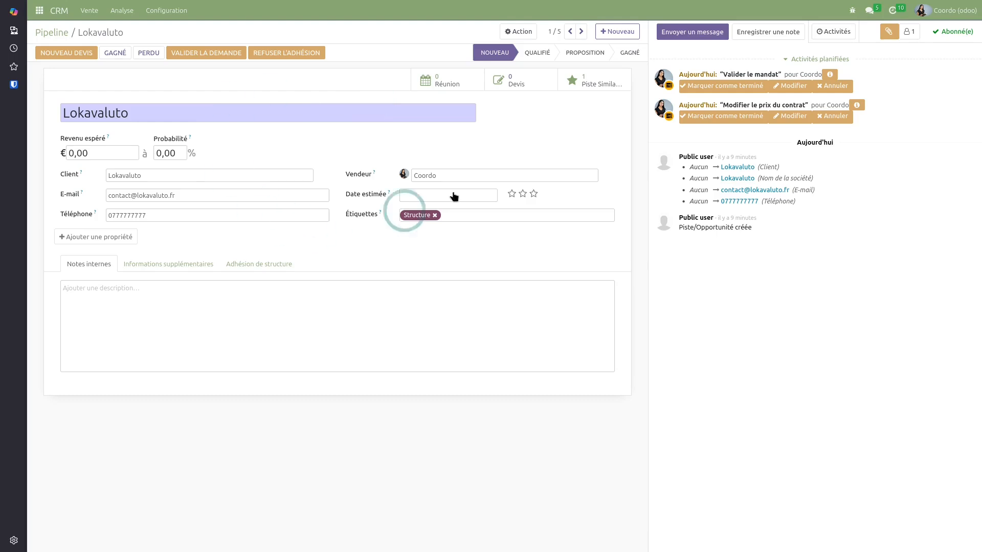
{"action": "left_click", "coordinate": [51, 32]}
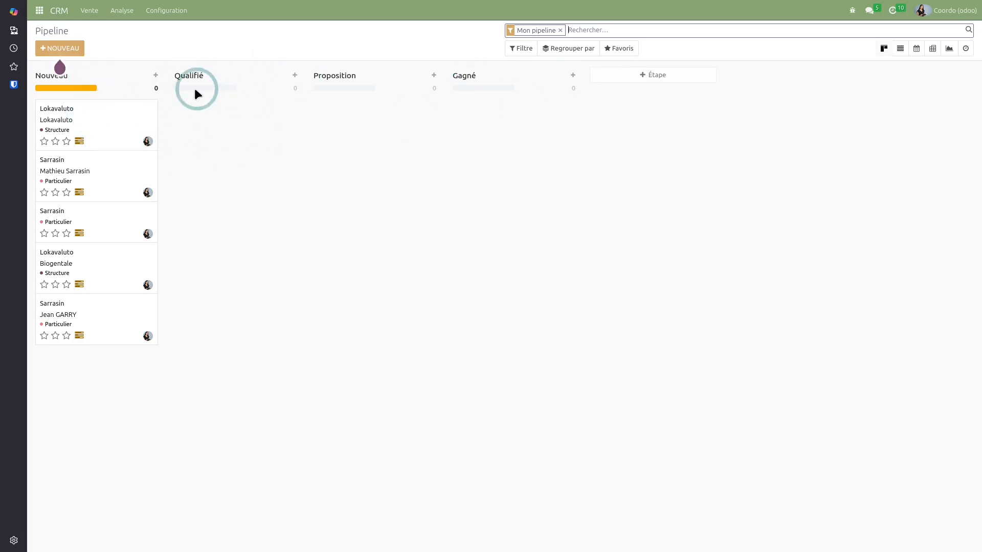
Move the Lokavaluto lead into the Qualifié stage
{"action": "left_click_drag", "start_coordinate": [126, 117], "coordinate": [304, 81]}
{"action": "left_click", "coordinate": [280, 76]}
{"action": "left_click", "coordinate": [290, 95]}
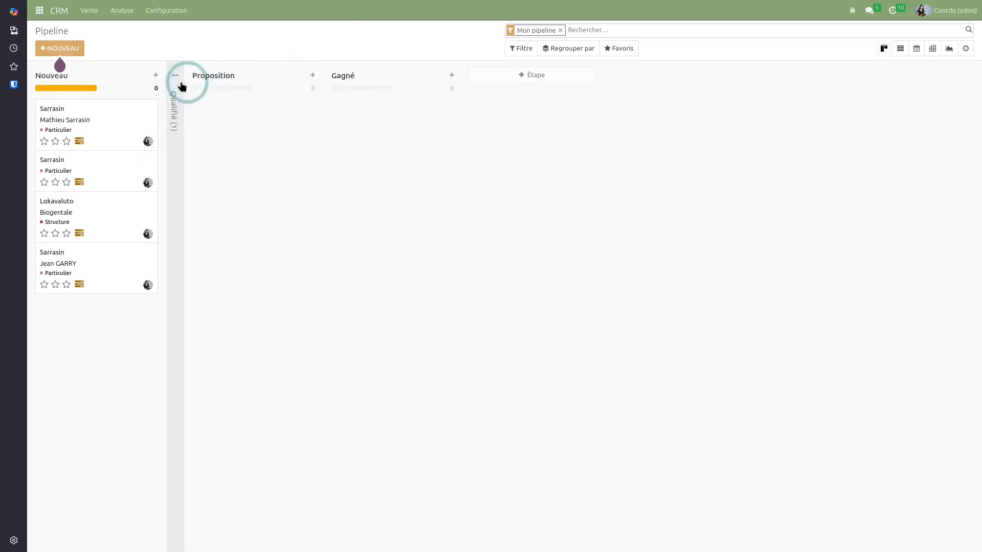
{"action": "left_click", "coordinate": [177, 87]}
Rename the Qualifié stage to '1ère rencontre' and save it
{"action": "left_click", "coordinate": [280, 76]}
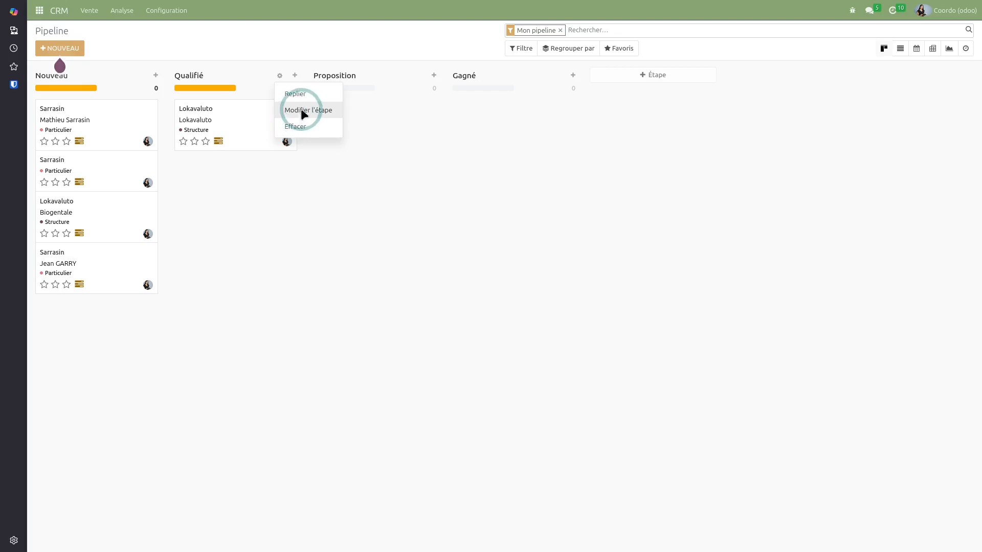
{"action": "left_click", "coordinate": [304, 111]}
{"action": "double_click", "coordinate": [341, 77]}
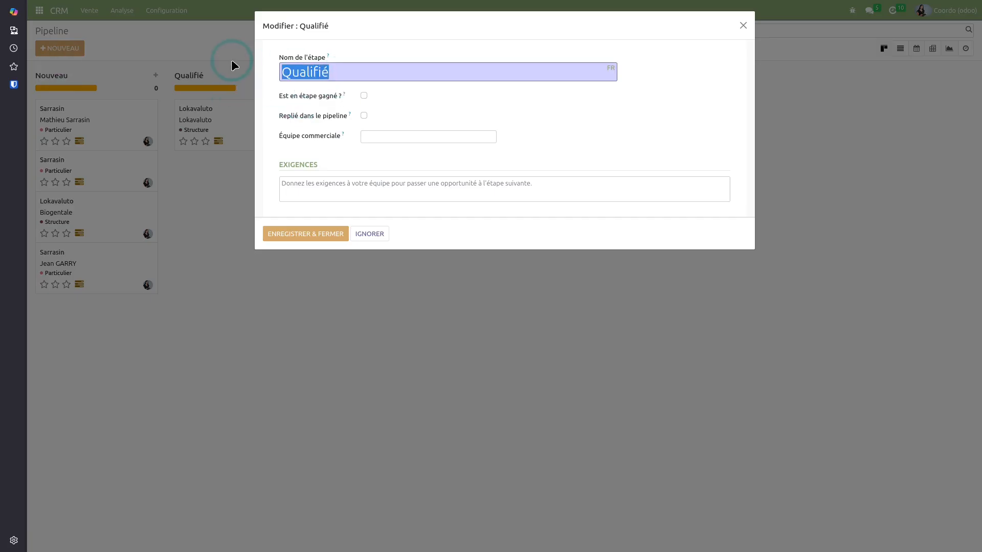
{"action": "key", "text": "BackSpace"}
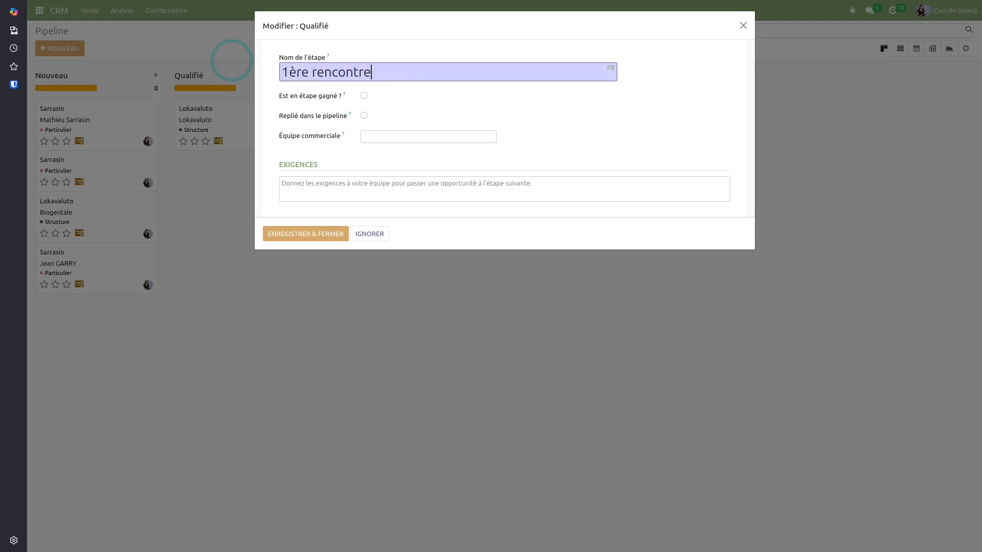
{"action": "left_click", "coordinate": [329, 235]}
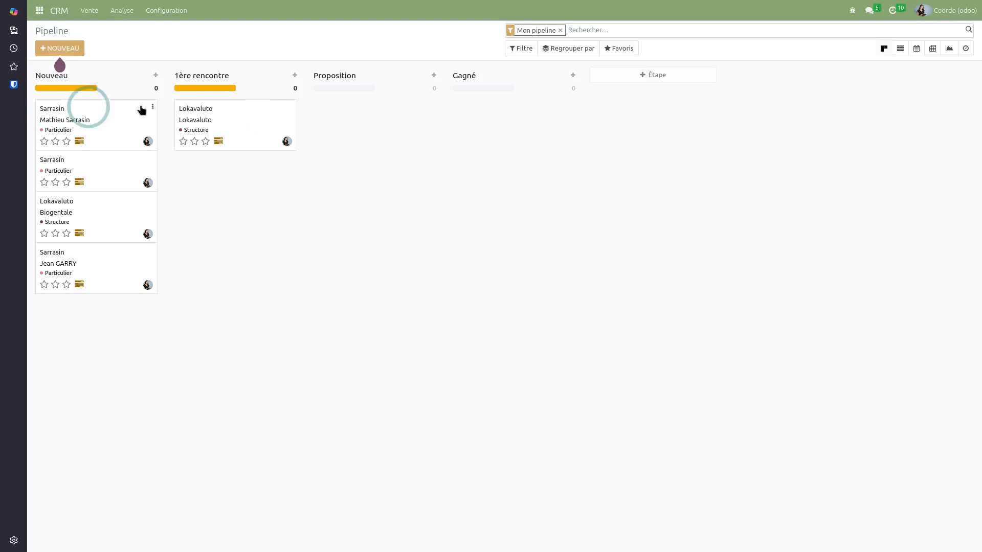
Mark the Lokavaluto lead's Valider le mandat and Modifier le prix du contrat activities done, then show the apps
{"action": "left_click", "coordinate": [255, 127]}
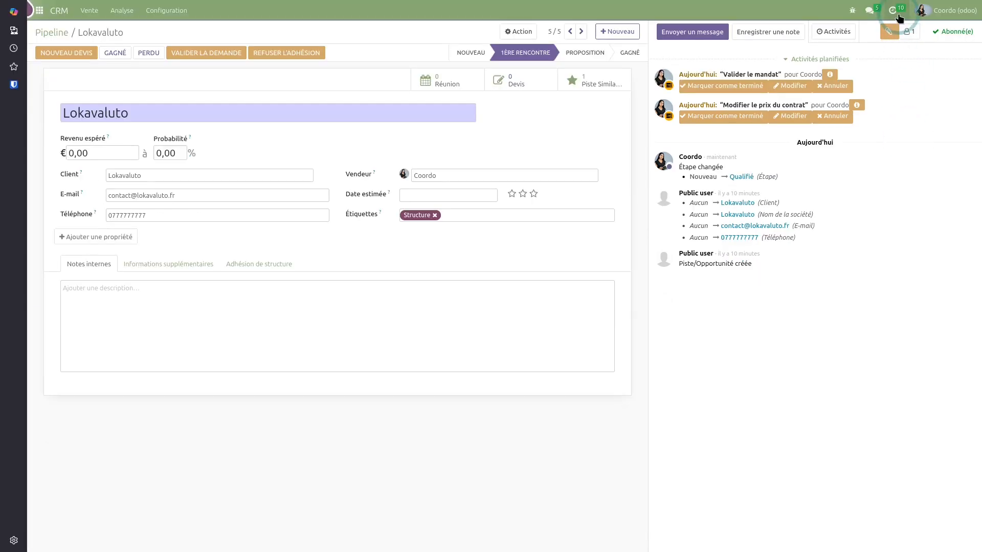
{"action": "left_click", "coordinate": [898, 16]}
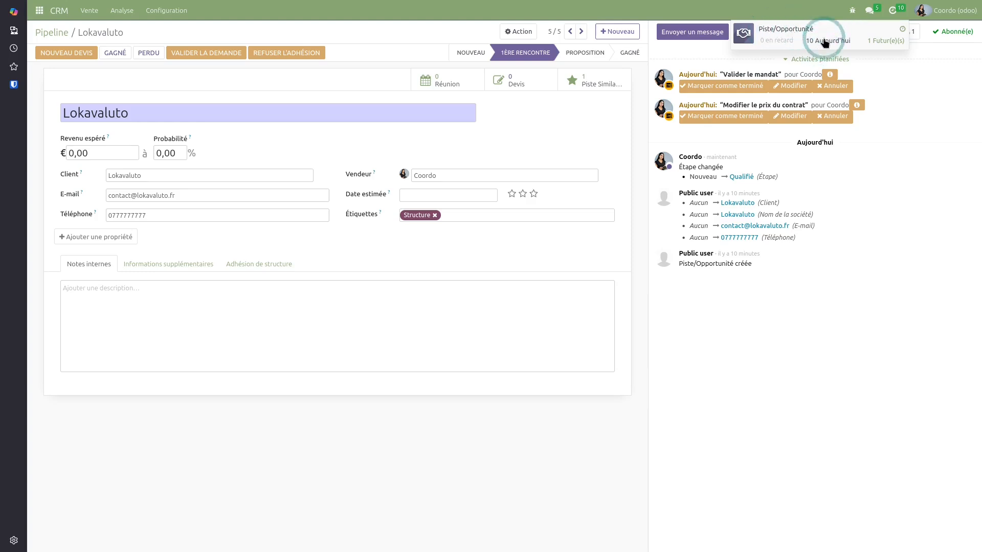
{"action": "left_click", "coordinate": [934, 132]}
{"action": "left_click", "coordinate": [730, 86]}
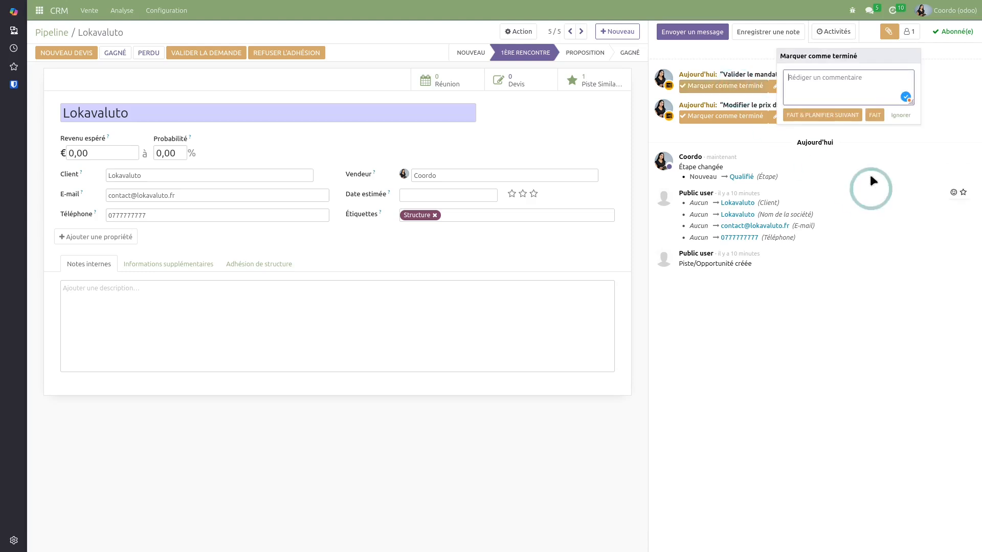
{"action": "left_click", "coordinate": [875, 115]}
{"action": "left_click", "coordinate": [765, 89]}
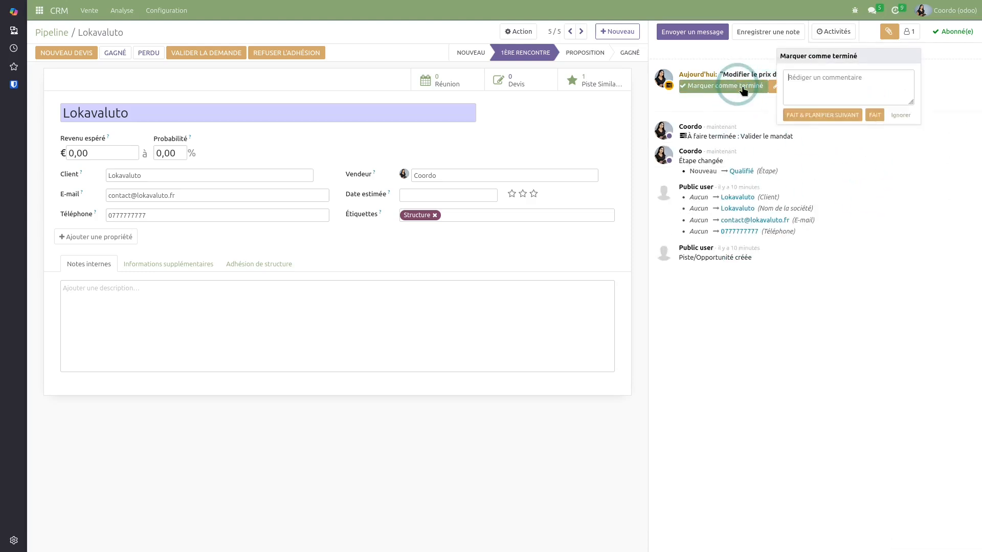
{"action": "left_click", "coordinate": [871, 109]}
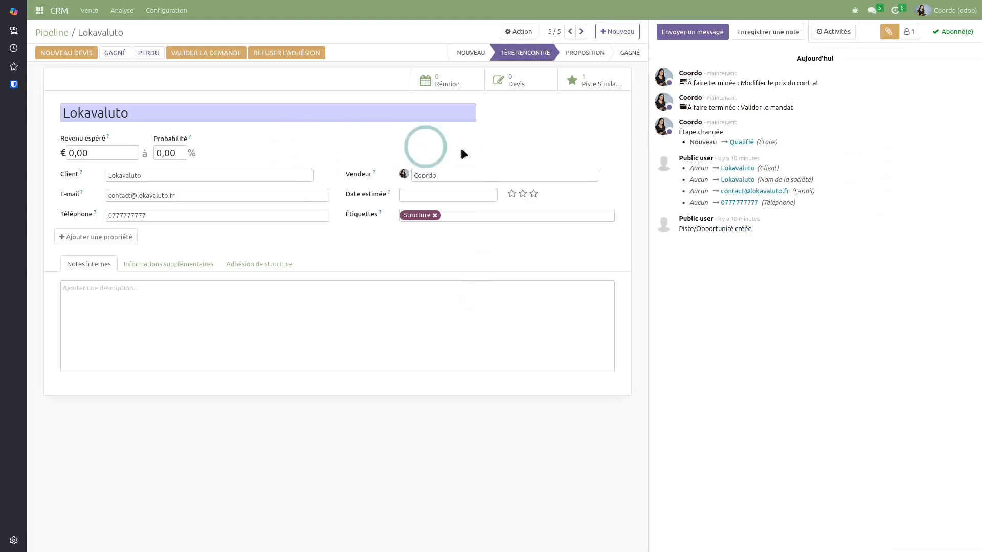
{"action": "left_click", "coordinate": [39, 14]}
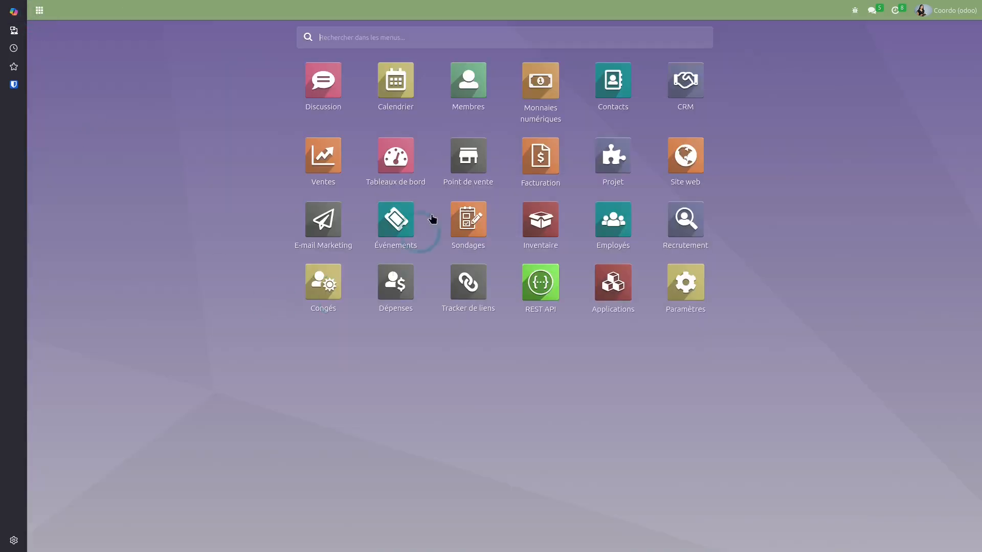
In Facturation, view the Clients > Contrats clients list, then go back to the accounting dashboard
{"action": "left_click", "coordinate": [549, 154]}
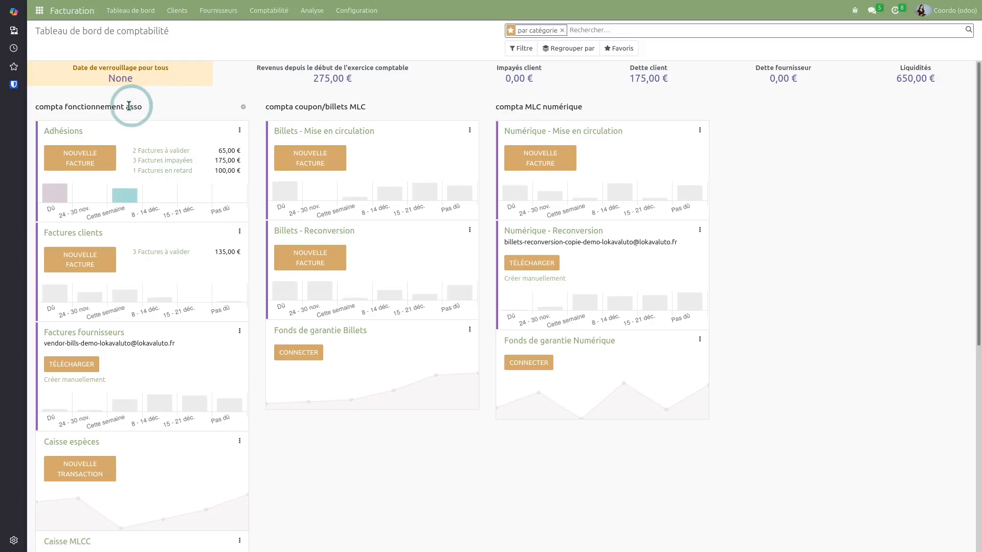
{"action": "left_click", "coordinate": [177, 10]}
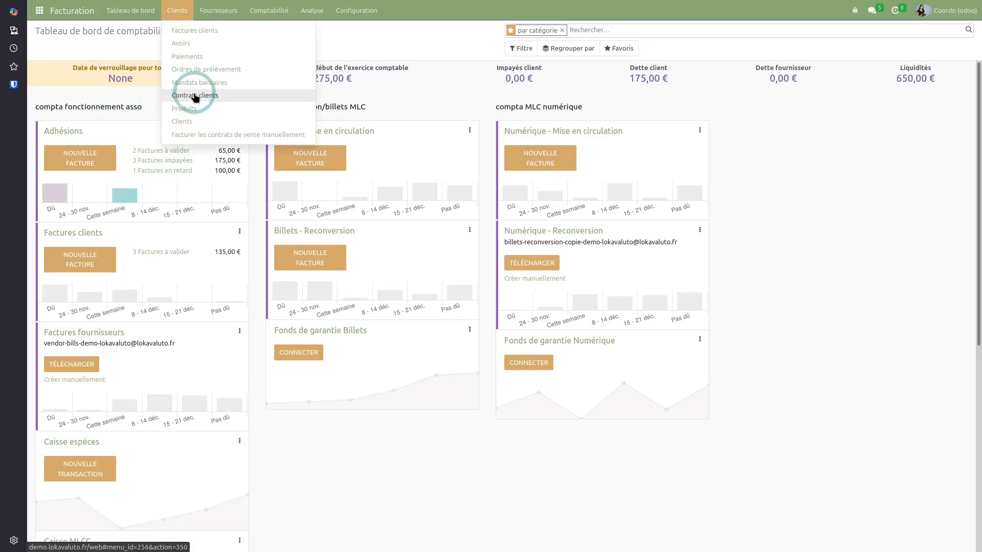
{"action": "left_click", "coordinate": [188, 53]}
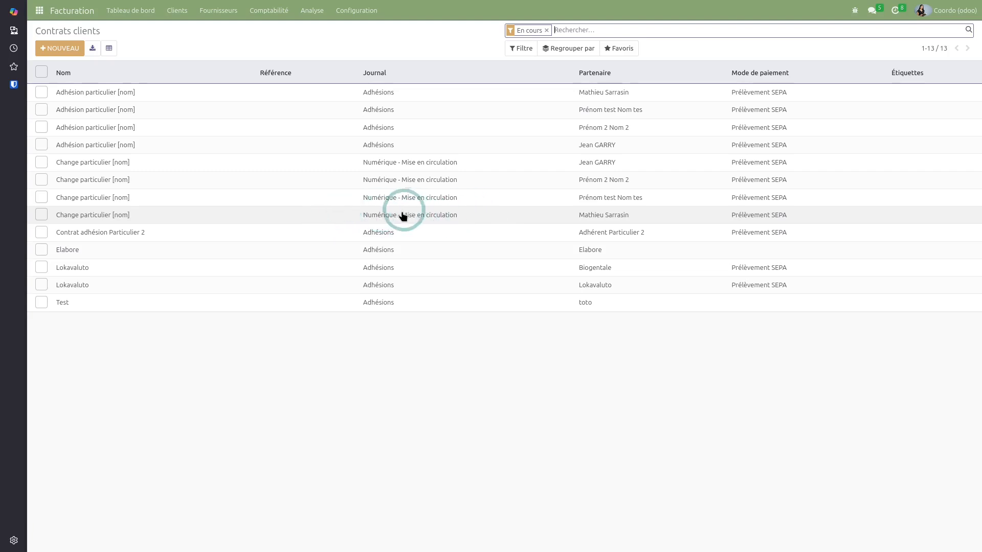
{"action": "left_click", "coordinate": [134, 11]}
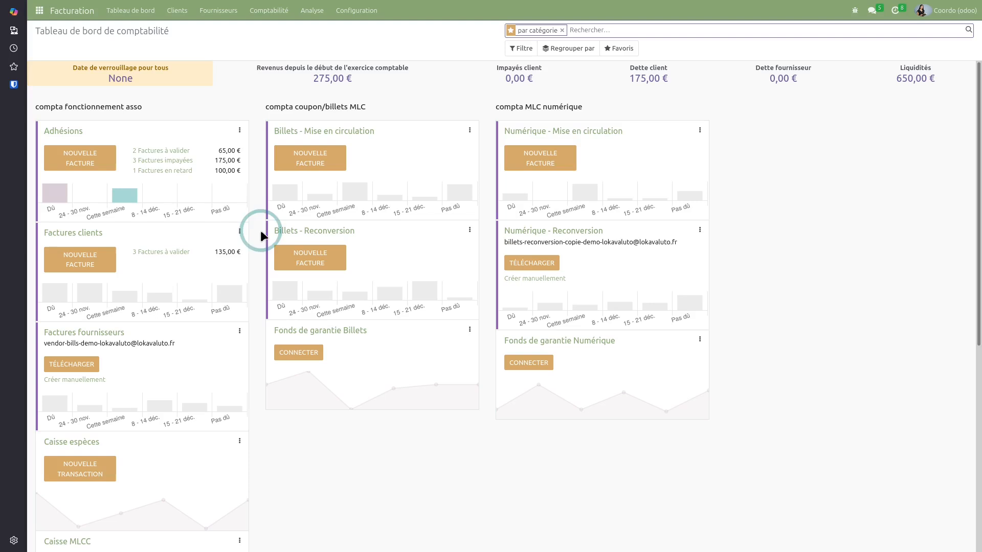
{"action": "mouse_move", "coordinate": [227, 85]}
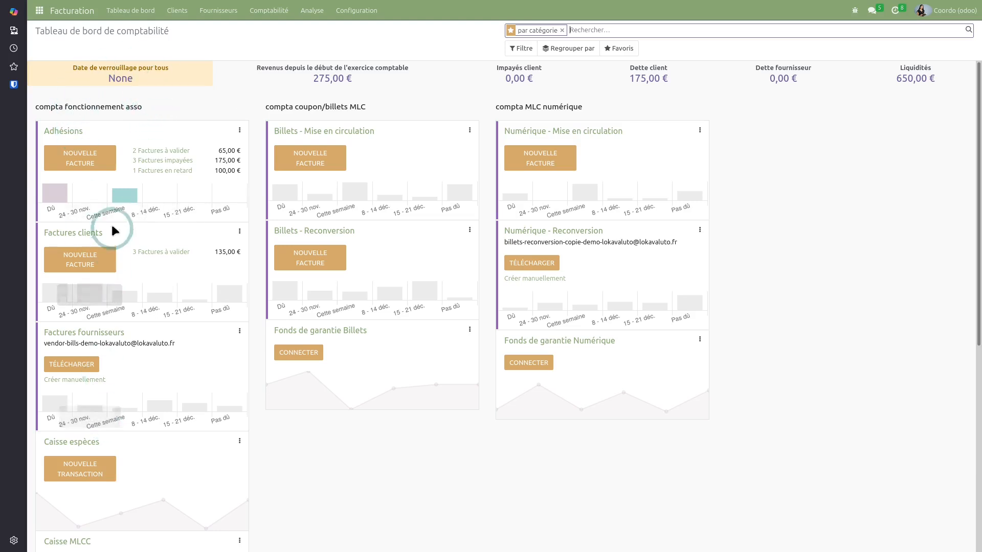
{"action": "left_click", "coordinate": [78, 133]}
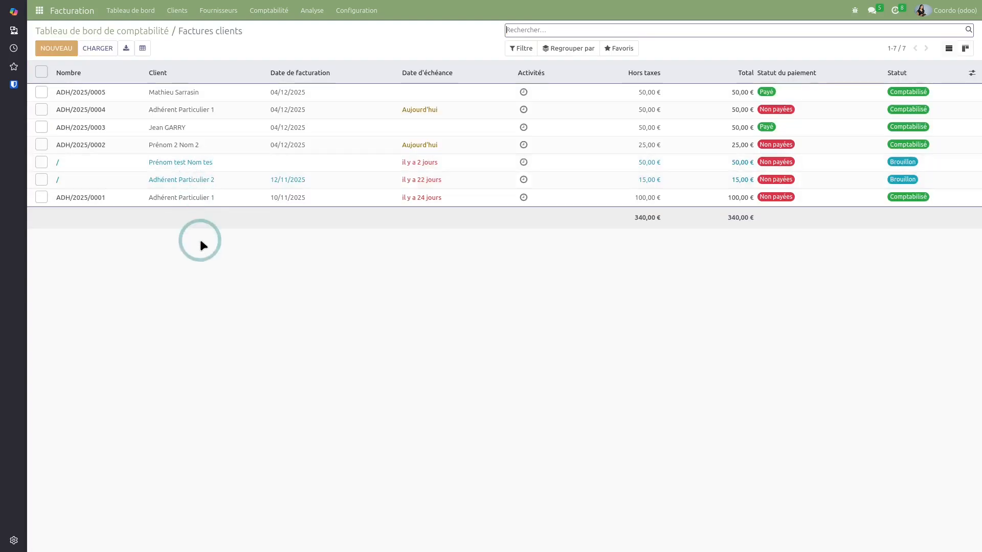
{"action": "left_click", "coordinate": [234, 95]}
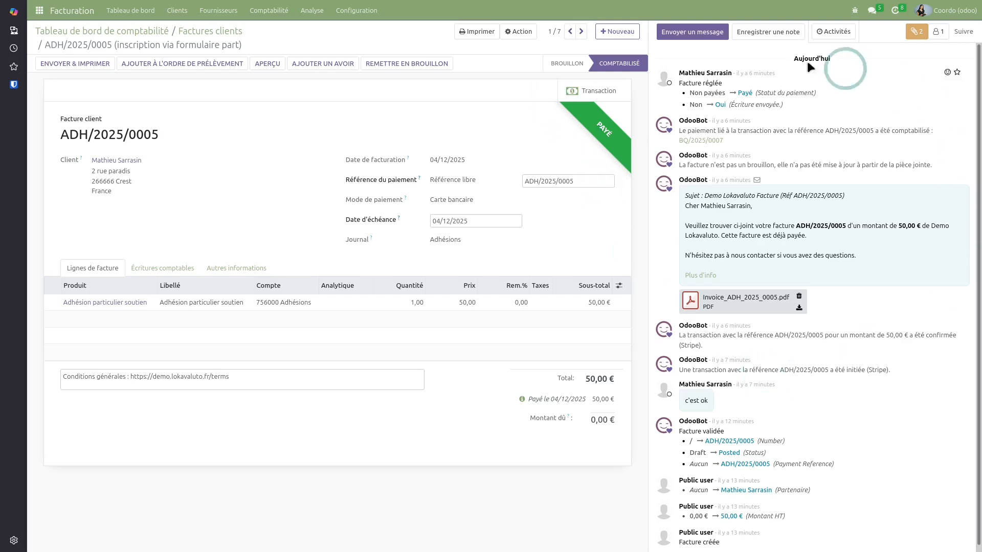
{"action": "scroll", "coordinate": [794, 402], "scroll_direction": "down", "scroll_amount": 1}
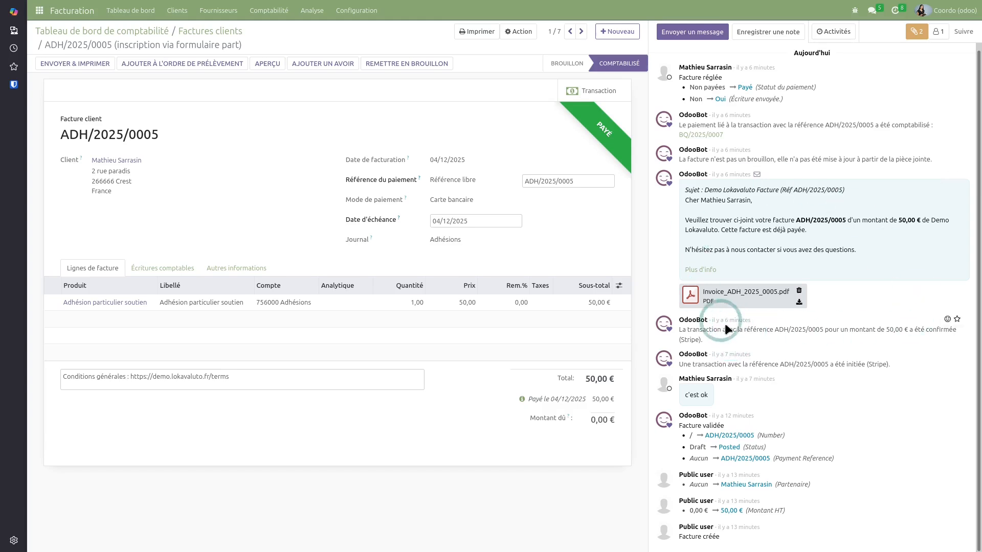
{"action": "scroll", "coordinate": [725, 327], "scroll_direction": "up", "scroll_amount": 1}
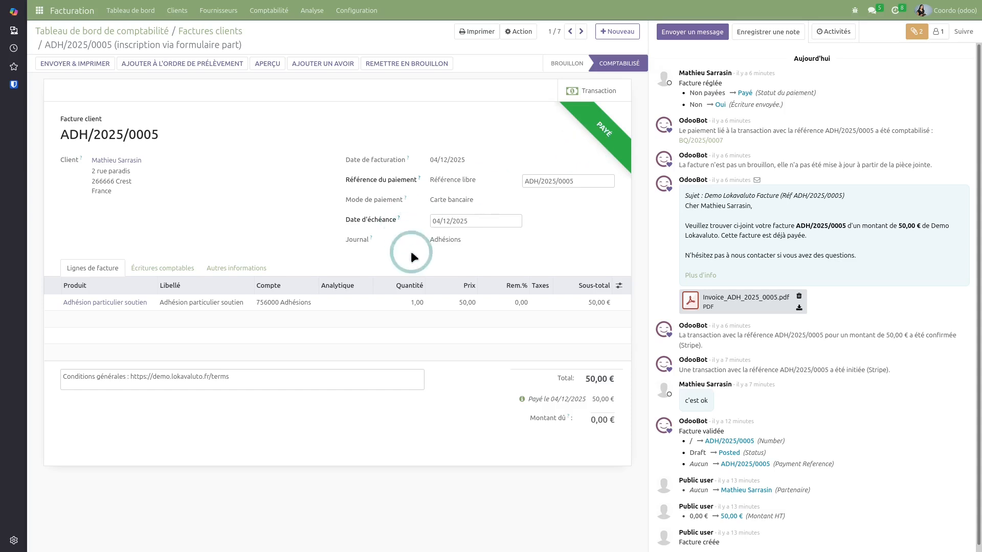
{"action": "left_click", "coordinate": [161, 267]}
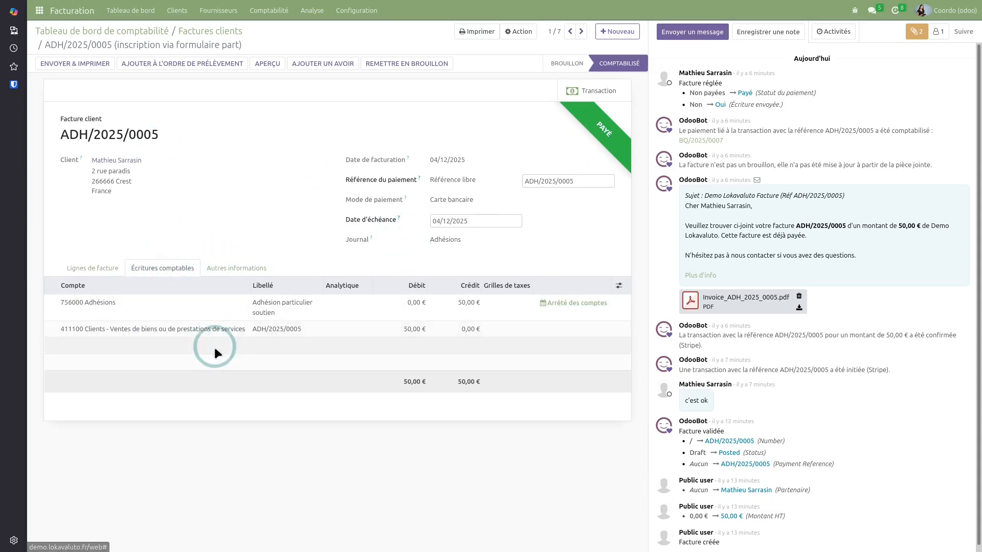
{"action": "left_click", "coordinate": [88, 267]}
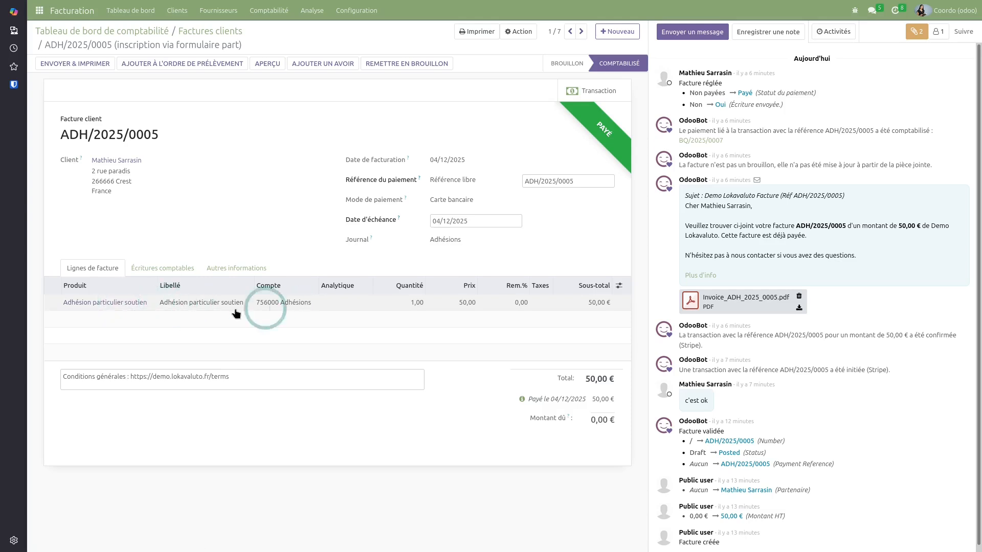
{"action": "left_click", "coordinate": [144, 36]}
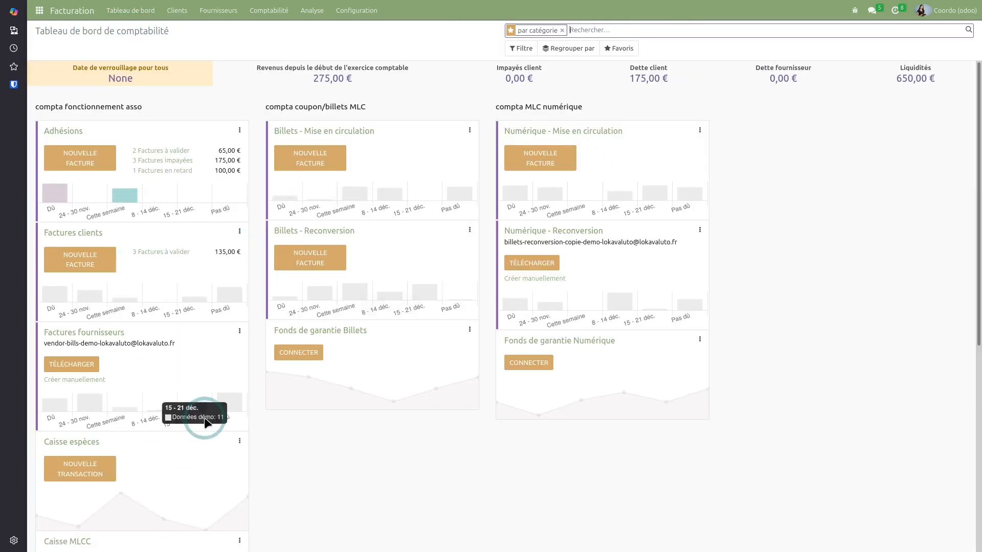
Match the 50,00 € Virement 1 bank line to Stripe payment BQ/2025/0007 and validate
{"action": "scroll", "coordinate": [204, 421], "scroll_direction": "down", "scroll_amount": 4}
{"action": "left_click", "coordinate": [92, 458]}
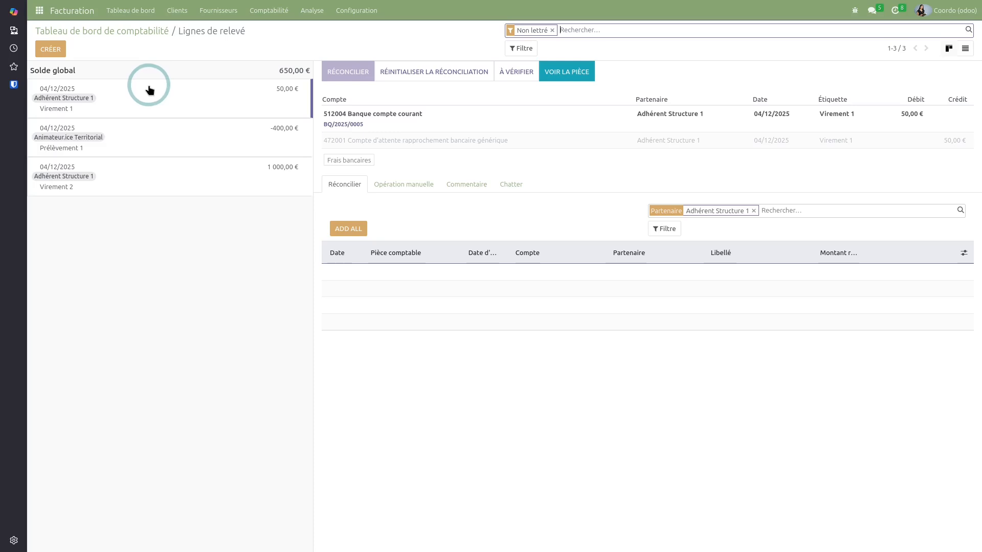
{"action": "left_click", "coordinate": [754, 210]}
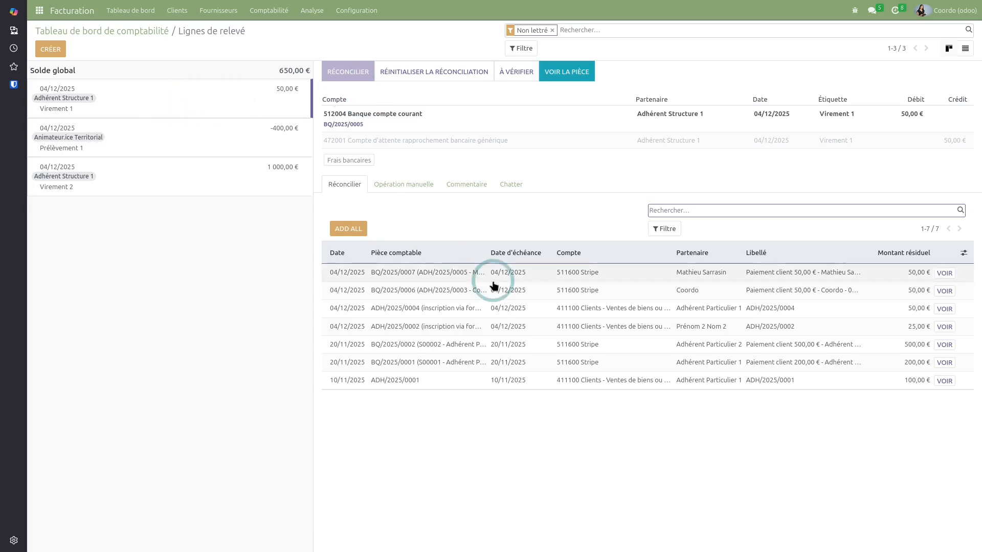
{"action": "left_click", "coordinate": [455, 274]}
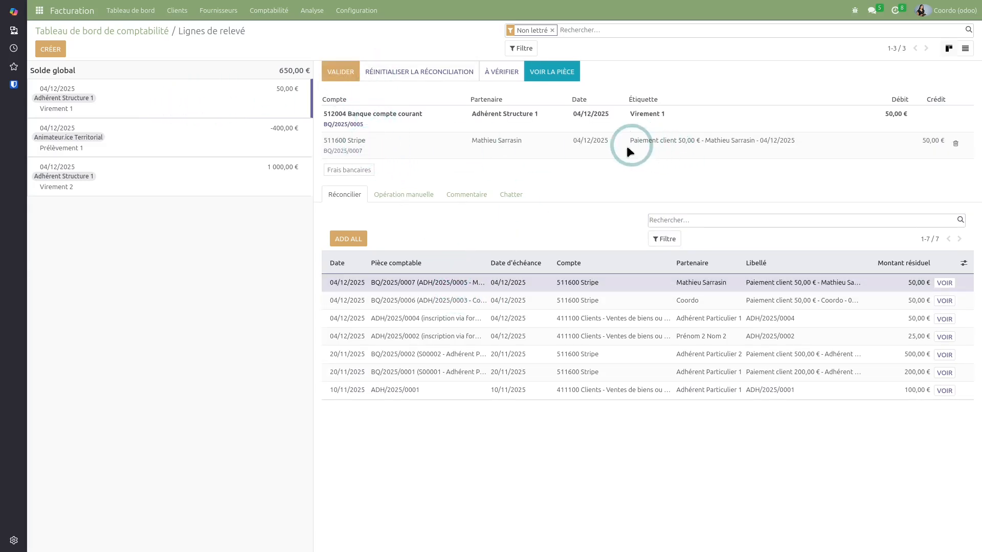
{"action": "left_click", "coordinate": [341, 74]}
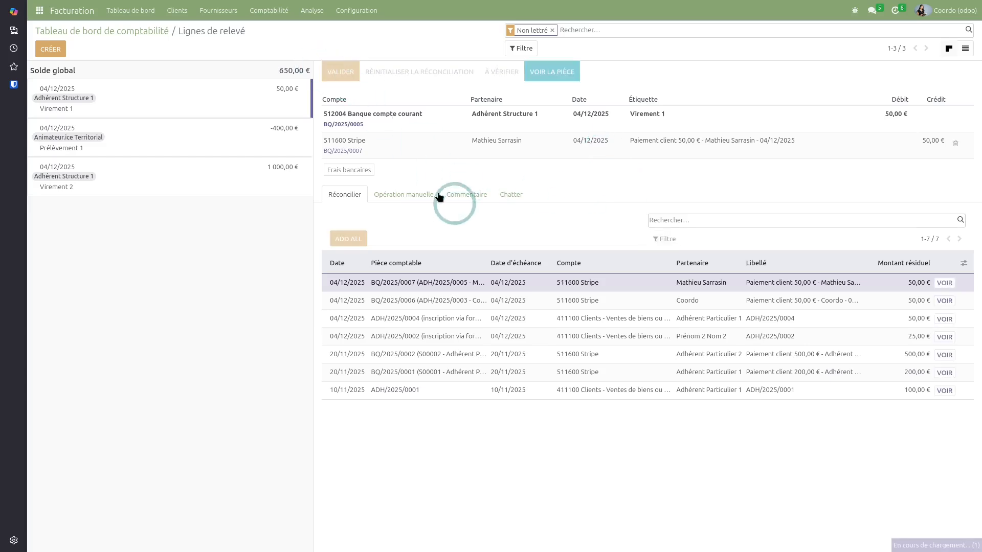
{"action": "left_click", "coordinate": [113, 31]}
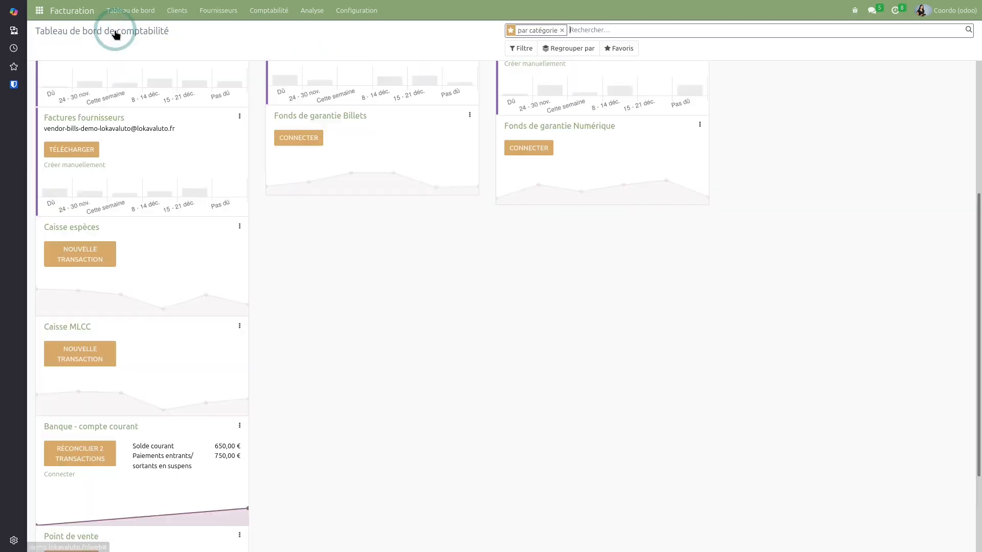
Open the Factures clients list from the accounting dashboard
{"action": "scroll", "coordinate": [181, 300], "scroll_direction": "up", "scroll_amount": 5}
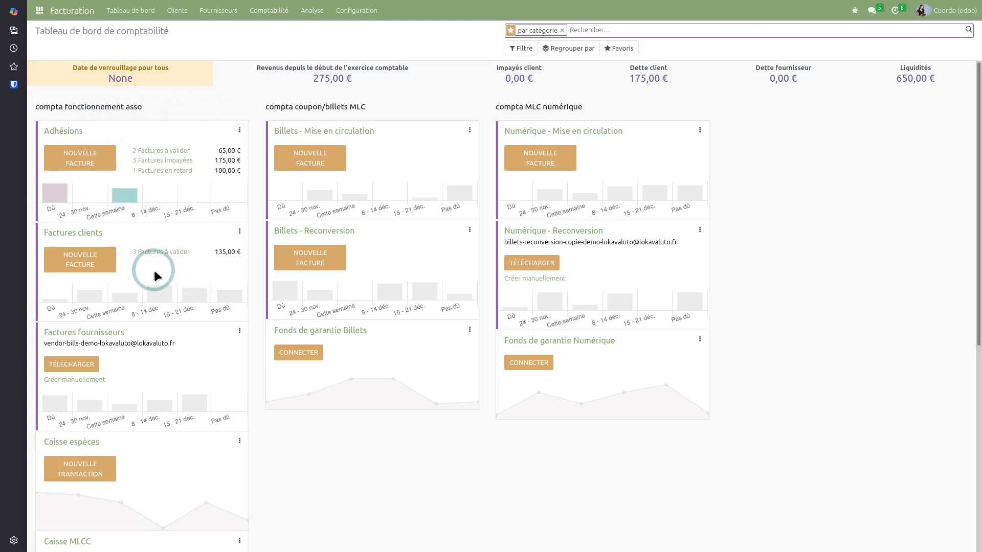
{"action": "left_click", "coordinate": [84, 235]}
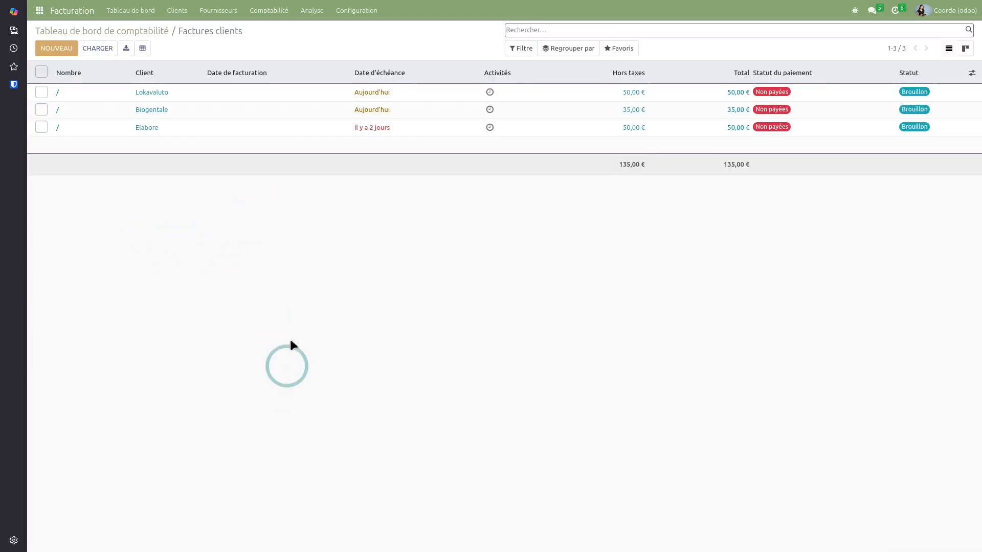
On Lokavaluto's draft invoice, apply 30% discount to Frais de dossier and post it as FC/2025/0002
{"action": "left_click", "coordinate": [185, 98]}
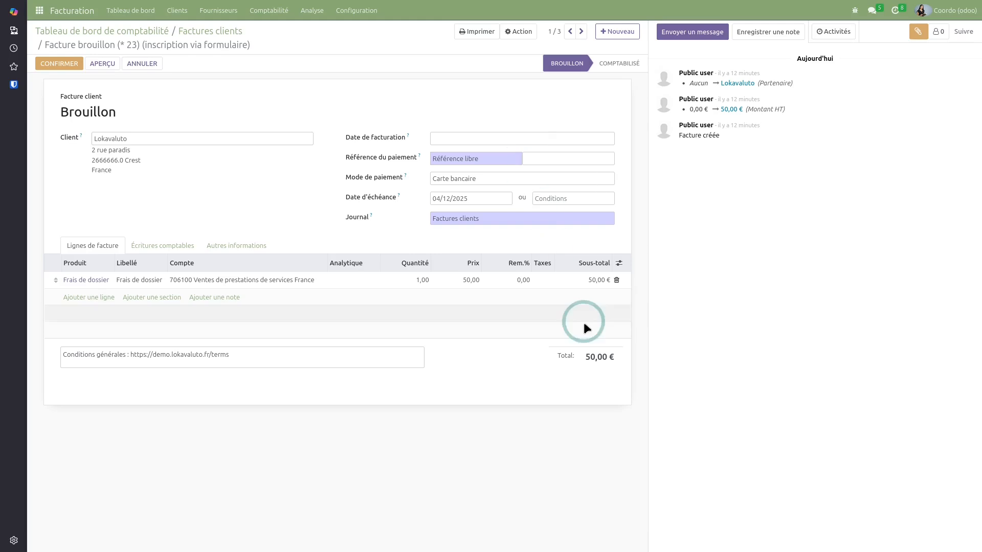
{"action": "left_click", "coordinate": [521, 280]}
{"action": "type", "text": "30"}
{"action": "left_click", "coordinate": [729, 321]}
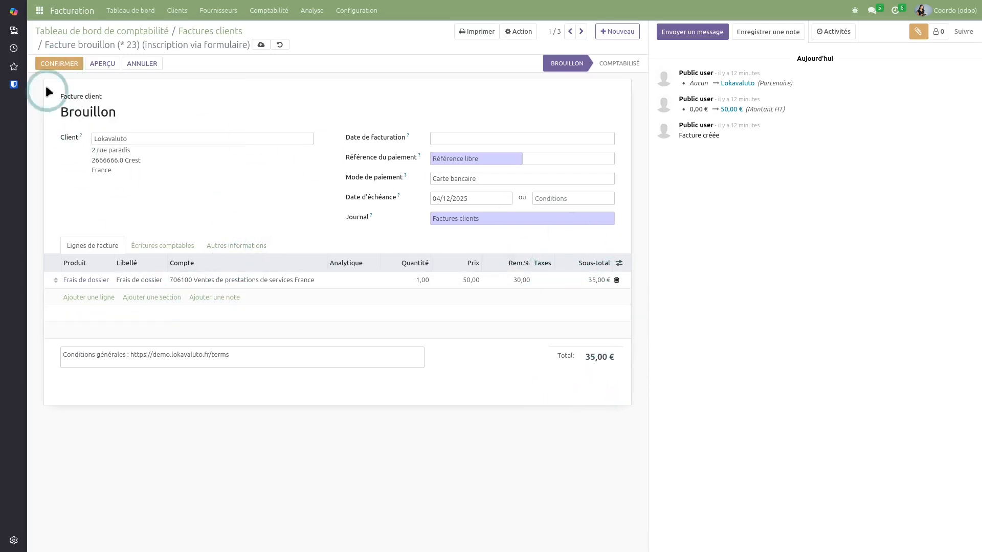
{"action": "left_click", "coordinate": [54, 64]}
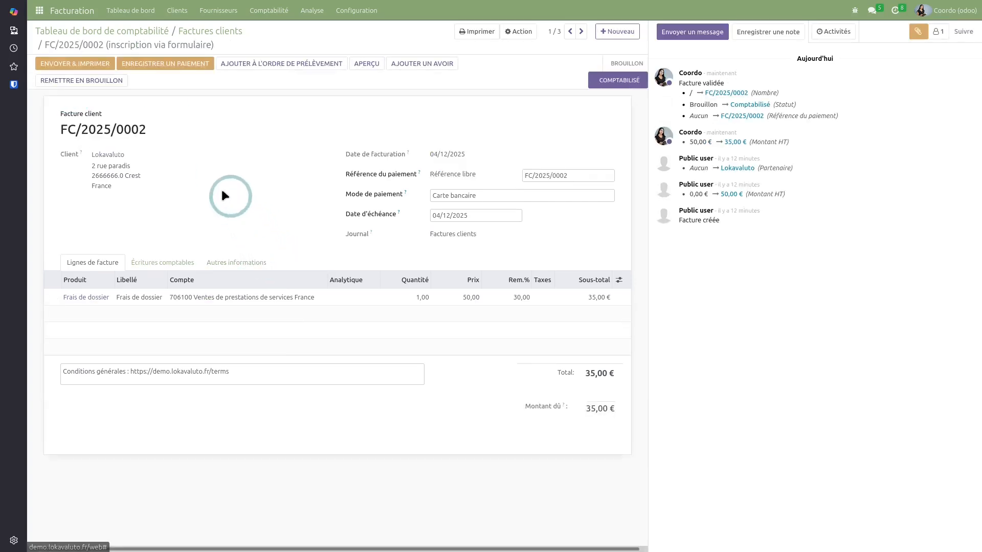
Review the pre-filled Envoyer la facture email for FC/2025/0002 and send it to Lokavaluto
{"action": "left_click", "coordinate": [84, 64]}
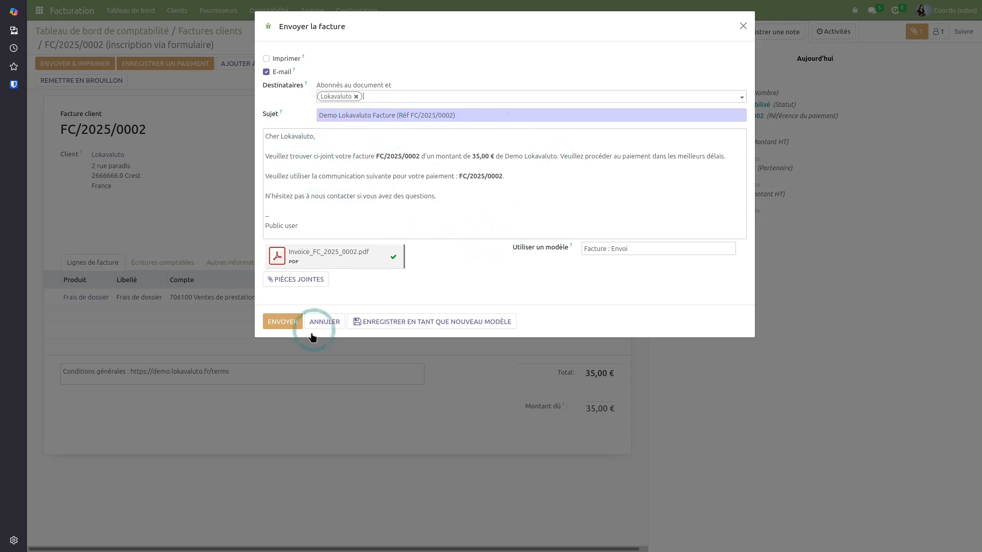
{"action": "left_click", "coordinate": [454, 198]}
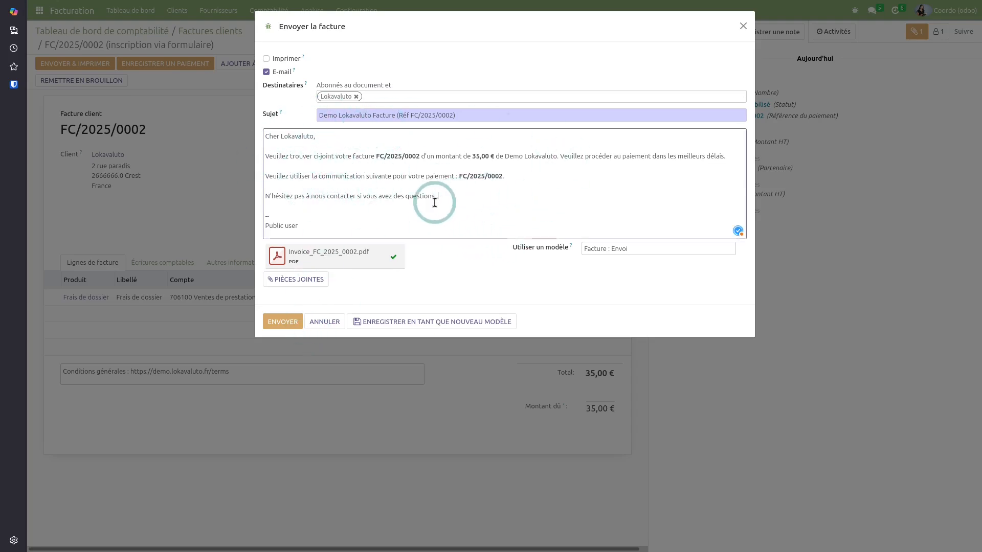
{"action": "left_click", "coordinate": [282, 321]}
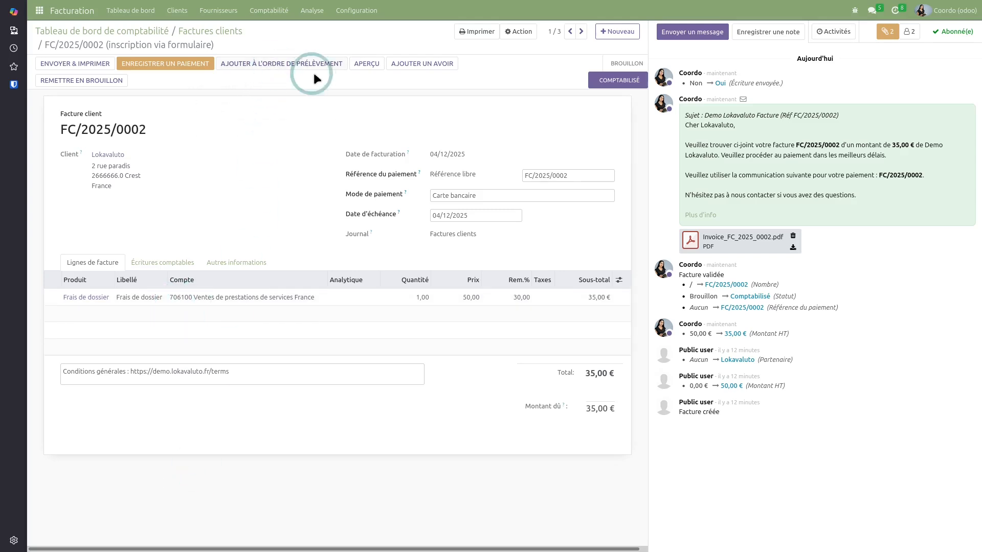
Try setting Prélèvement SEPA on the invoice, find no mandate available, and discard the change
{"action": "left_click", "coordinate": [477, 197]}
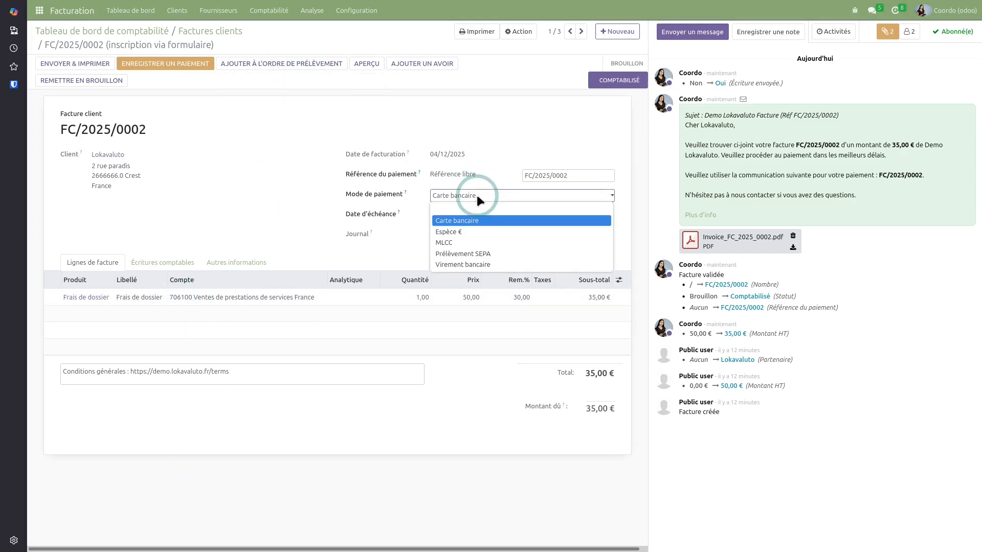
{"action": "left_click", "coordinate": [474, 254]}
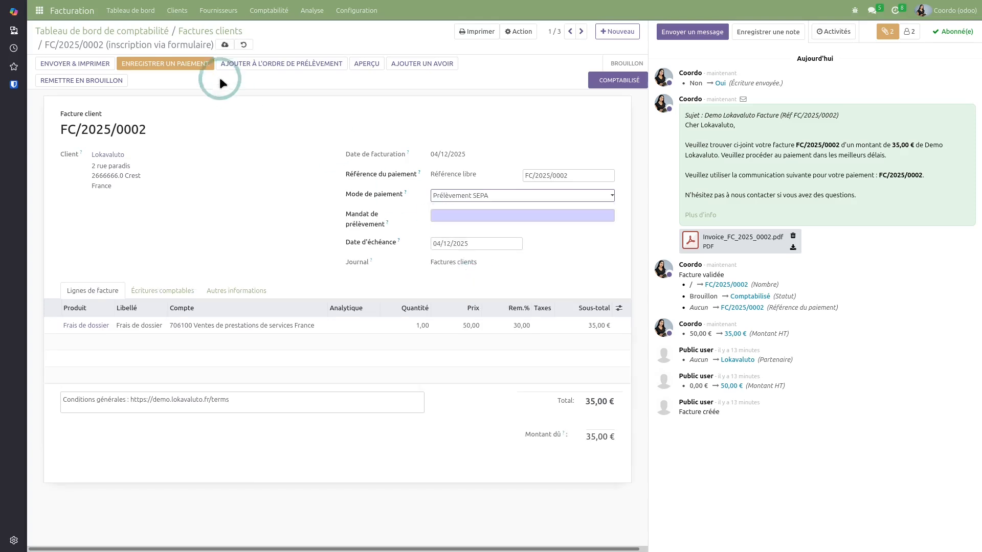
{"action": "left_click", "coordinate": [258, 67]}
{"action": "left_click", "coordinate": [465, 217]}
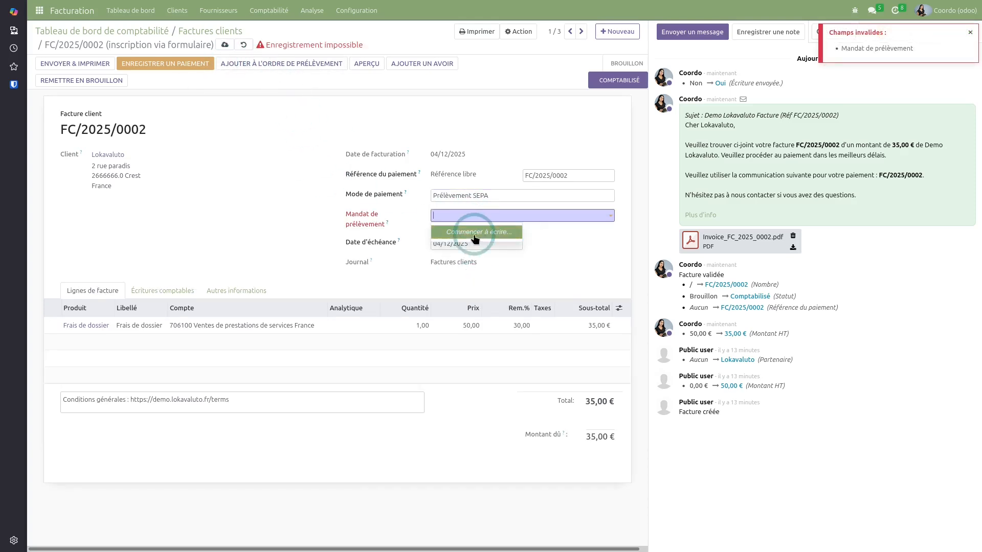
{"action": "left_click", "coordinate": [255, 98]}
{"action": "left_click", "coordinate": [225, 45]}
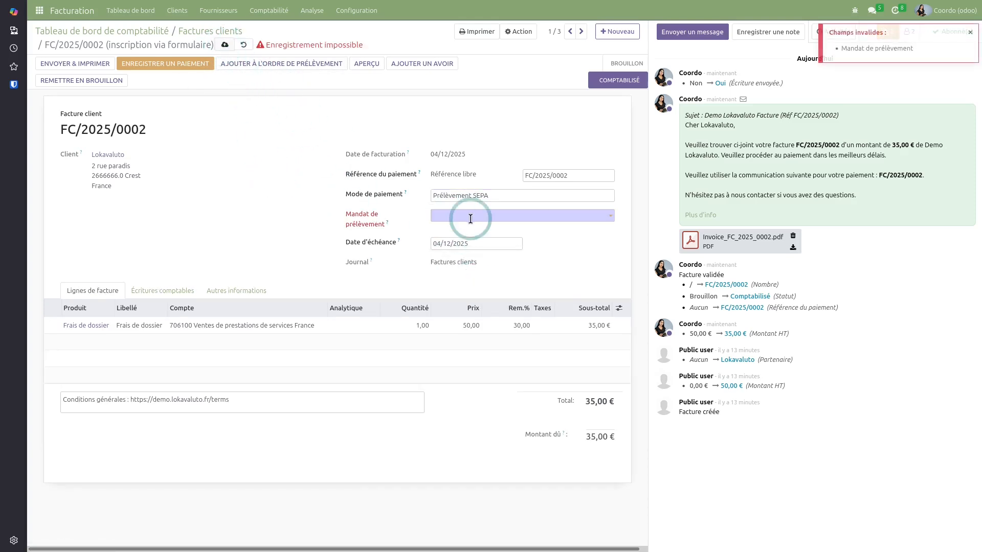
{"action": "left_click", "coordinate": [470, 219]}
{"action": "left_click", "coordinate": [244, 45]}
Validate Lokavaluto's bank mandate BM0000021 from Clients > Mandats bancaires
{"action": "left_click", "coordinate": [179, 11]}
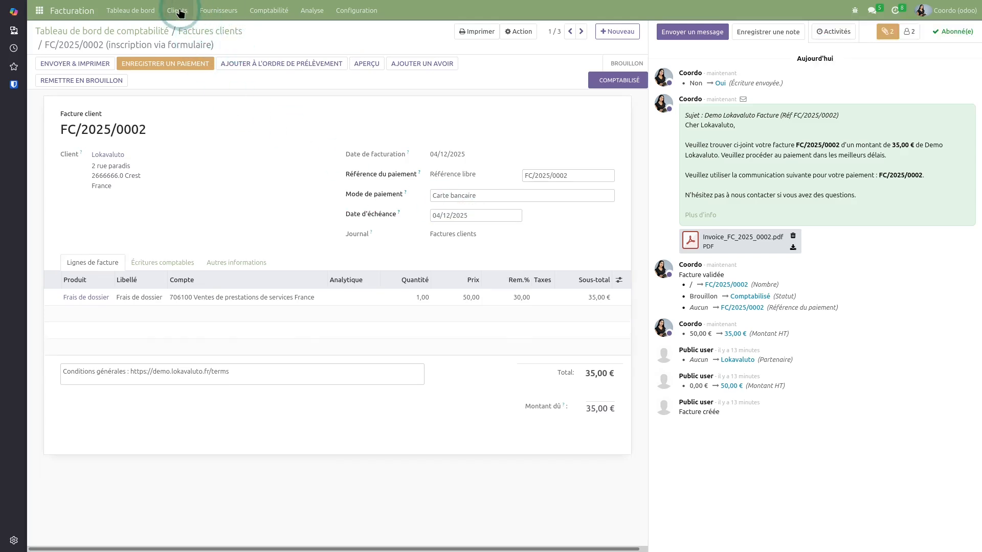
{"action": "left_click", "coordinate": [207, 94]}
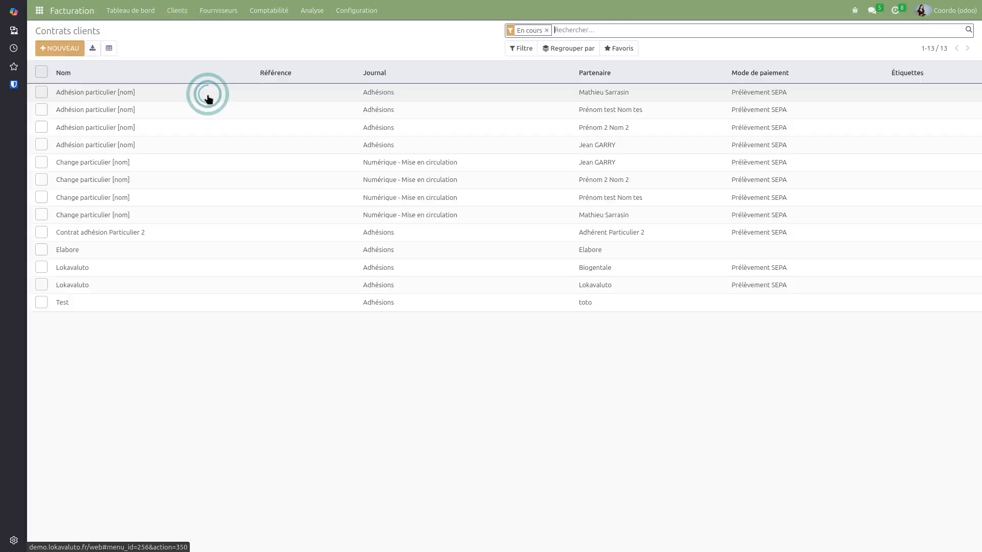
{"action": "left_click", "coordinate": [179, 10]}
{"action": "left_click", "coordinate": [184, 79]}
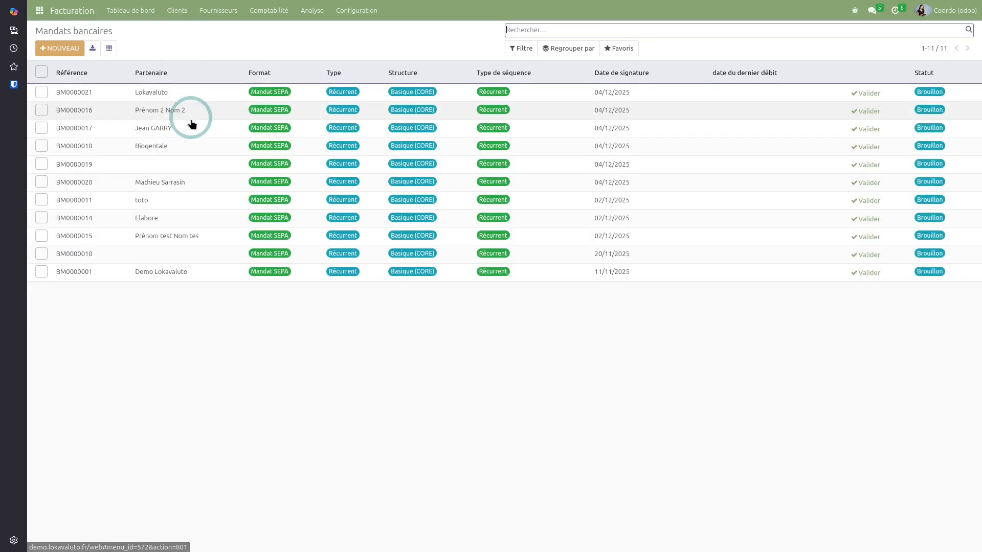
{"action": "left_click", "coordinate": [216, 94]}
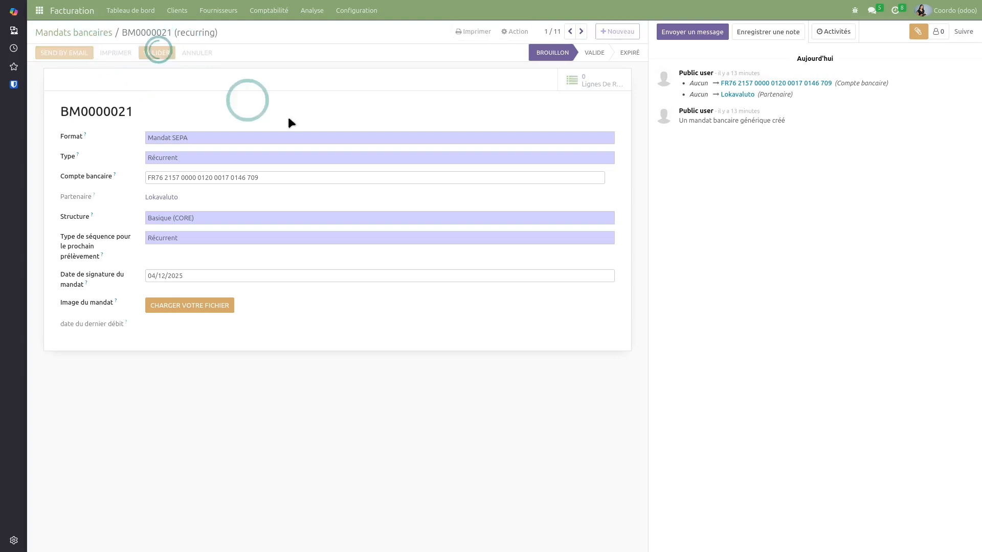
{"action": "left_click", "coordinate": [176, 12]}
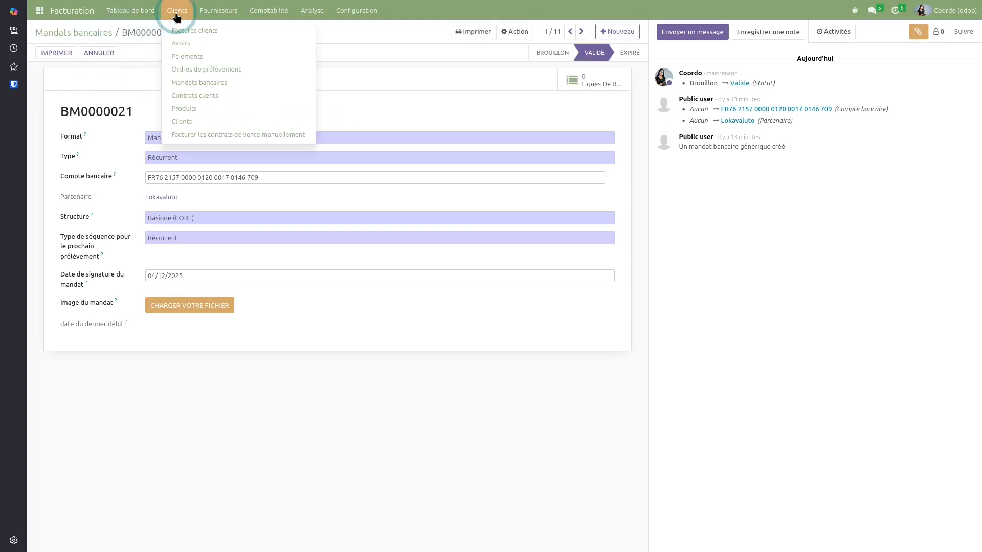
{"action": "left_click", "coordinate": [137, 11]}
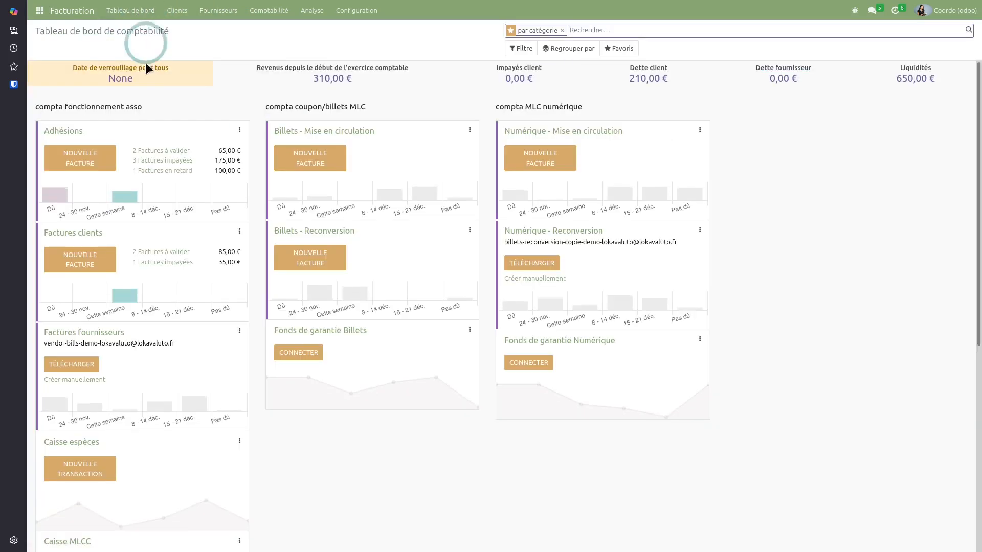
Set invoice FC/2025/0002's payment method to Prélèvement SEPA, save, and add it to a direct debit order
{"action": "left_click", "coordinate": [97, 234]}
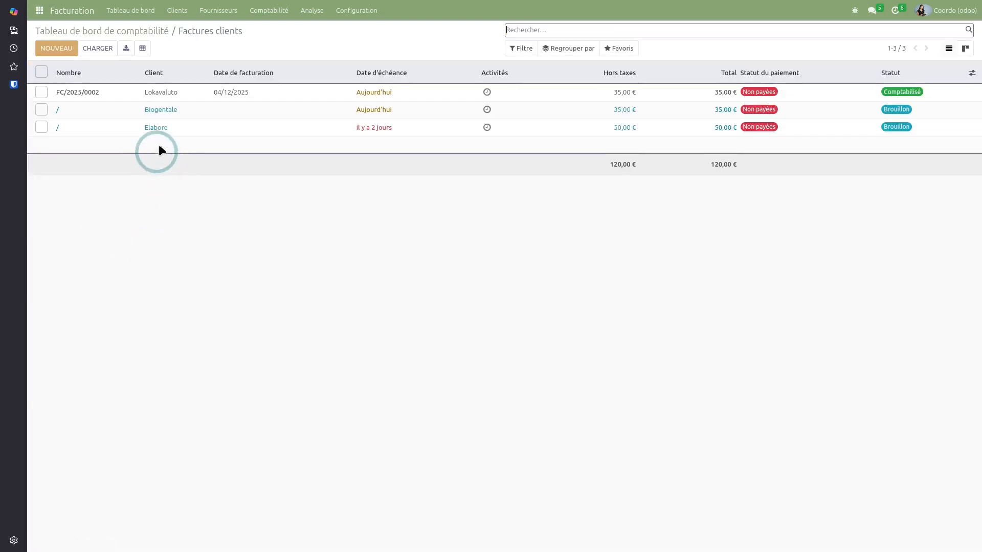
{"action": "left_click", "coordinate": [186, 93]}
{"action": "left_click", "coordinate": [469, 197]}
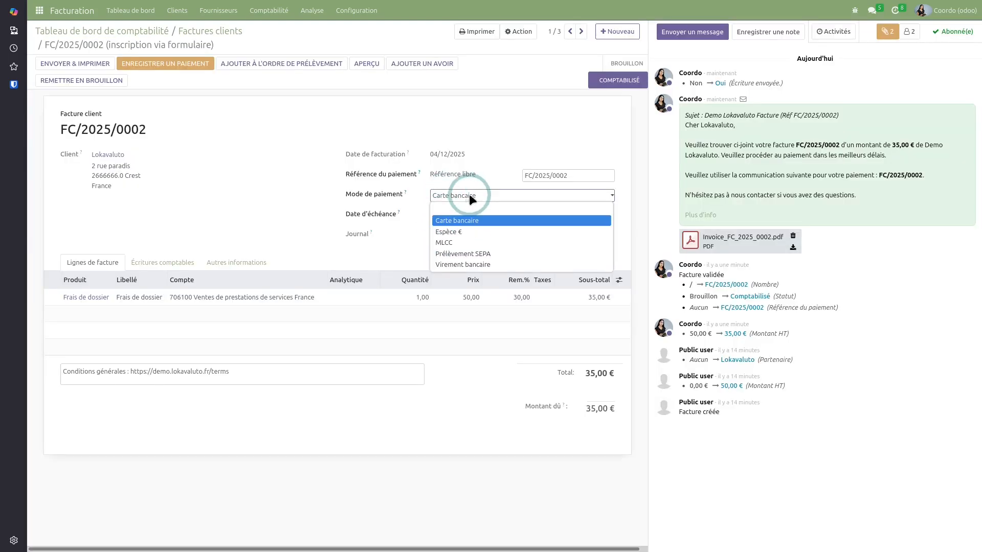
{"action": "left_click", "coordinate": [463, 253]}
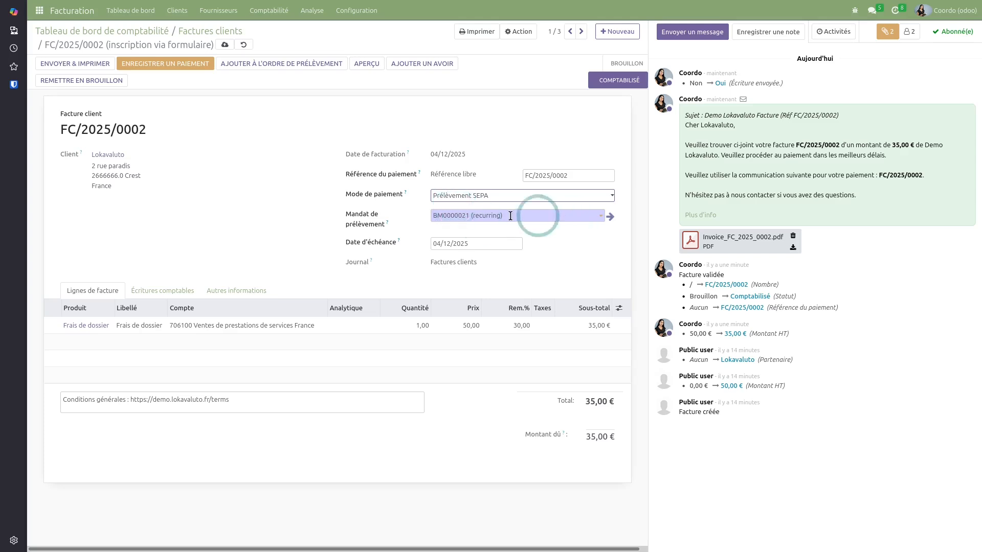
{"action": "left_click", "coordinate": [224, 44]}
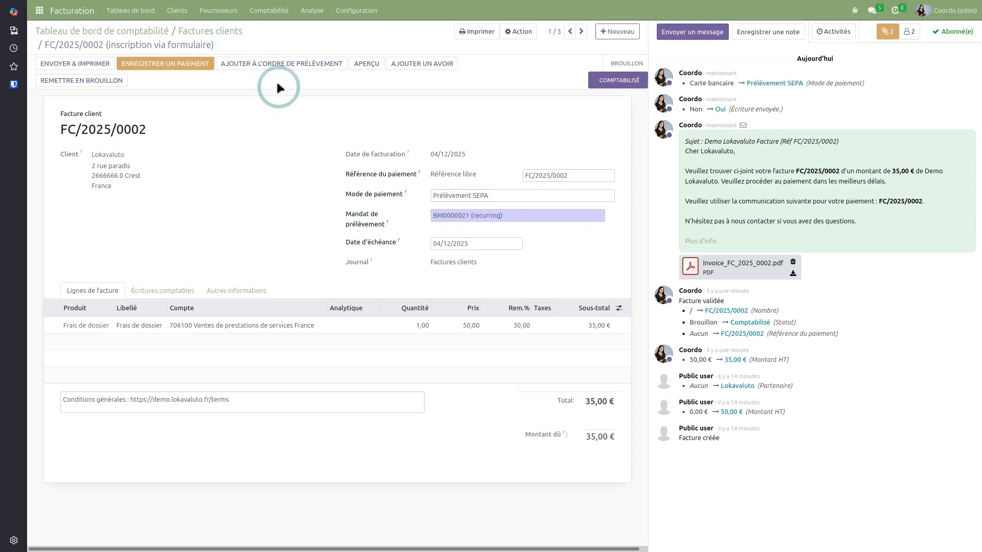
{"action": "left_click", "coordinate": [276, 64]}
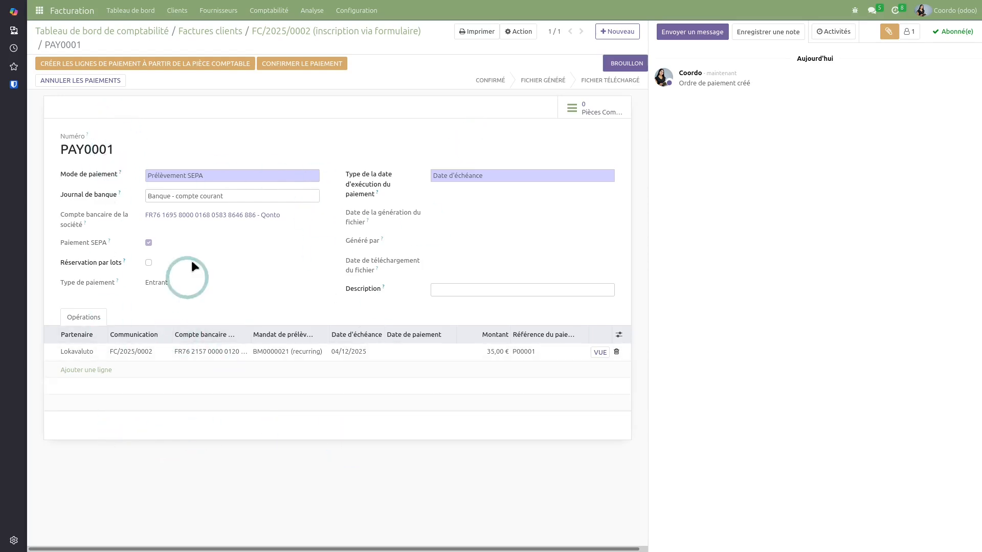
Confirm payment order PAY0001, attempt its SEPA payment file, and dismiss the resulting error
{"action": "left_click", "coordinate": [305, 65]}
{"action": "left_click", "coordinate": [86, 65]}
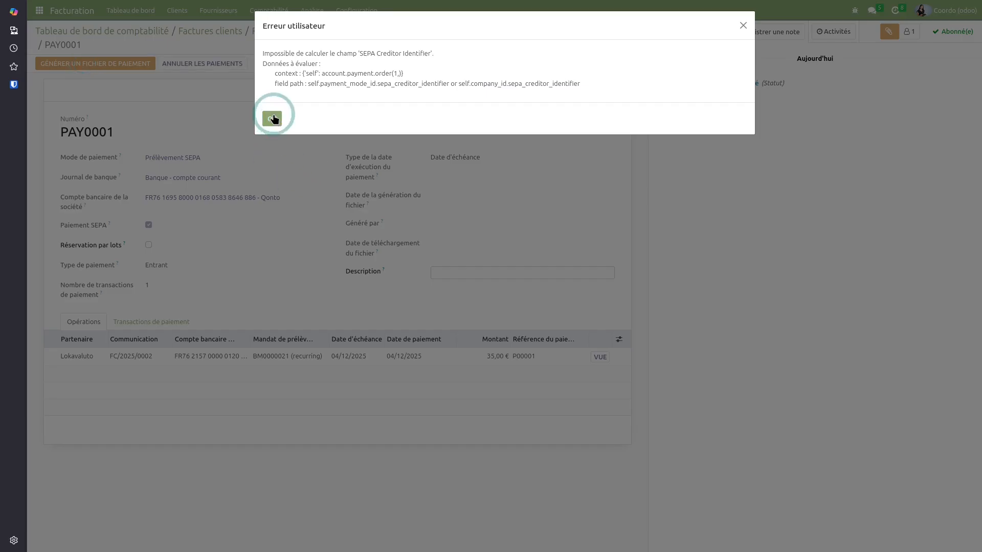
{"action": "left_click", "coordinate": [272, 119]}
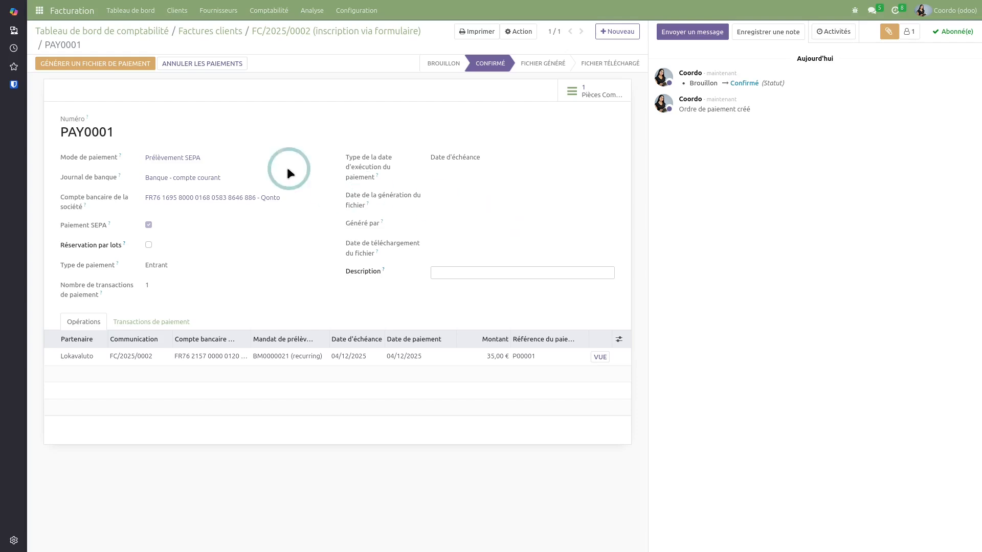
{"action": "left_click", "coordinate": [137, 18]}
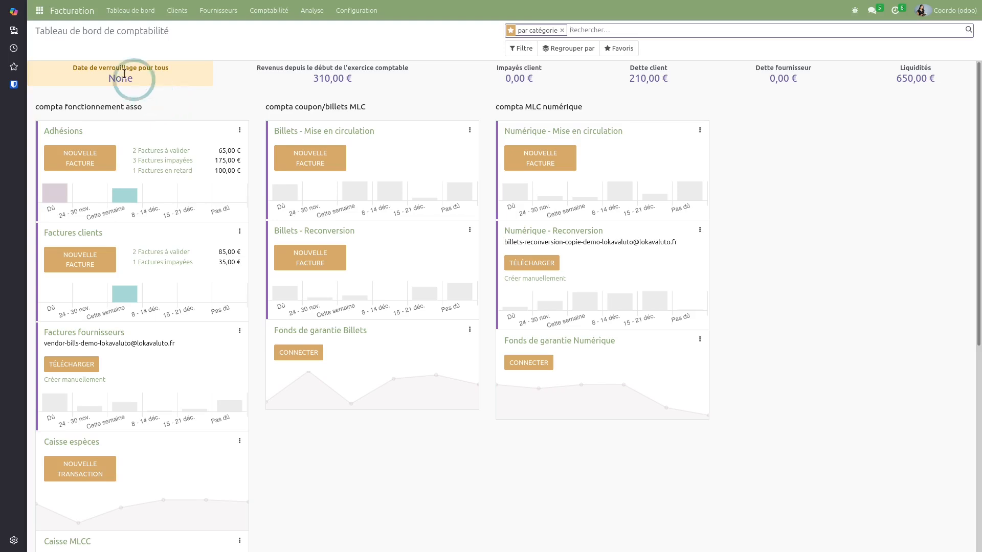
Leave the Facturation dashboard and show Odoo's main apps menu
{"action": "left_click", "coordinate": [38, 14]}
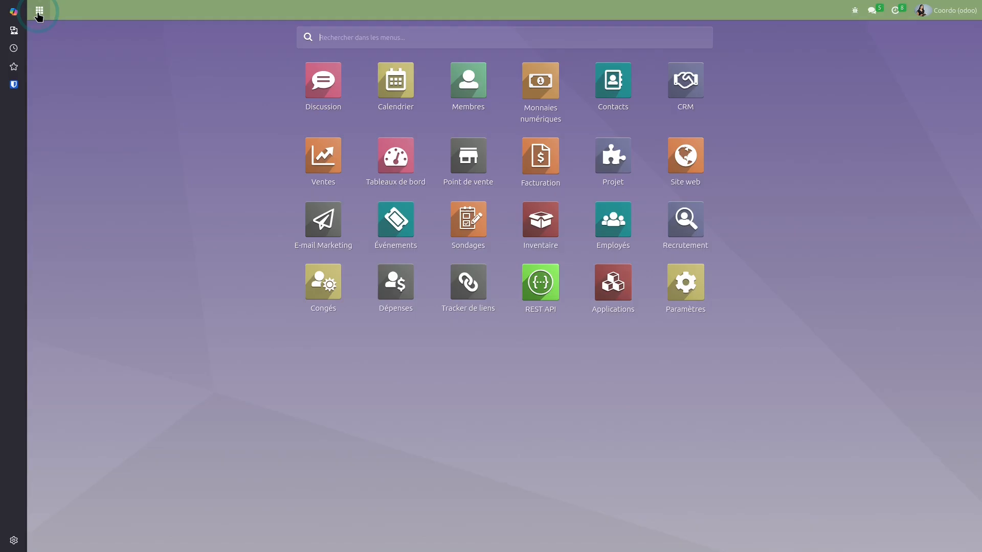
Open the Lokavaluto contact in the Contacts app
{"action": "left_click", "coordinate": [636, 97]}
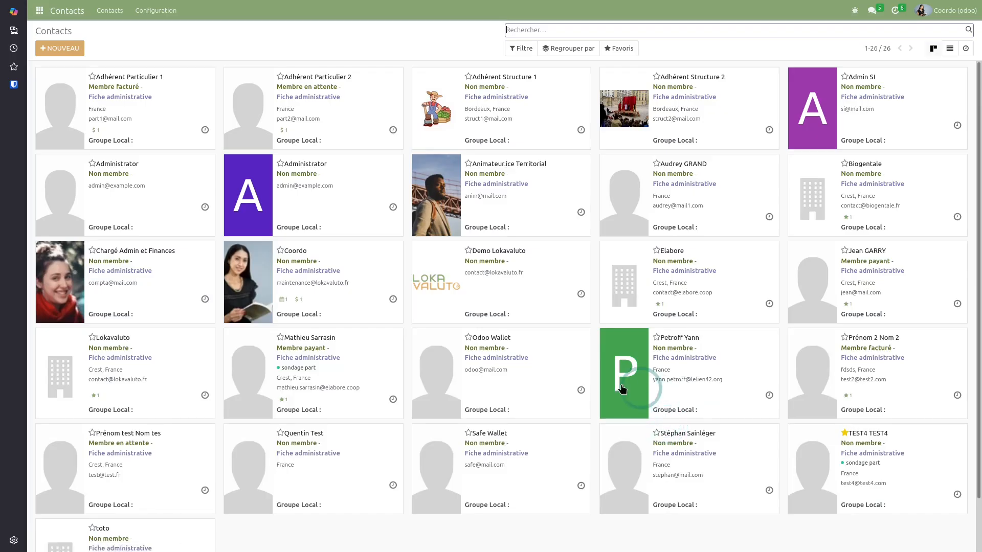
{"action": "left_click", "coordinate": [200, 344]}
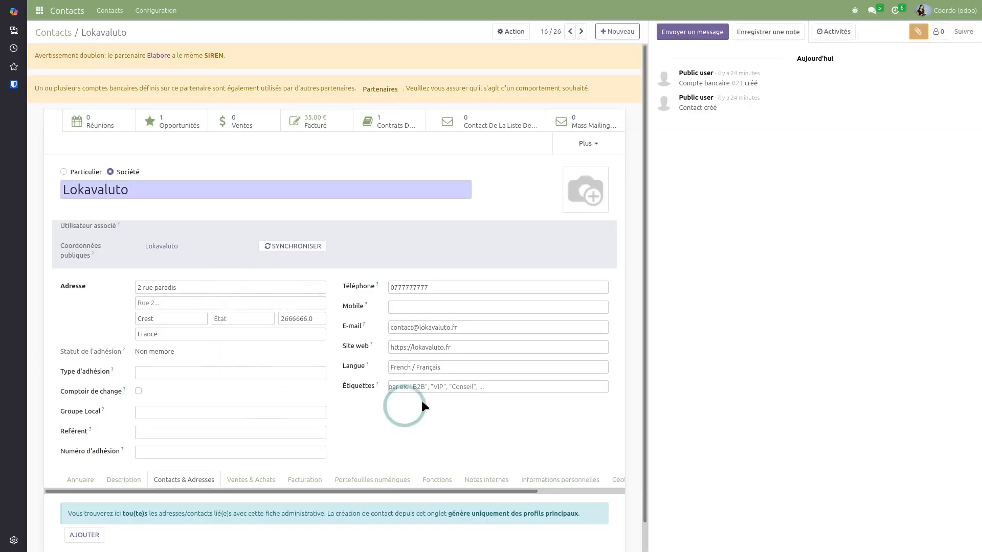
{"action": "scroll", "coordinate": [461, 415], "scroll_direction": "down", "scroll_amount": 2}
{"action": "left_click_drag", "start_coordinate": [505, 462], "coordinate": [631, 472]}
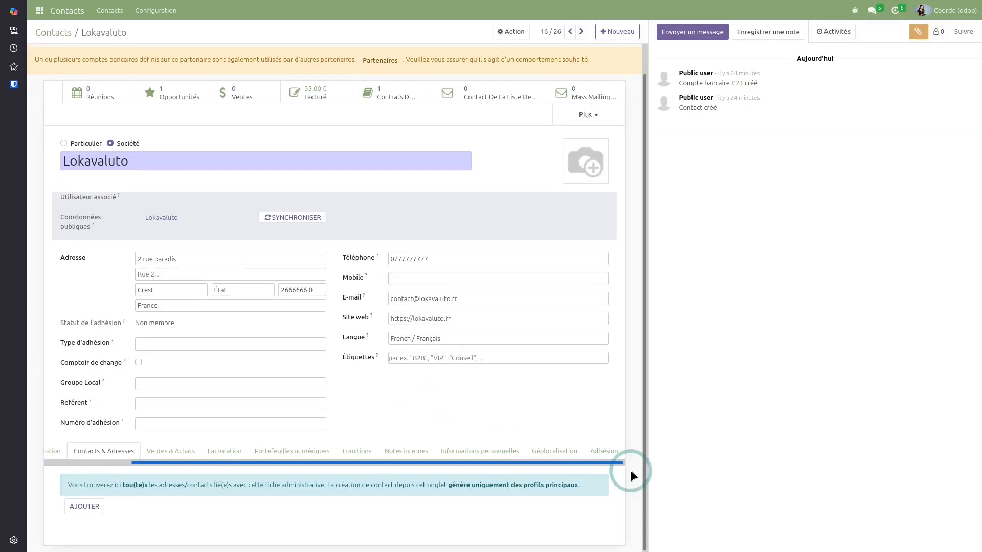
Geolocate Lokavaluto at 44,7282675 / 5,0236641, enable Exporter dans Gogocarto, and save
{"action": "left_click", "coordinate": [548, 452]}
{"action": "scroll", "coordinate": [153, 397], "scroll_direction": "down", "scroll_amount": 3}
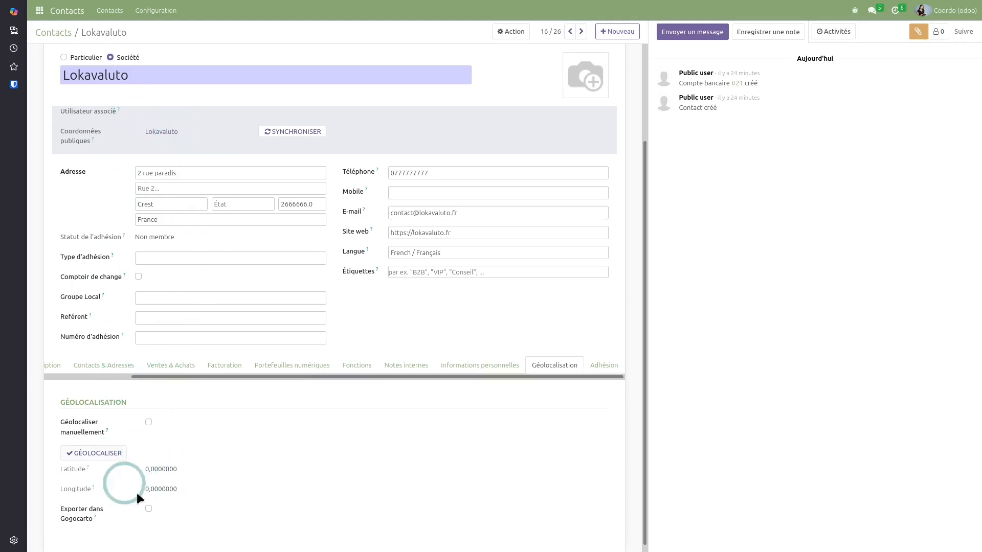
{"action": "left_click", "coordinate": [93, 453]}
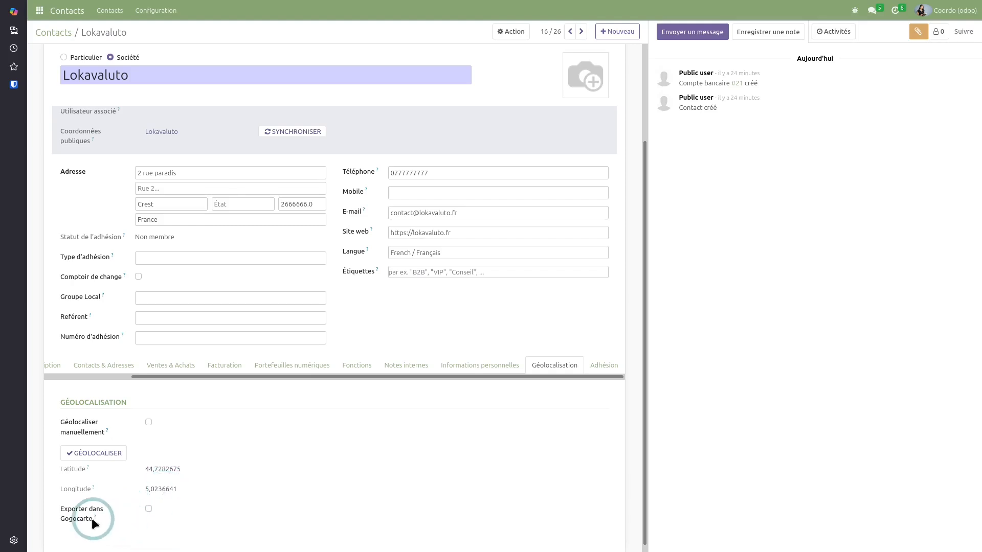
{"action": "left_click", "coordinate": [149, 509]}
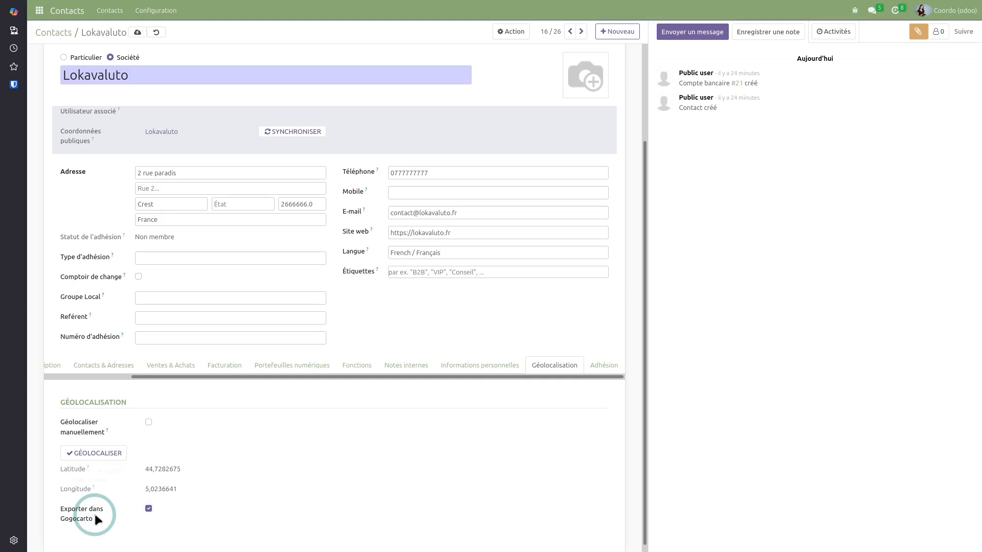
{"action": "left_click", "coordinate": [137, 33]}
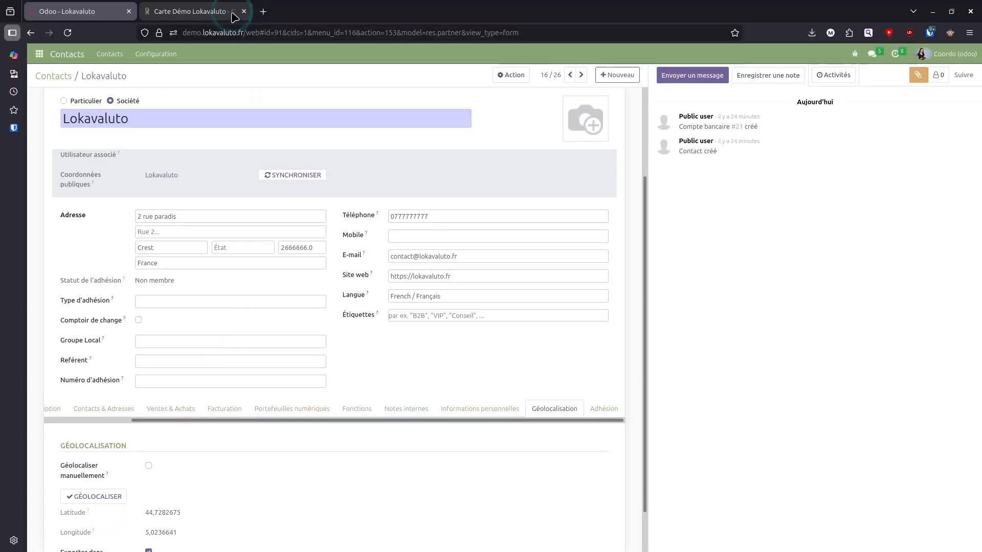
Show the Carte Démo Lokavaluto map full screen with its two markers near Bordeaux
{"action": "left_click", "coordinate": [202, 12]}
{"action": "key", "text": "F11"}
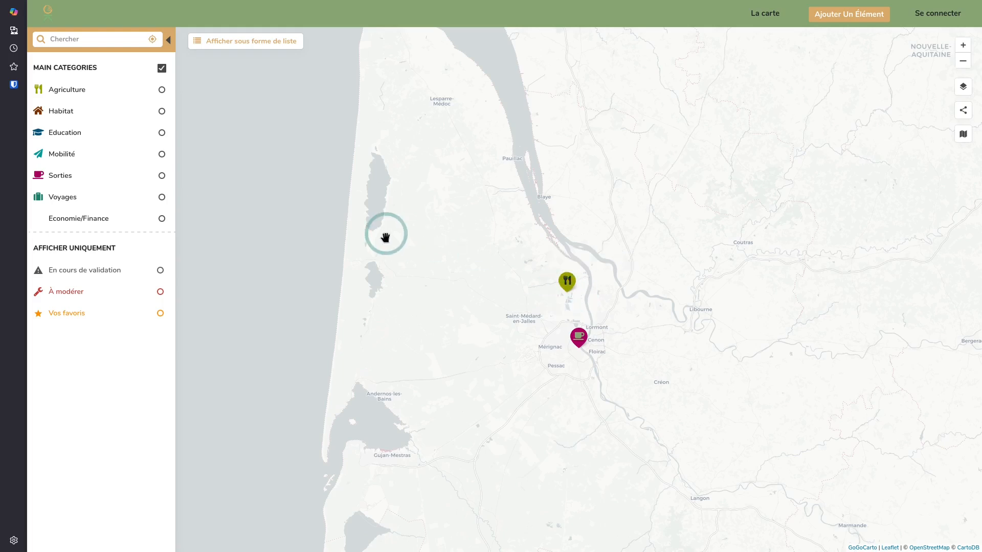
{"action": "mouse_move", "coordinate": [266, 23]}
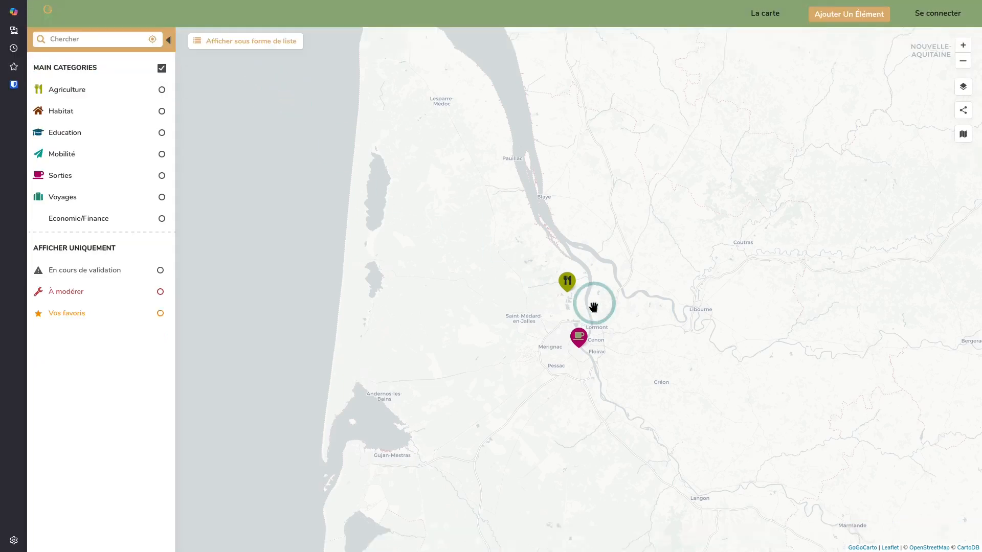
{"action": "mouse_move", "coordinate": [254, 7]}
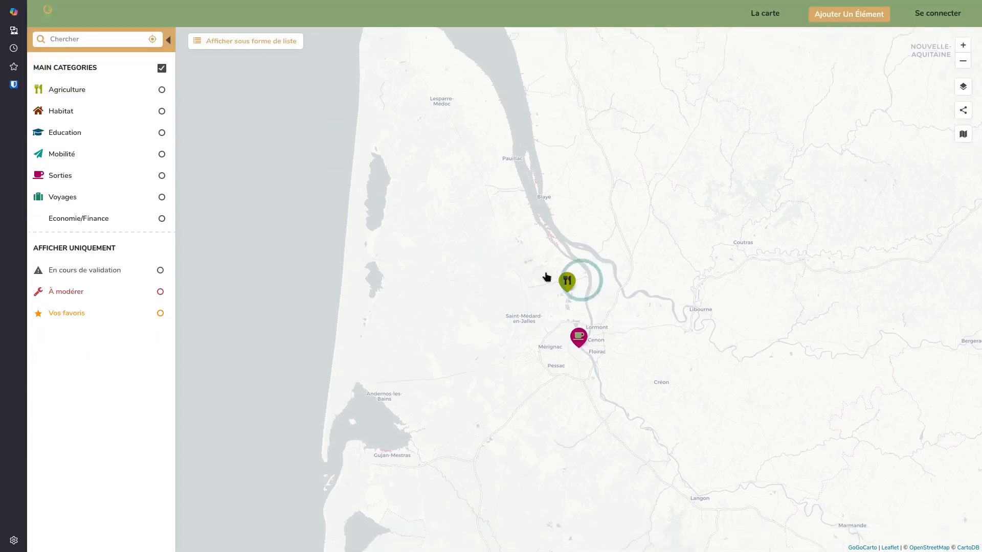
Return to Odoo and open Sondages, listing Adhésions Entreprises et associations and Adhésion particulier
{"action": "left_click", "coordinate": [72, 15]}
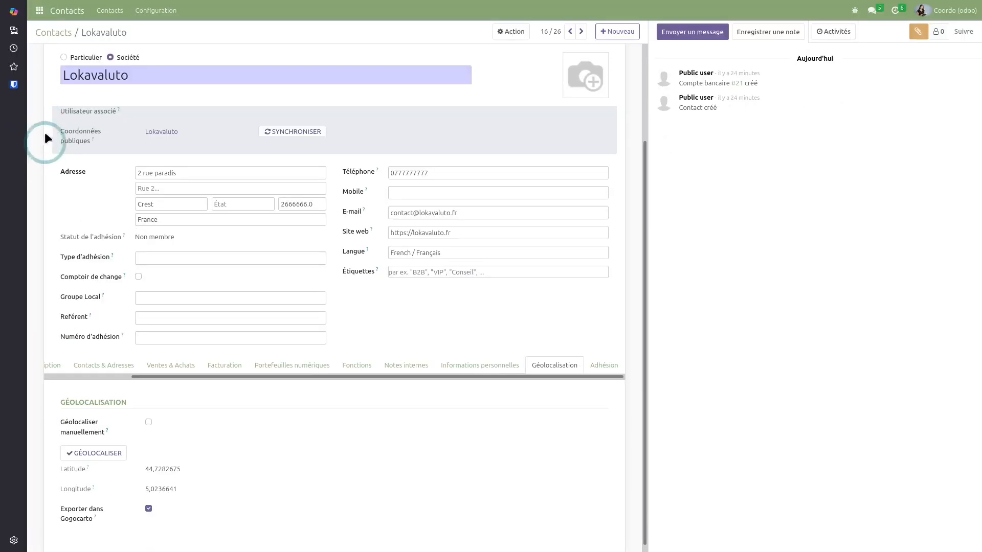
{"action": "left_click", "coordinate": [43, 18]}
{"action": "left_click", "coordinate": [449, 285]}
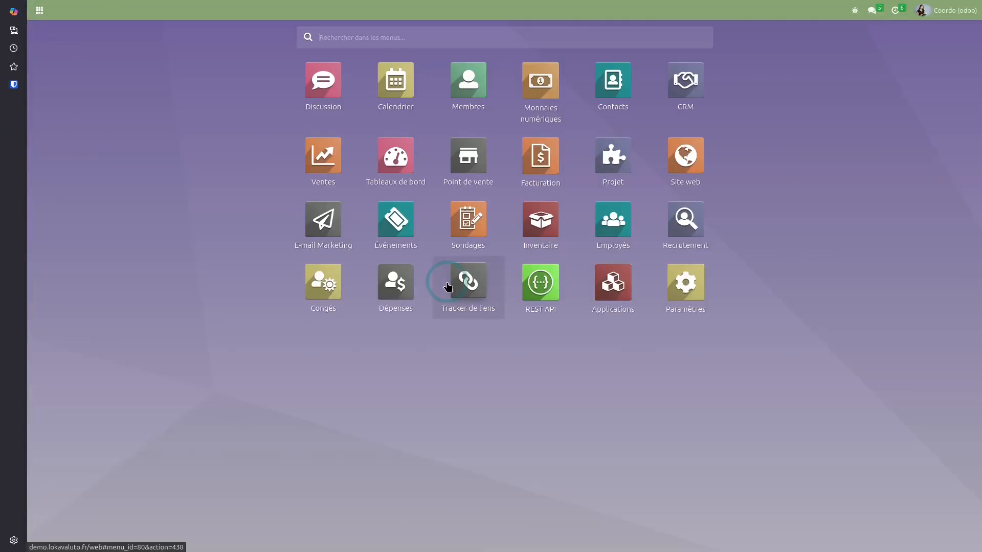
{"action": "left_click", "coordinate": [465, 220]}
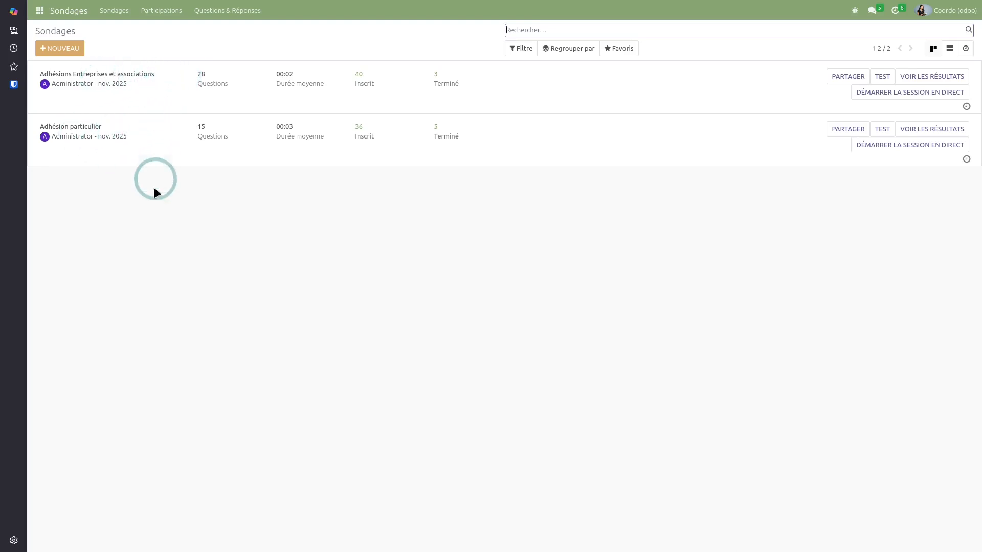
Open Adhésion particulier, review its Options tab, and discard a new question form
{"action": "left_click", "coordinate": [152, 136]}
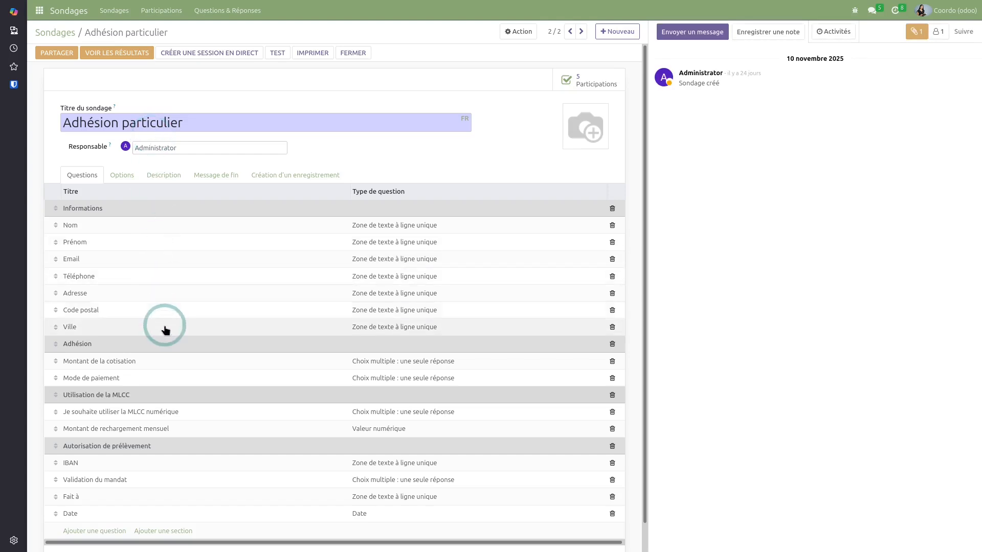
{"action": "scroll", "coordinate": [165, 330], "scroll_direction": "down", "scroll_amount": 1}
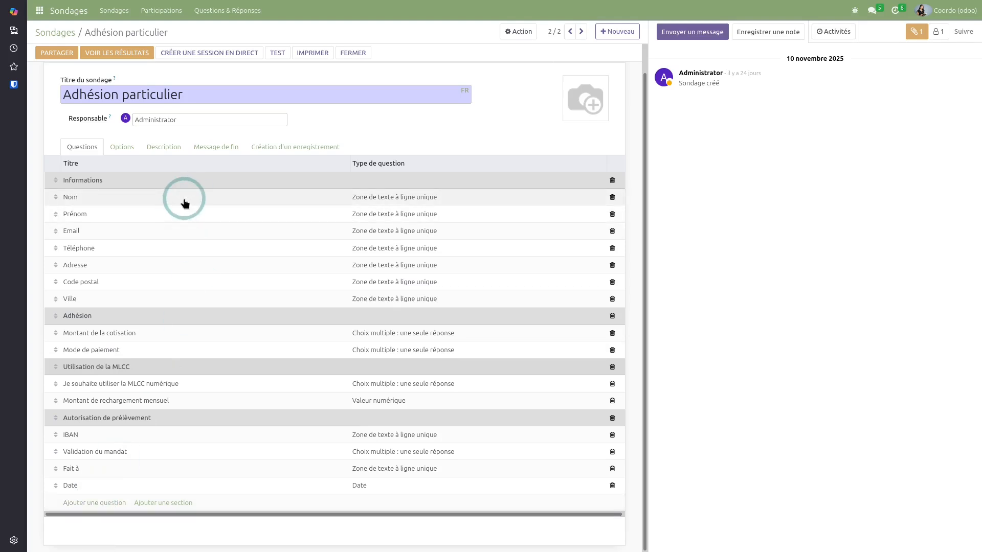
{"action": "left_click", "coordinate": [123, 147]}
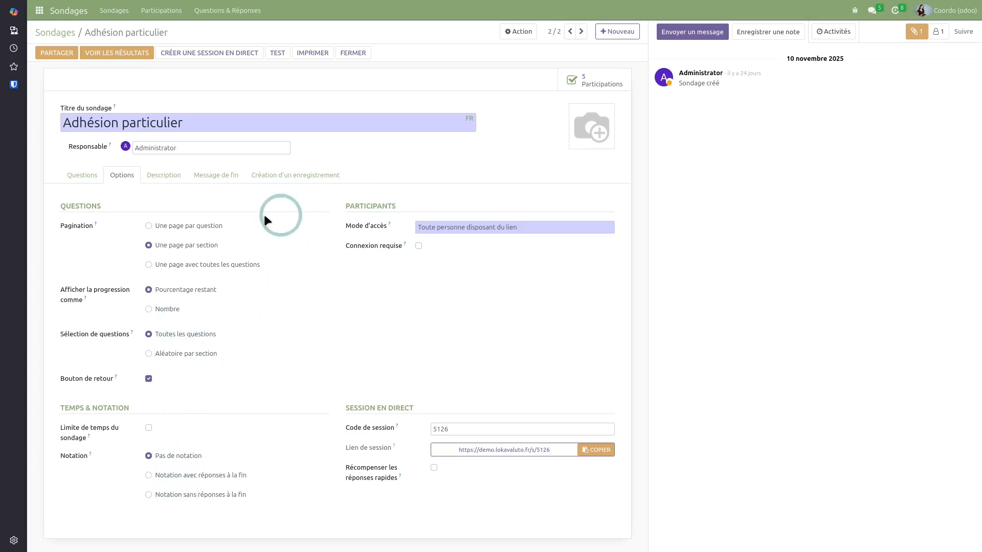
{"action": "left_click", "coordinate": [85, 173]}
{"action": "scroll", "coordinate": [174, 358], "scroll_direction": "down", "scroll_amount": 1}
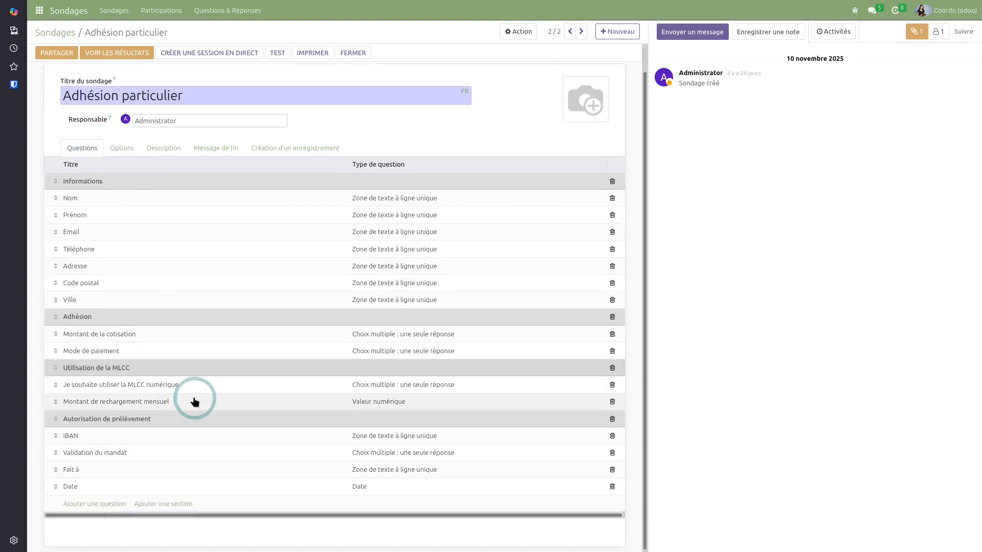
{"action": "left_click", "coordinate": [104, 504]}
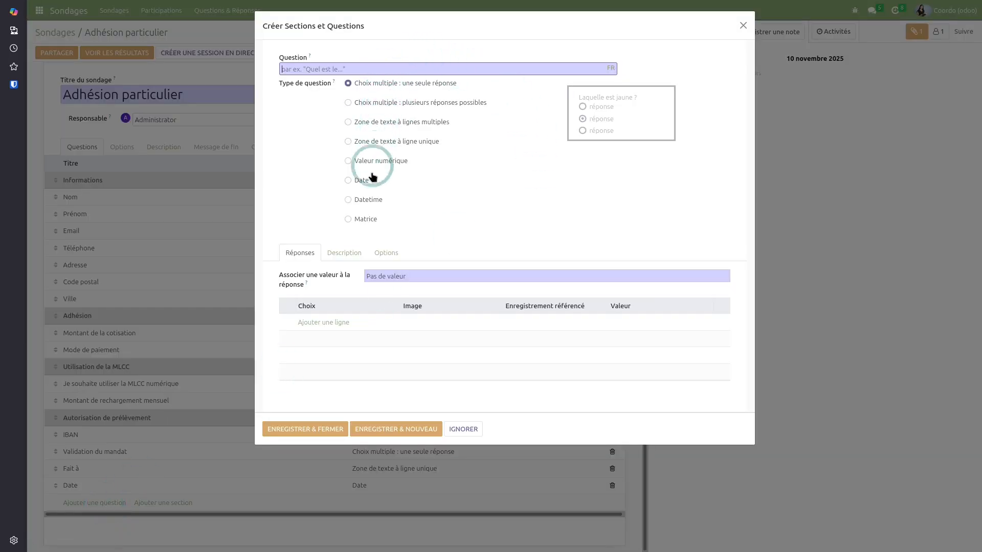
{"action": "left_click", "coordinate": [743, 26]}
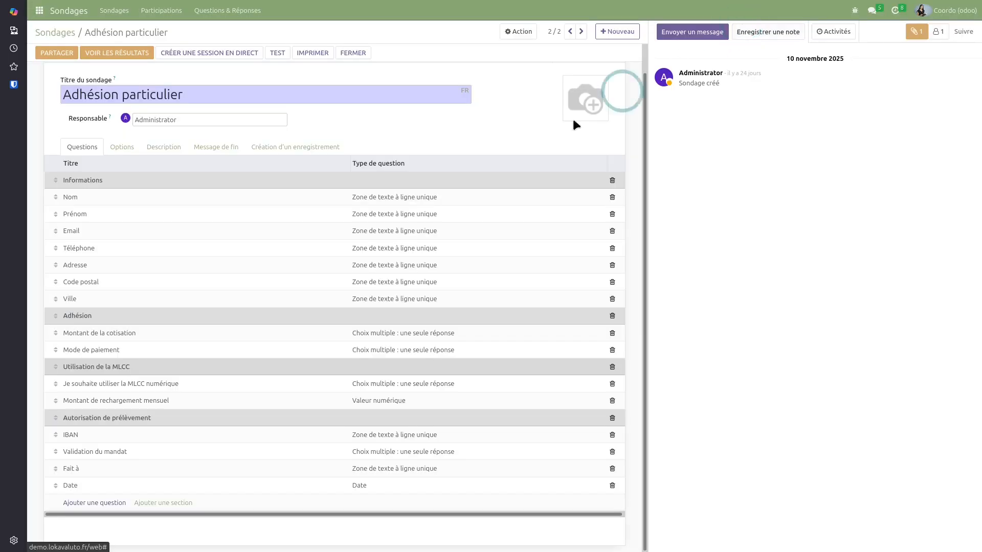
Inspect the Montant de la cotisation question's Description and Options tabs without changes
{"action": "left_click", "coordinate": [135, 332]}
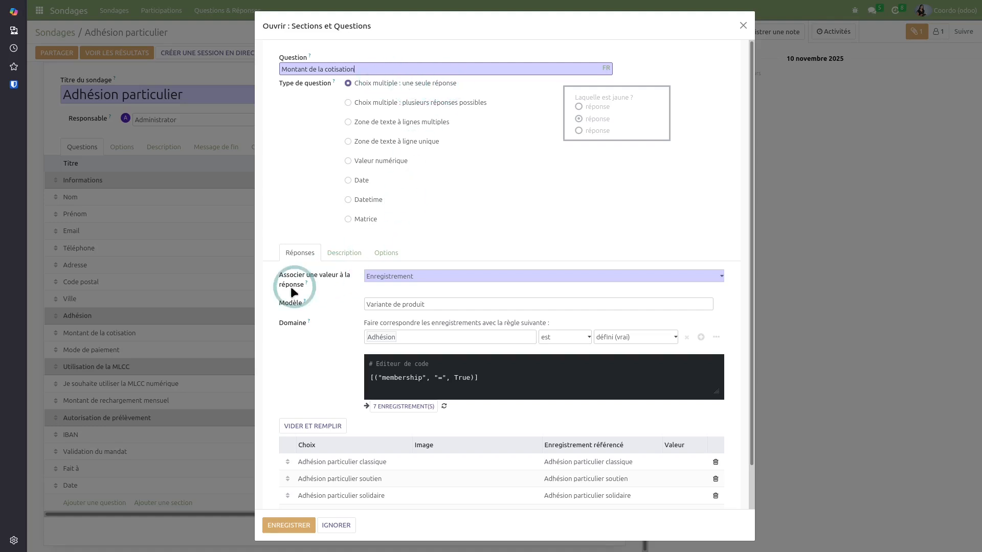
{"action": "scroll", "coordinate": [316, 366], "scroll_direction": "down", "scroll_amount": 1}
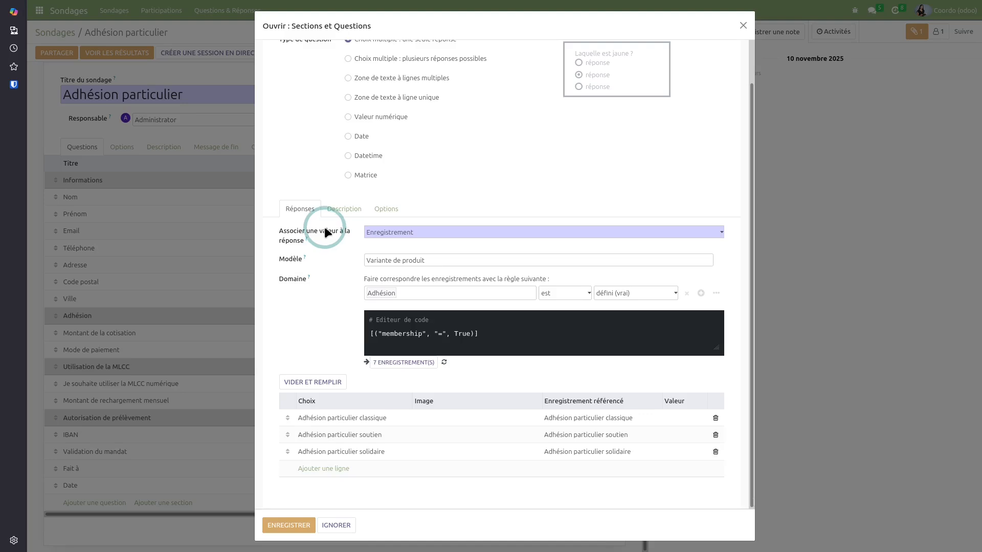
{"action": "scroll", "coordinate": [324, 226], "scroll_direction": "up", "scroll_amount": 2}
{"action": "left_click", "coordinate": [351, 255]}
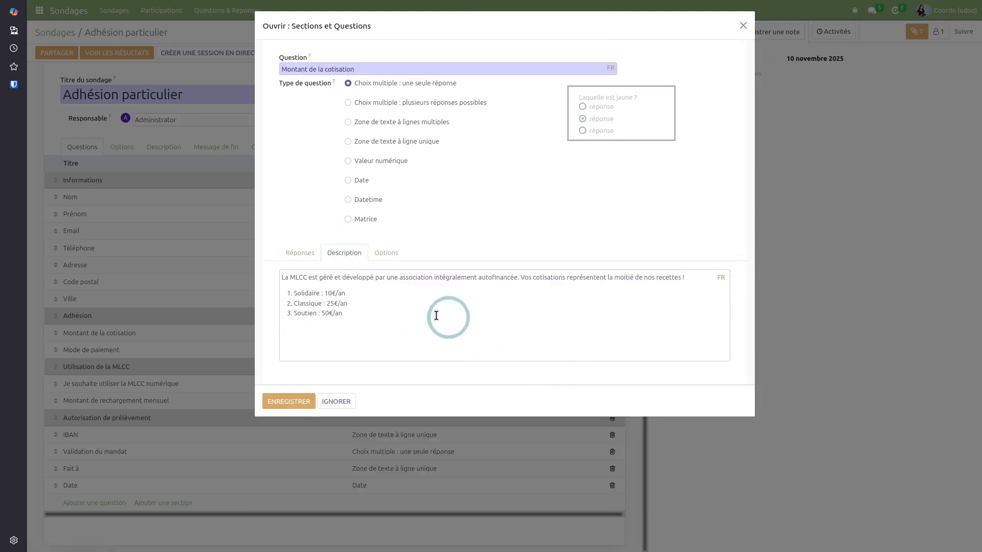
{"action": "left_click", "coordinate": [386, 253]}
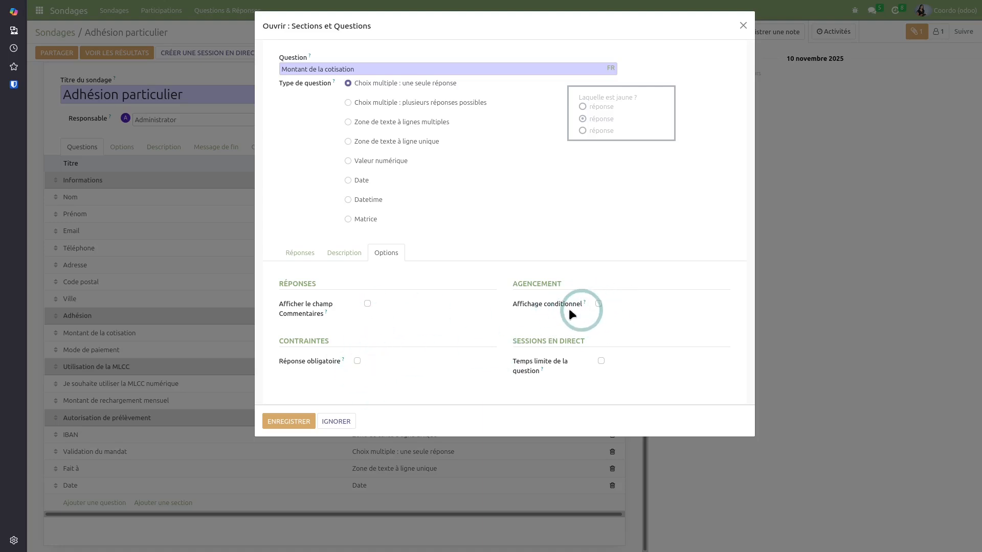
{"action": "left_click", "coordinate": [744, 28]}
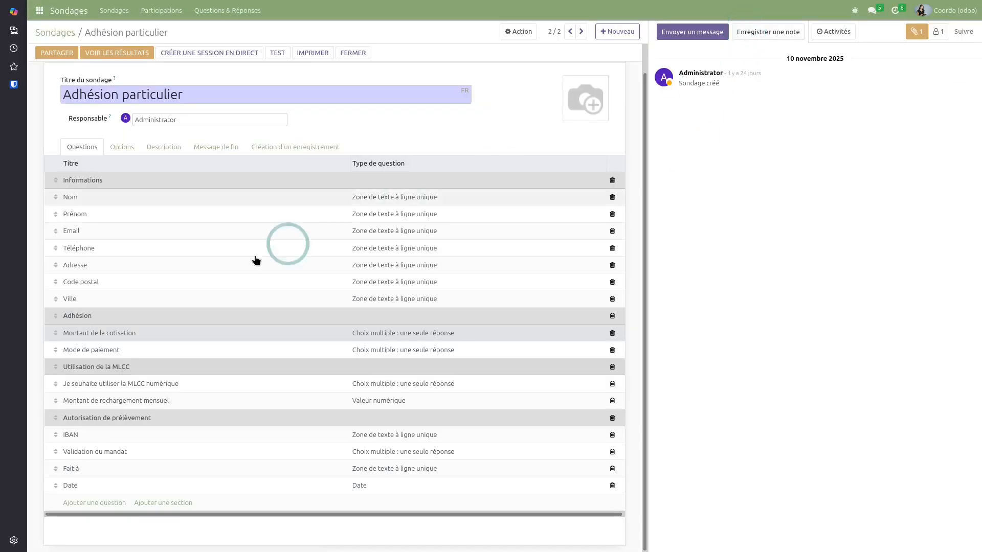
Read the survey's Options, Description and Message de fin tabs
{"action": "left_click", "coordinate": [123, 150]}
{"action": "left_click", "coordinate": [168, 180]}
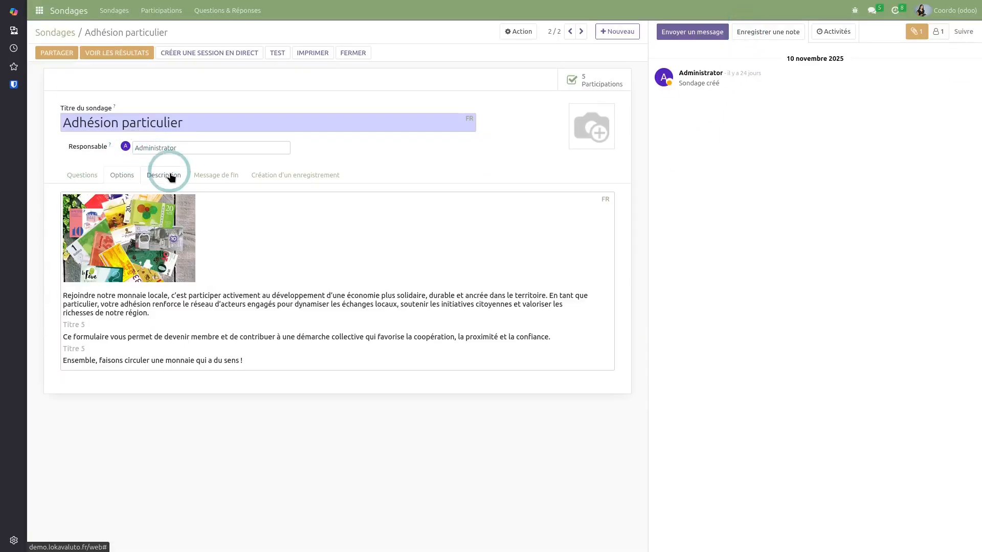
{"action": "left_click", "coordinate": [228, 180]}
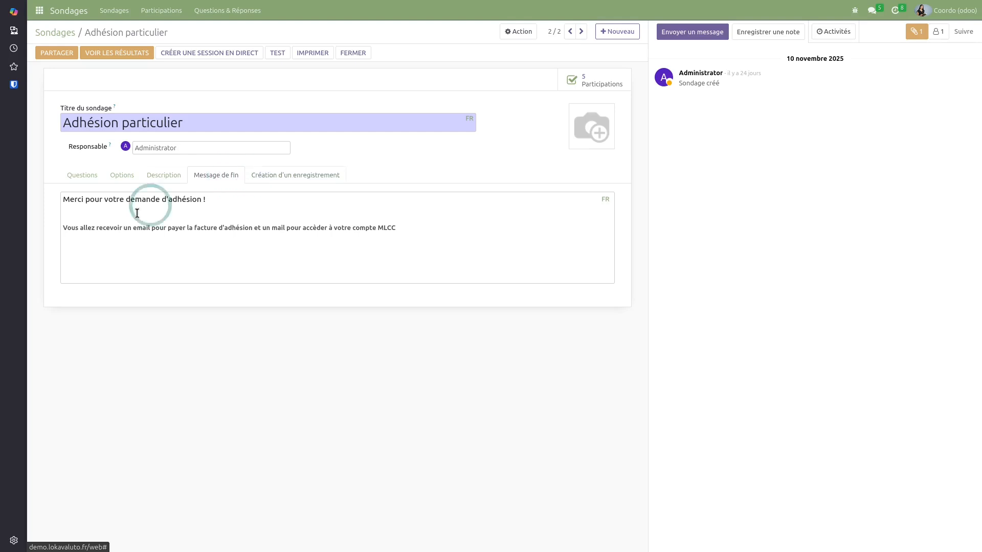
Inspect the Contact line under Création d'un enregistrement, then go back to Sondages
{"action": "left_click", "coordinate": [297, 179]}
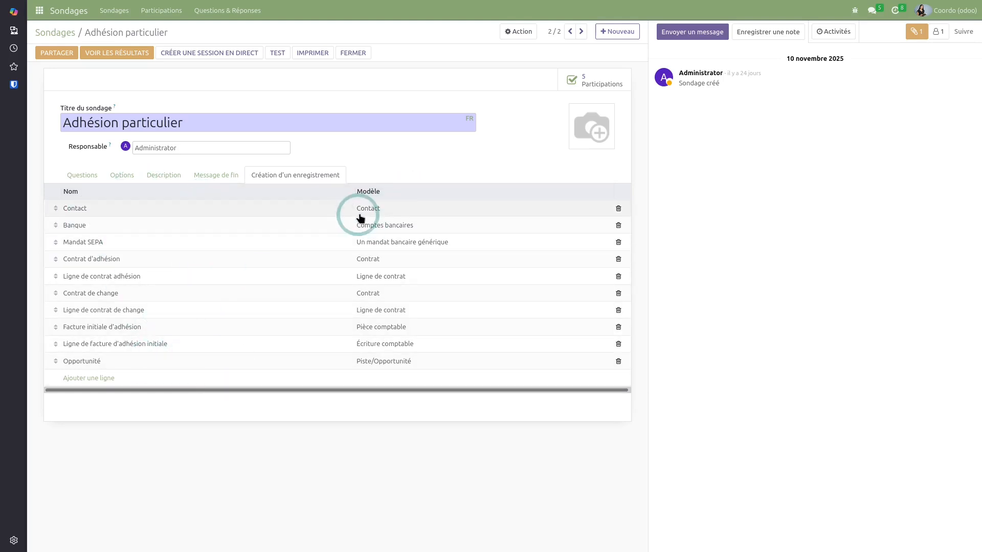
{"action": "left_click", "coordinate": [343, 208]}
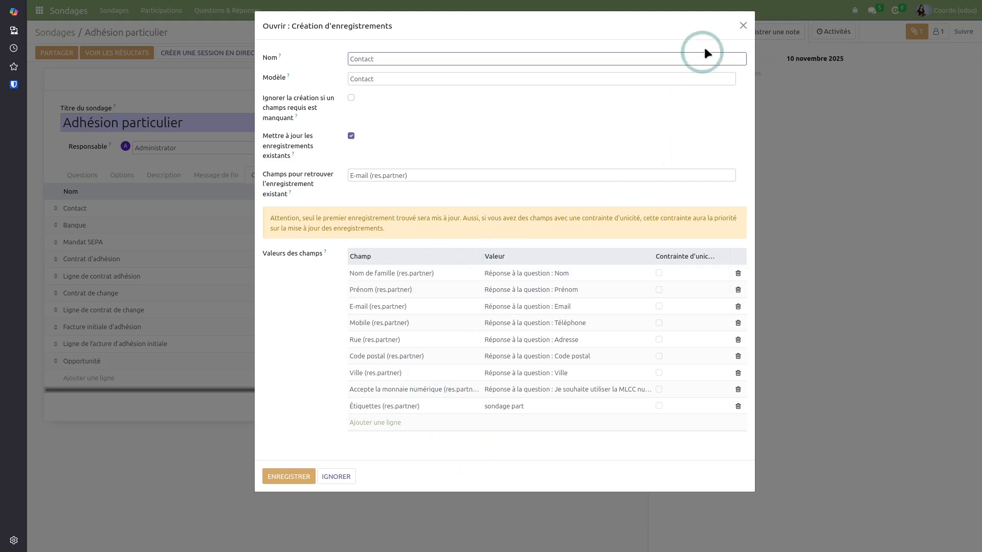
{"action": "left_click", "coordinate": [740, 29]}
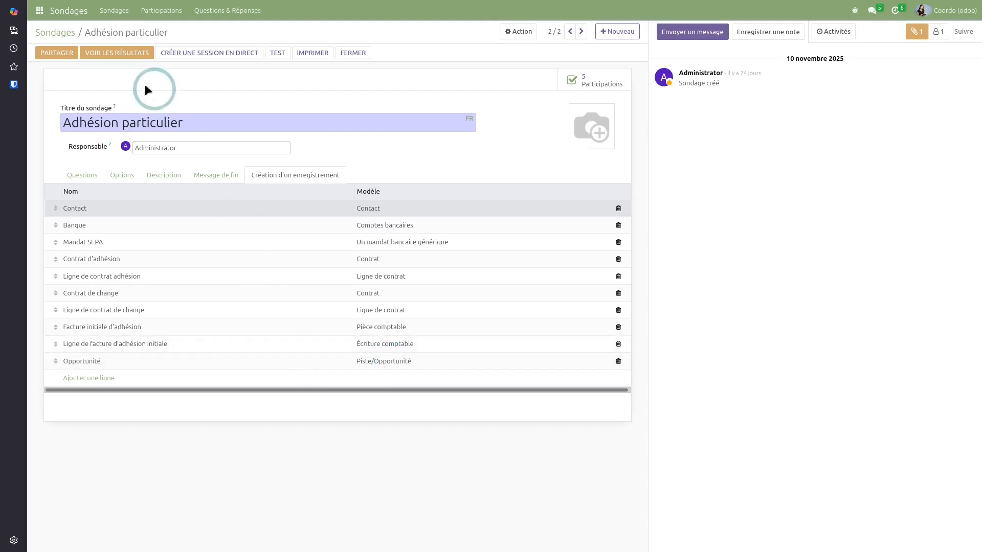
{"action": "left_click", "coordinate": [52, 33]}
Review the Adhésions Entreprises et associations survey's questions, then go back to the apps menu
{"action": "left_click", "coordinate": [162, 96]}
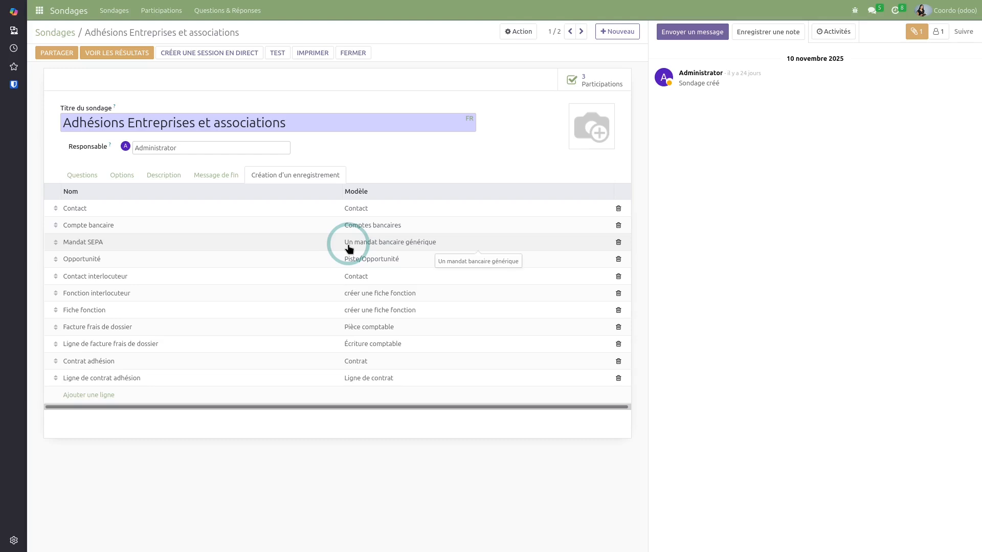
{"action": "left_click", "coordinate": [84, 176]}
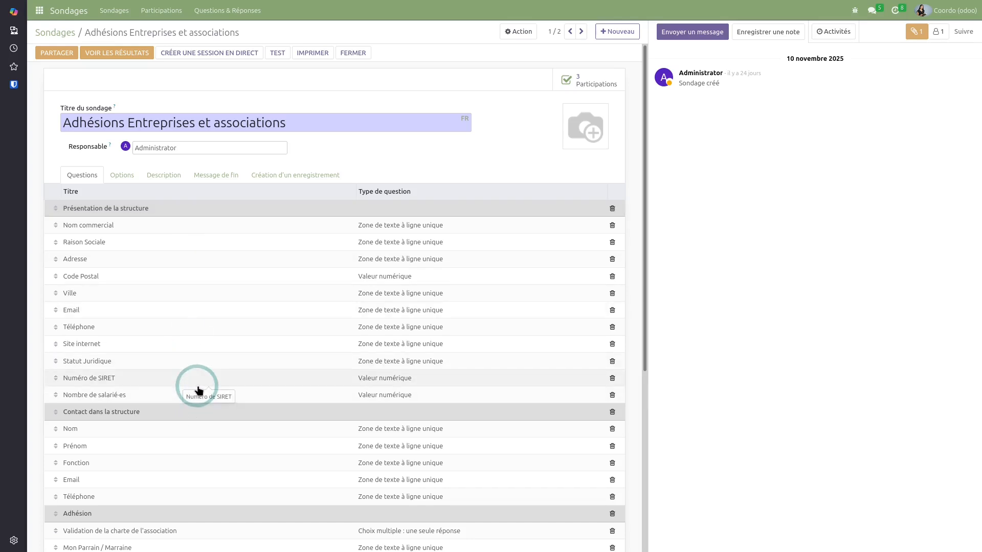
{"action": "left_click", "coordinate": [40, 10]}
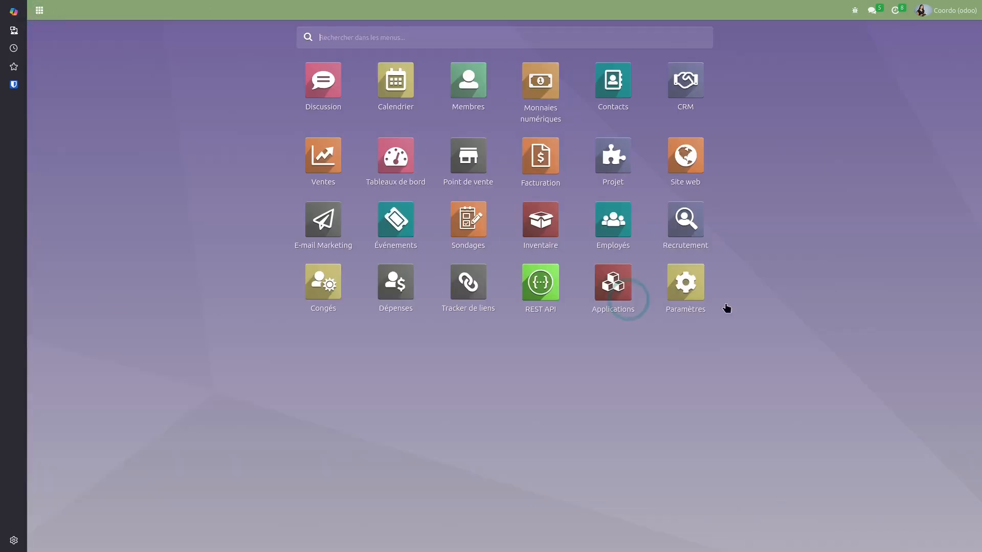
Via Technique > Actions automatisées, open 'Envoyer la facture par email à payer en ligne'
{"action": "left_click", "coordinate": [685, 290]}
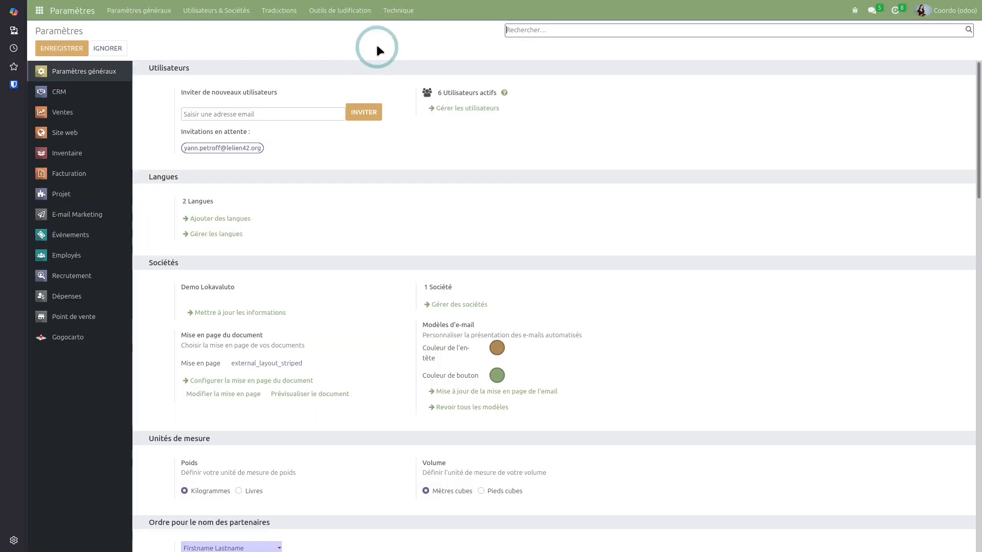
{"action": "left_click", "coordinate": [399, 11]}
{"action": "scroll", "coordinate": [404, 246], "scroll_direction": "down", "scroll_amount": 3}
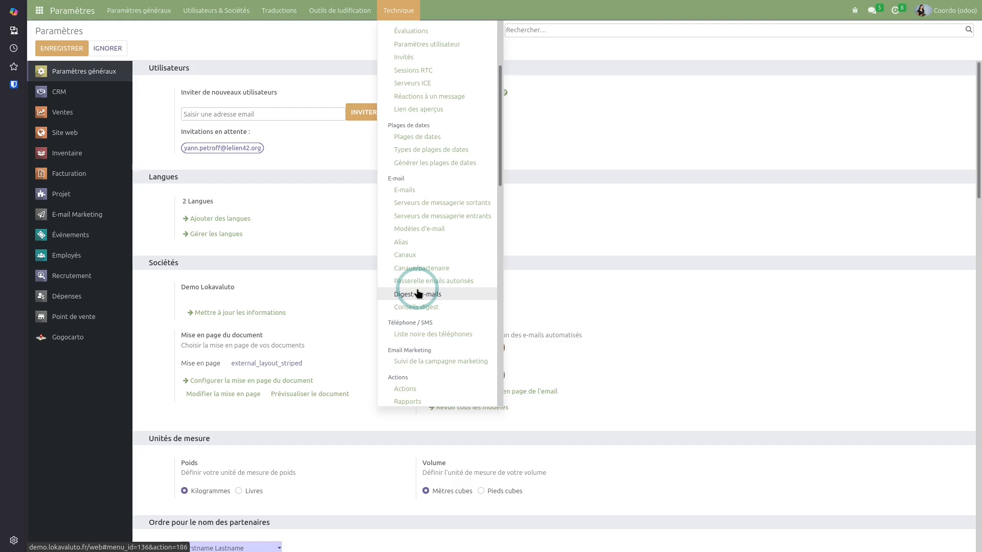
{"action": "scroll", "coordinate": [419, 293], "scroll_direction": "down", "scroll_amount": 5}
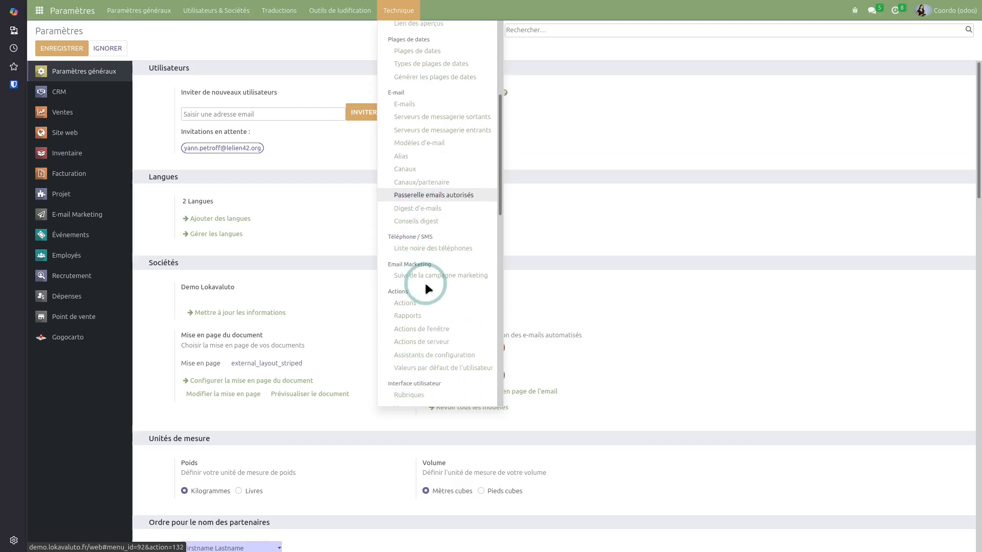
{"action": "scroll", "coordinate": [437, 307], "scroll_direction": "down", "scroll_amount": 6}
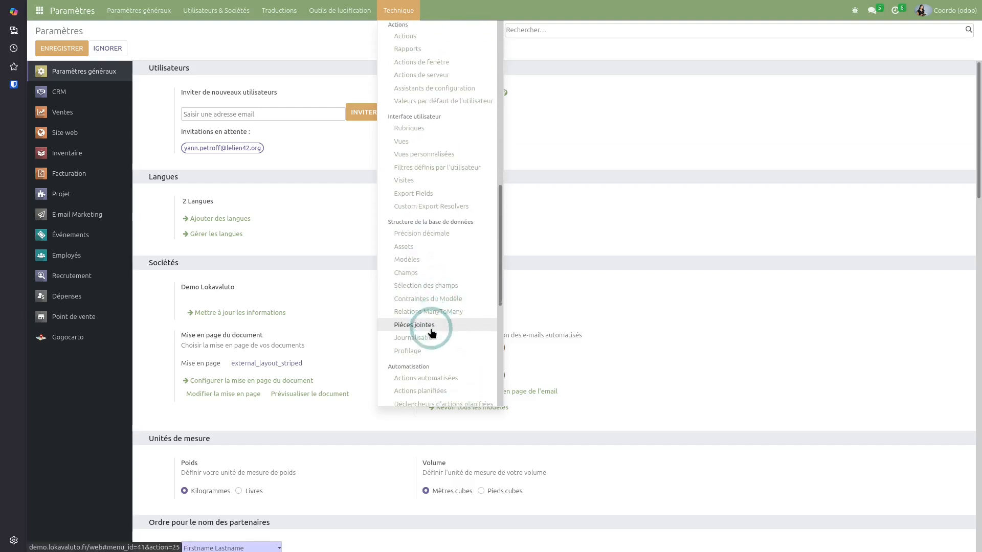
{"action": "left_click", "coordinate": [429, 263]}
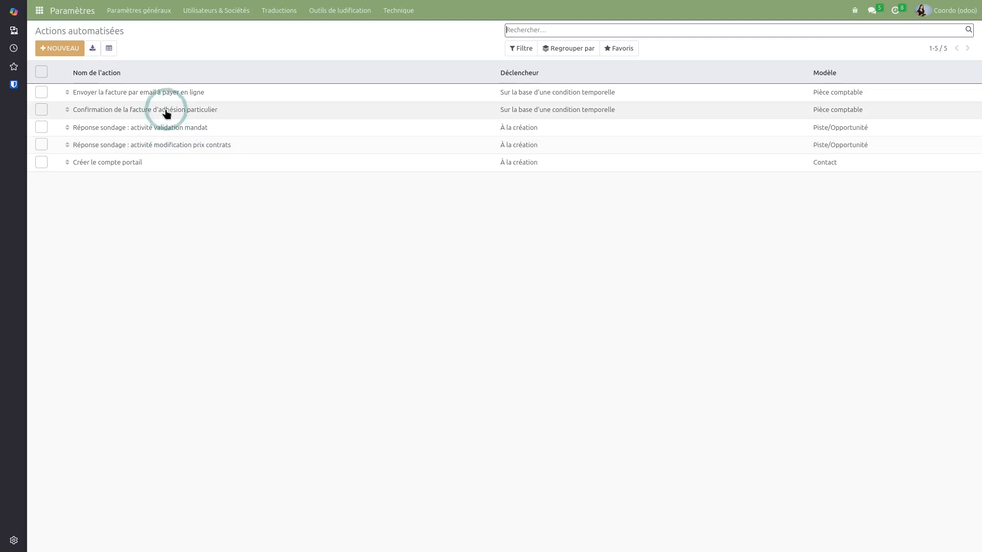
{"action": "left_click", "coordinate": [158, 96]}
{"action": "left_click", "coordinate": [139, 398]}
{"action": "left_click", "coordinate": [265, 83]}
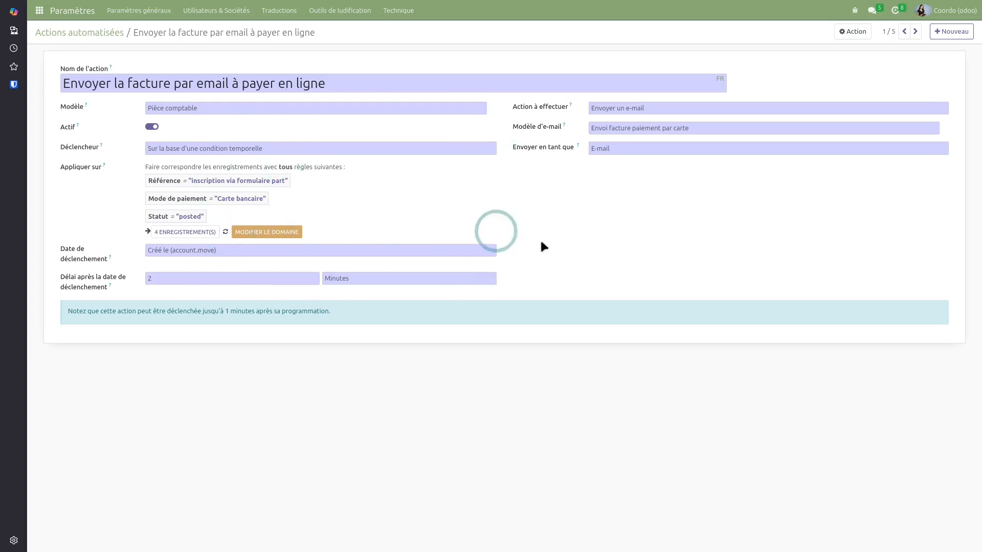
Open the Envoi facture paiement par carte template and add blank lines around the greeting
{"action": "left_click", "coordinate": [945, 128]}
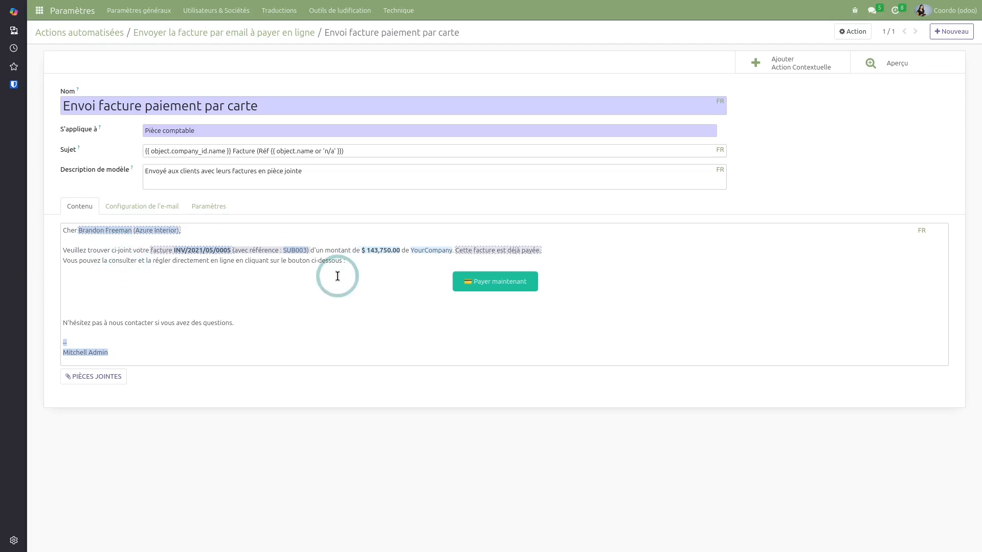
{"action": "left_click", "coordinate": [129, 240]}
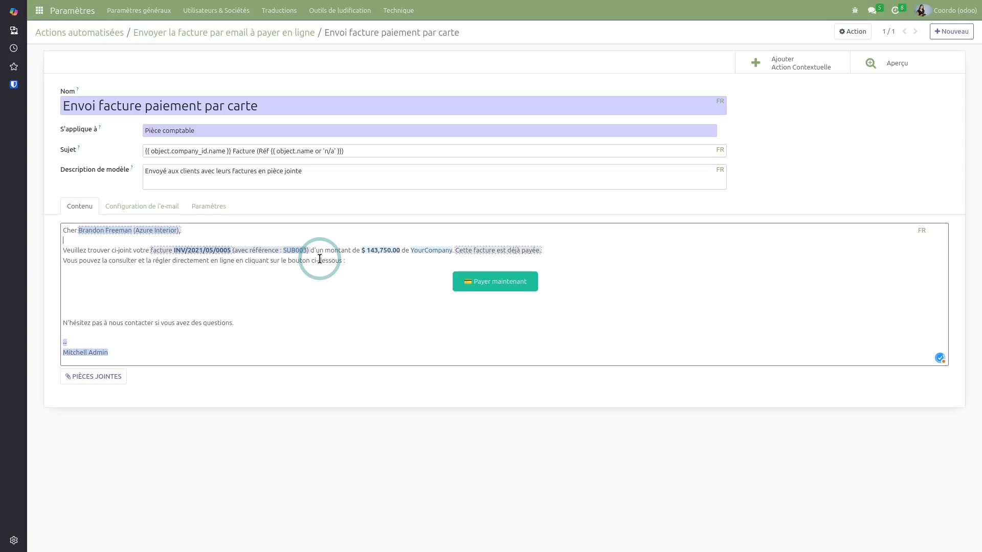
{"action": "key", "text": "Return"}
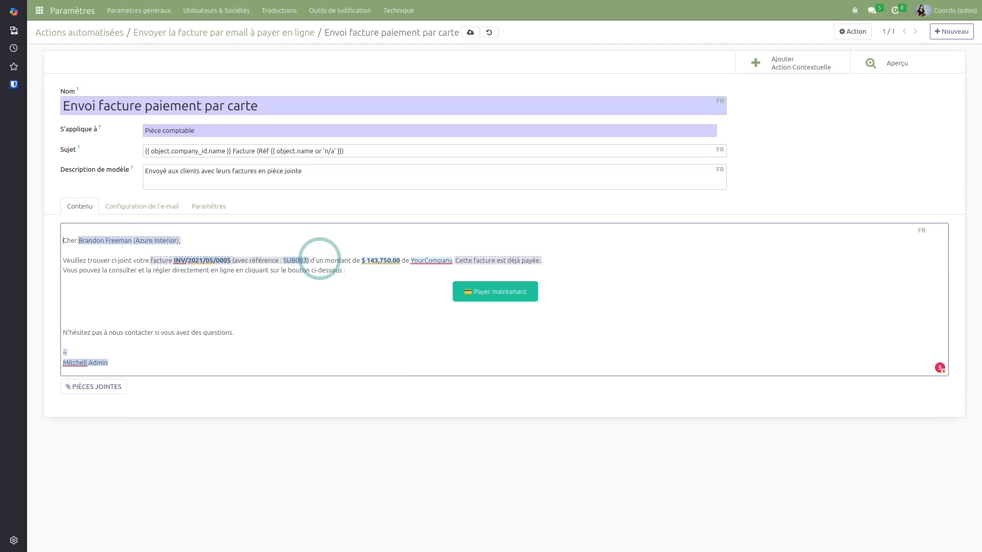
{"action": "left_click", "coordinate": [116, 253]}
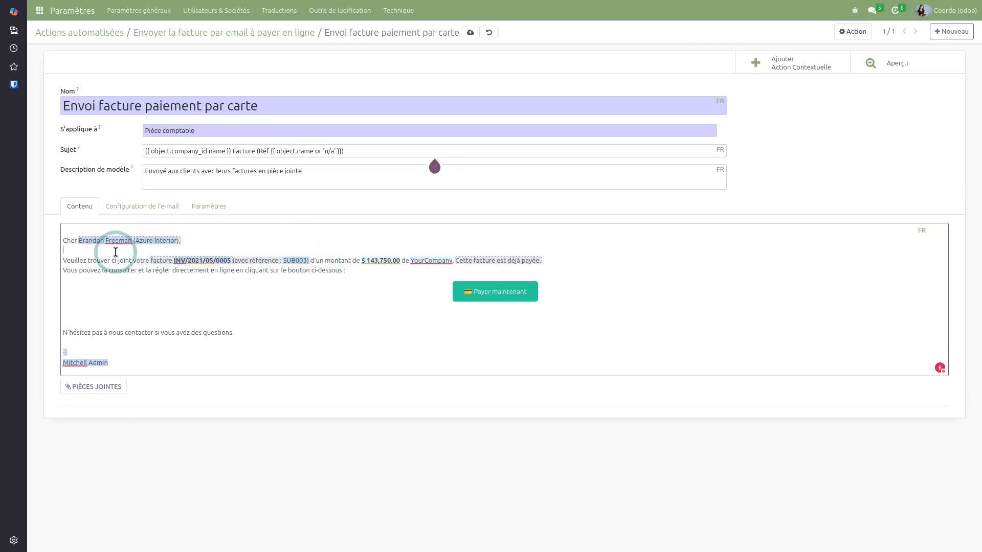
{"action": "key", "text": "Return"}
{"action": "key", "text": "Return"}
Try a Partenaire dynamic placeholder via '/', delete it, and return to the automated action
{"action": "type", "text": "/"}
{"action": "scroll", "coordinate": [136, 390], "scroll_direction": "down", "scroll_amount": 5}
{"action": "left_click", "coordinate": [125, 467]}
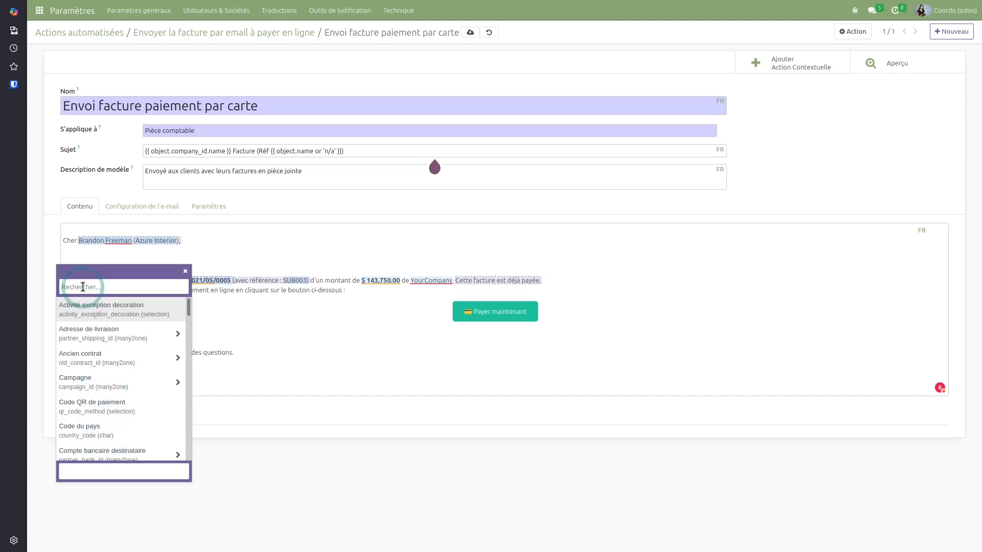
{"action": "type", "text": "nom"}
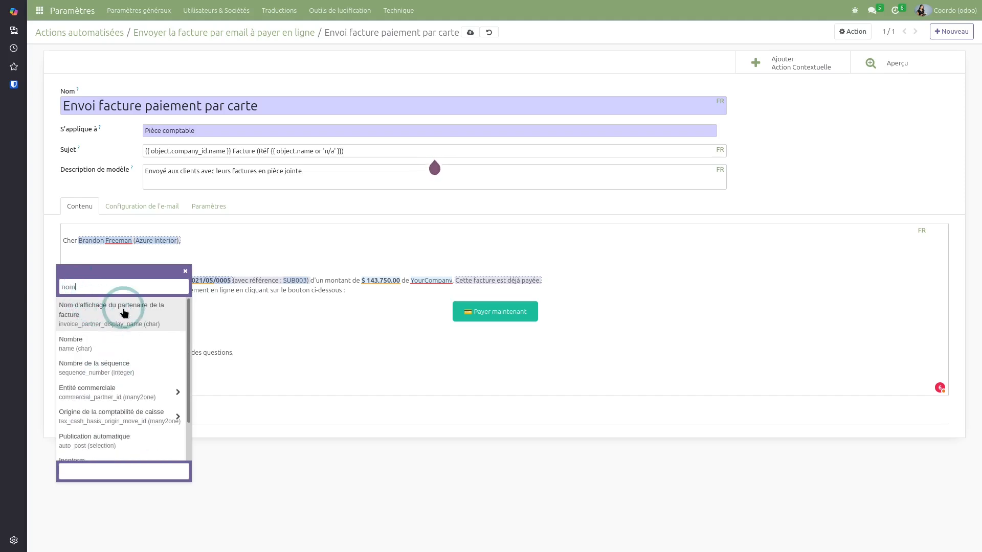
{"action": "key", "text": "BackSpace"}
{"action": "key", "text": "BackSpace"}
{"action": "key", "text": "BackSpace"}
{"action": "key", "text": "BackSpace"}
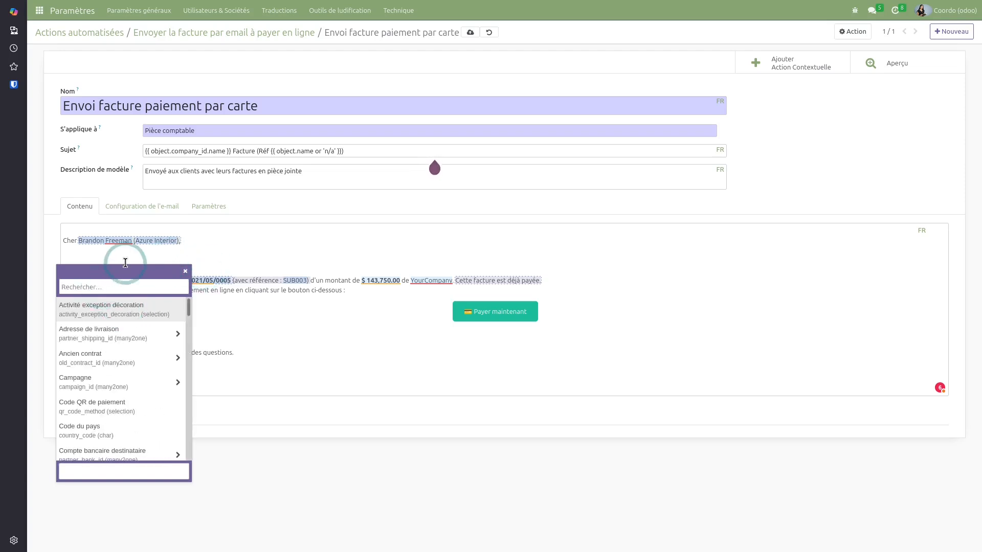
{"action": "type", "text": "part"}
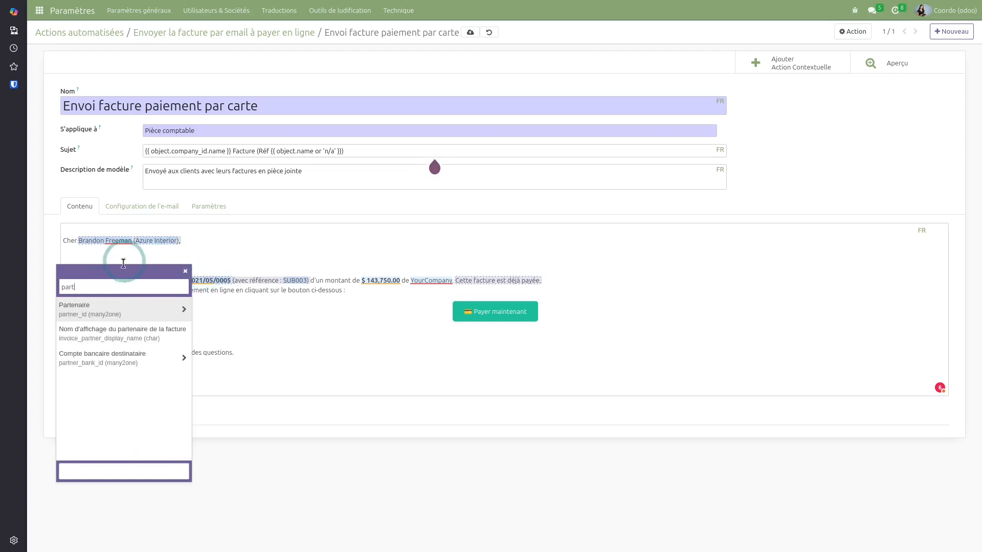
{"action": "left_click", "coordinate": [116, 311]}
{"action": "key", "text": "Return"}
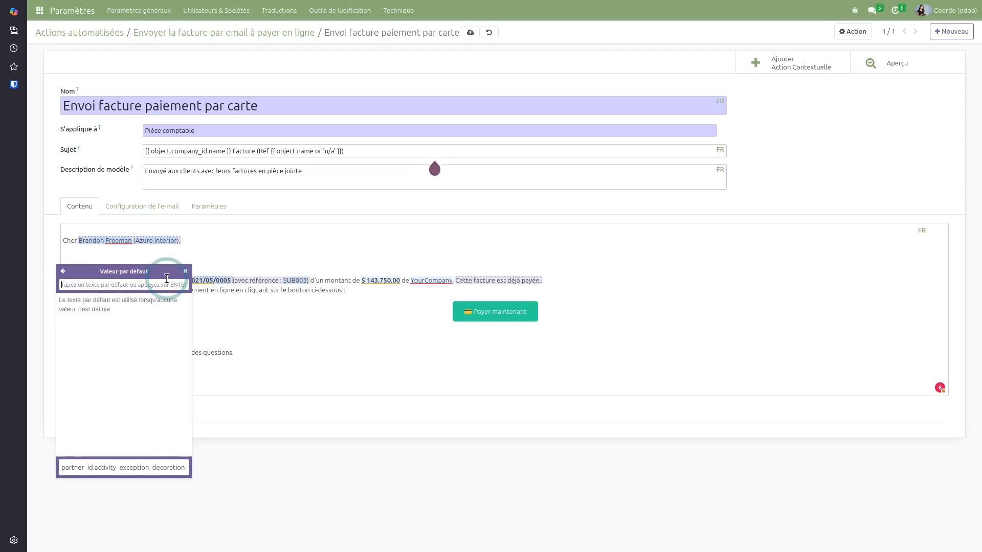
{"action": "key", "text": "Return"}
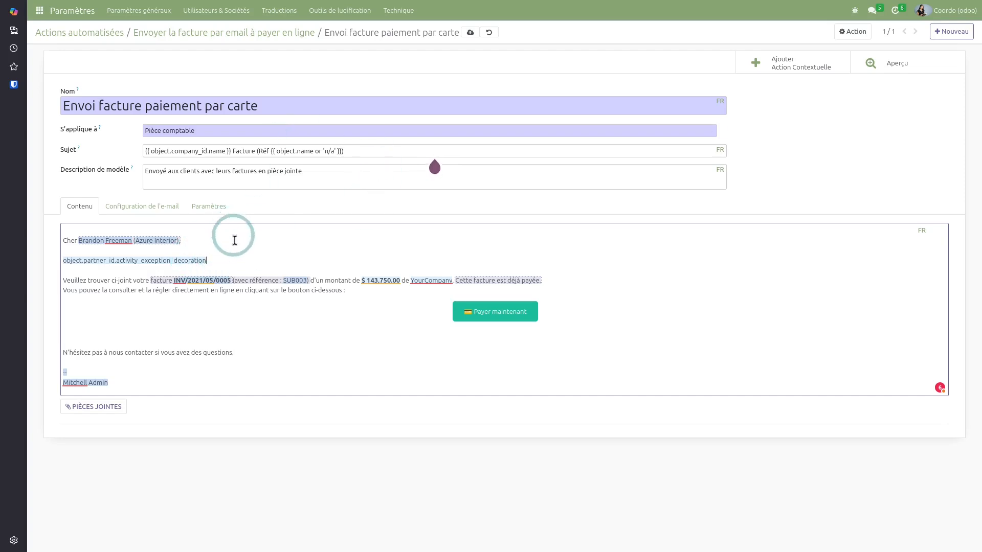
{"action": "key", "text": "BackSpace"}
{"action": "key", "text": "BackSpace"}
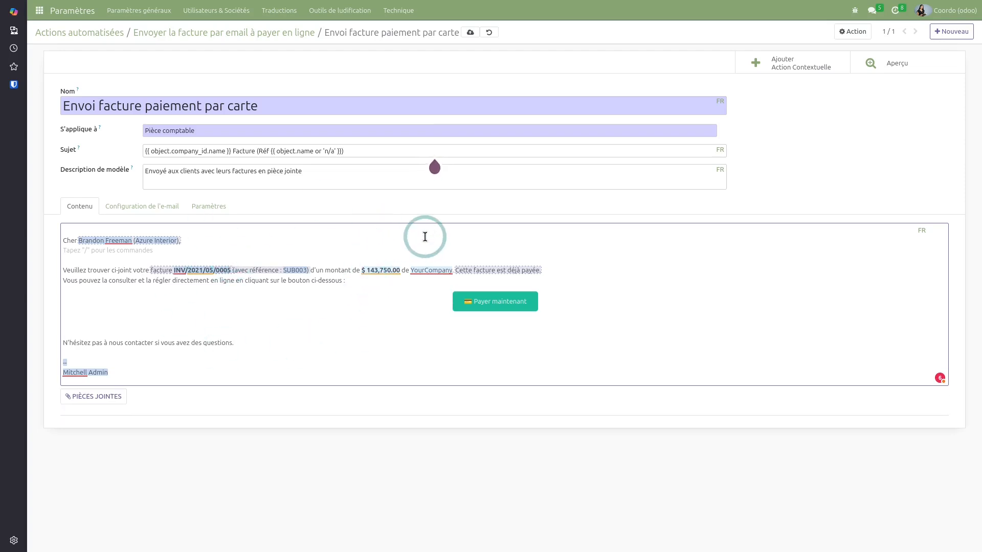
{"action": "left_click", "coordinate": [274, 32]}
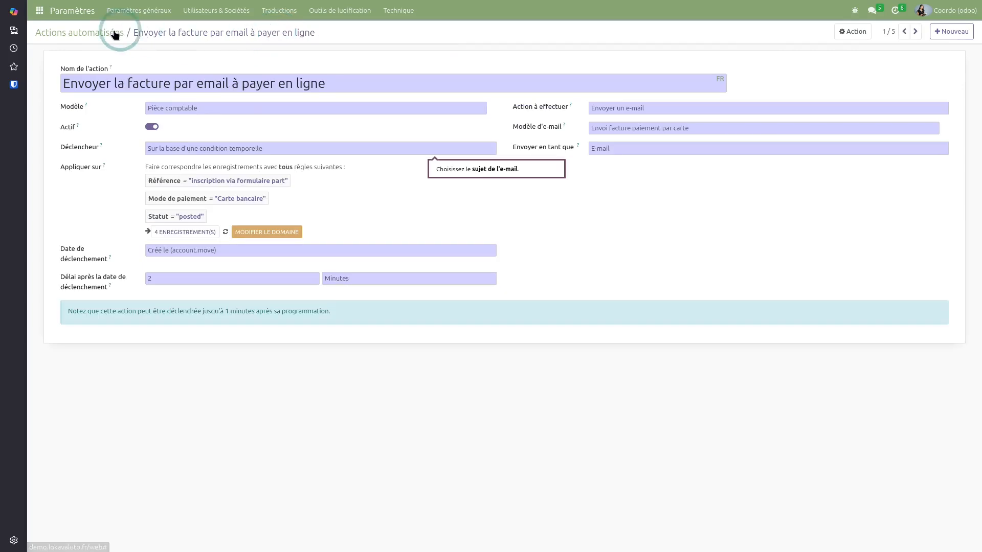
Leave the automated actions and reopen the Adhésion particulier survey's question sections in Sondages
{"action": "left_click", "coordinate": [114, 32]}
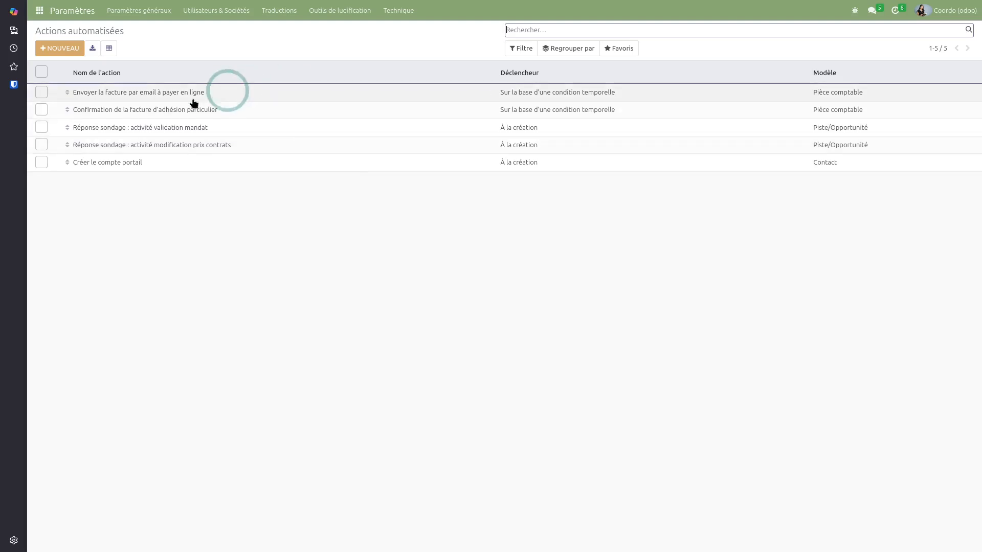
{"action": "left_click", "coordinate": [40, 10]}
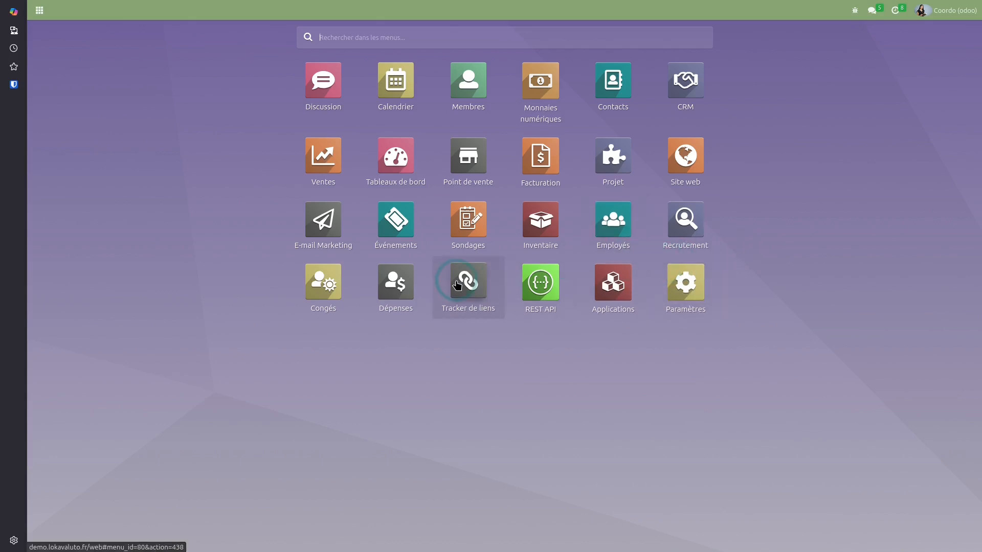
{"action": "left_click", "coordinate": [468, 220]}
{"action": "left_click", "coordinate": [170, 140]}
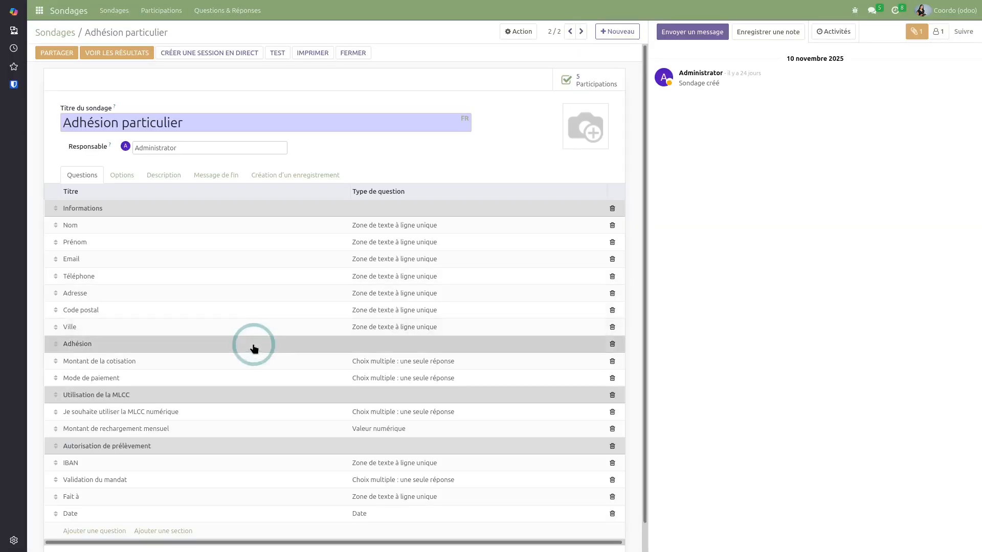
{"action": "scroll", "coordinate": [223, 368], "scroll_direction": "down", "scroll_amount": 1}
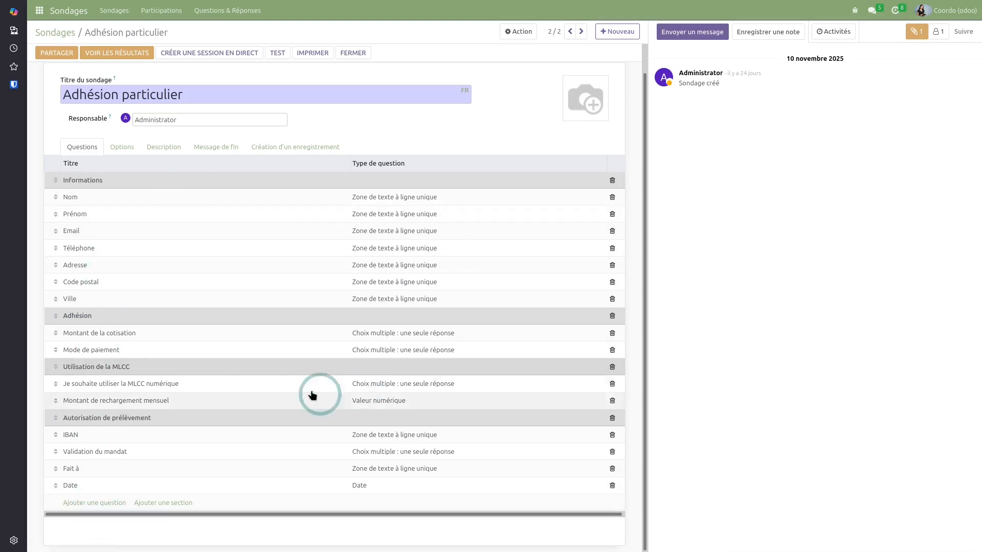
{"action": "scroll", "coordinate": [313, 344], "scroll_direction": "up", "scroll_amount": 1}
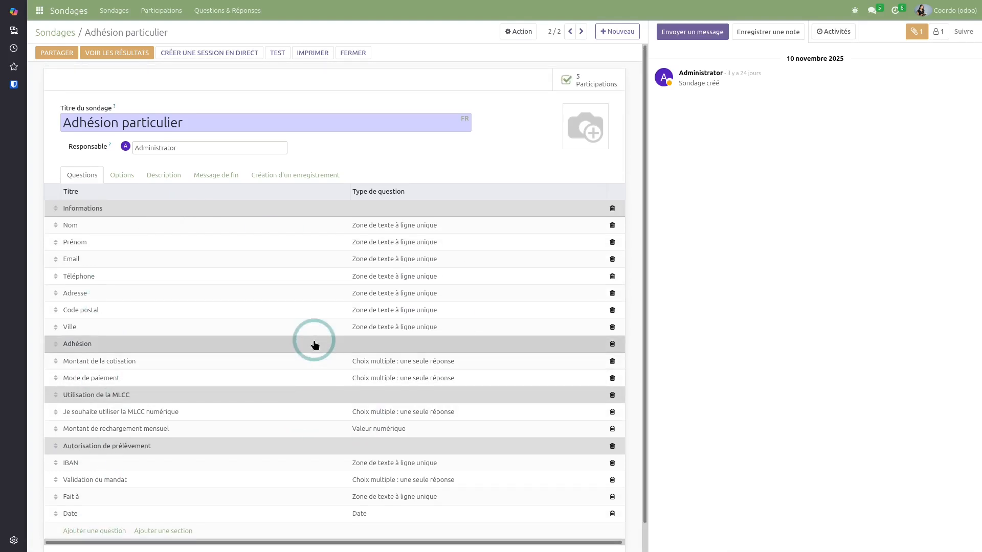